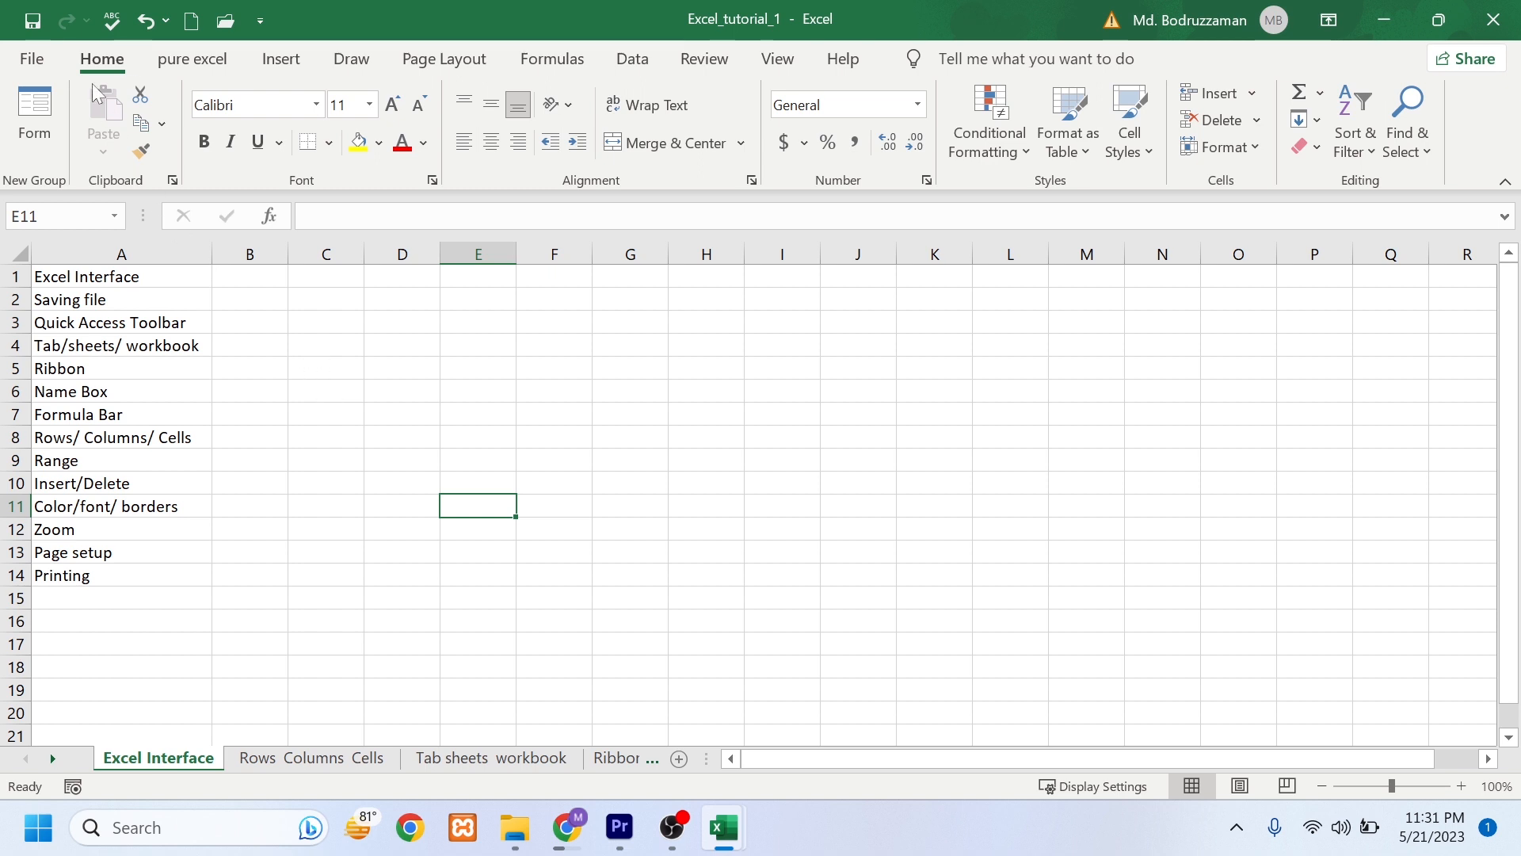
Step: Start saving a copy of the workbook under the file name Excel_tutorial_001
click(43, 64)
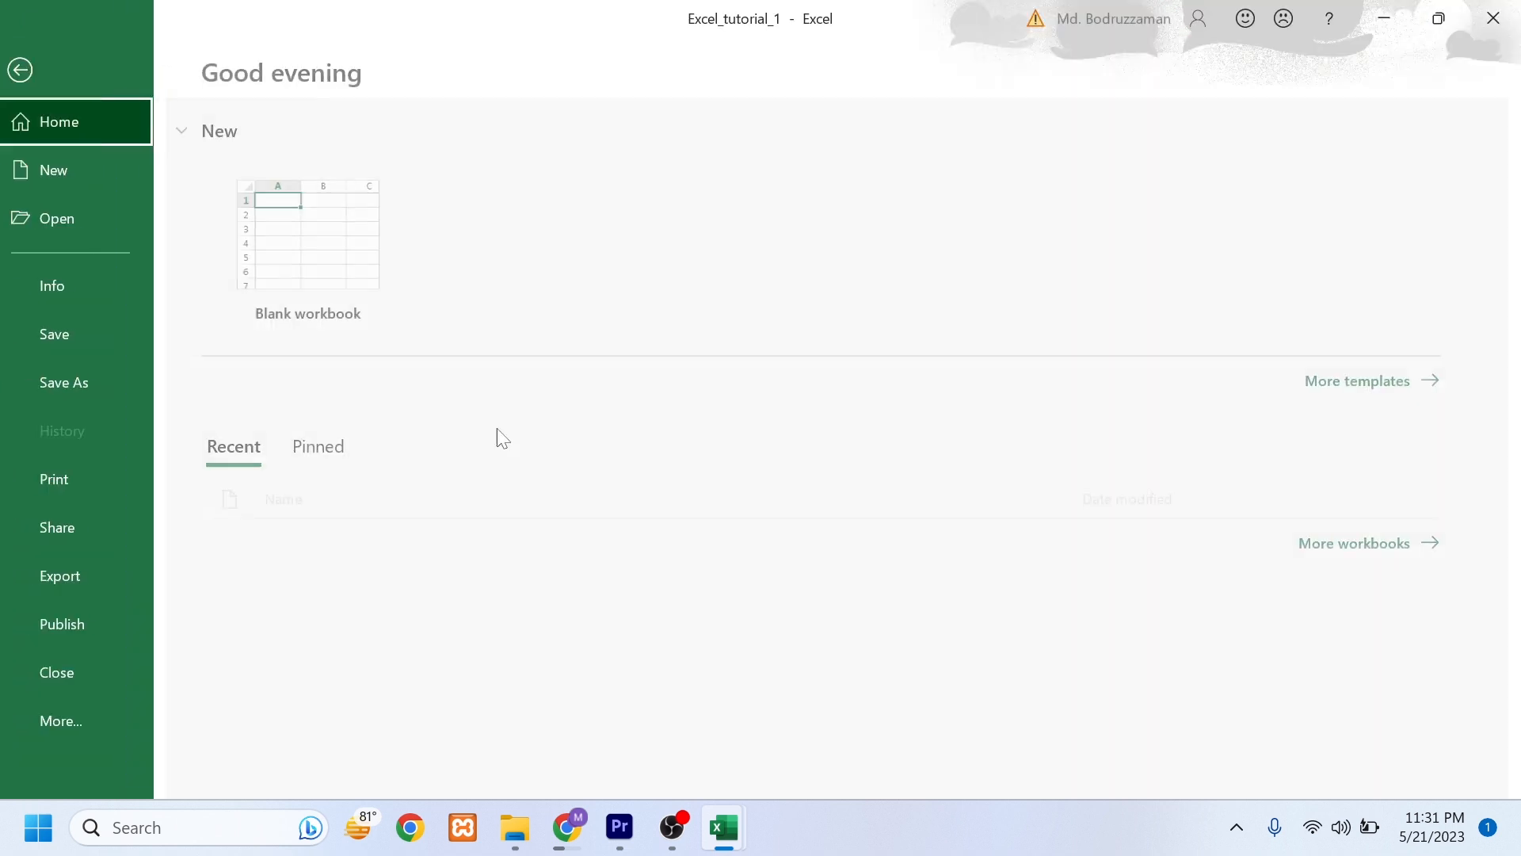
click(98, 380)
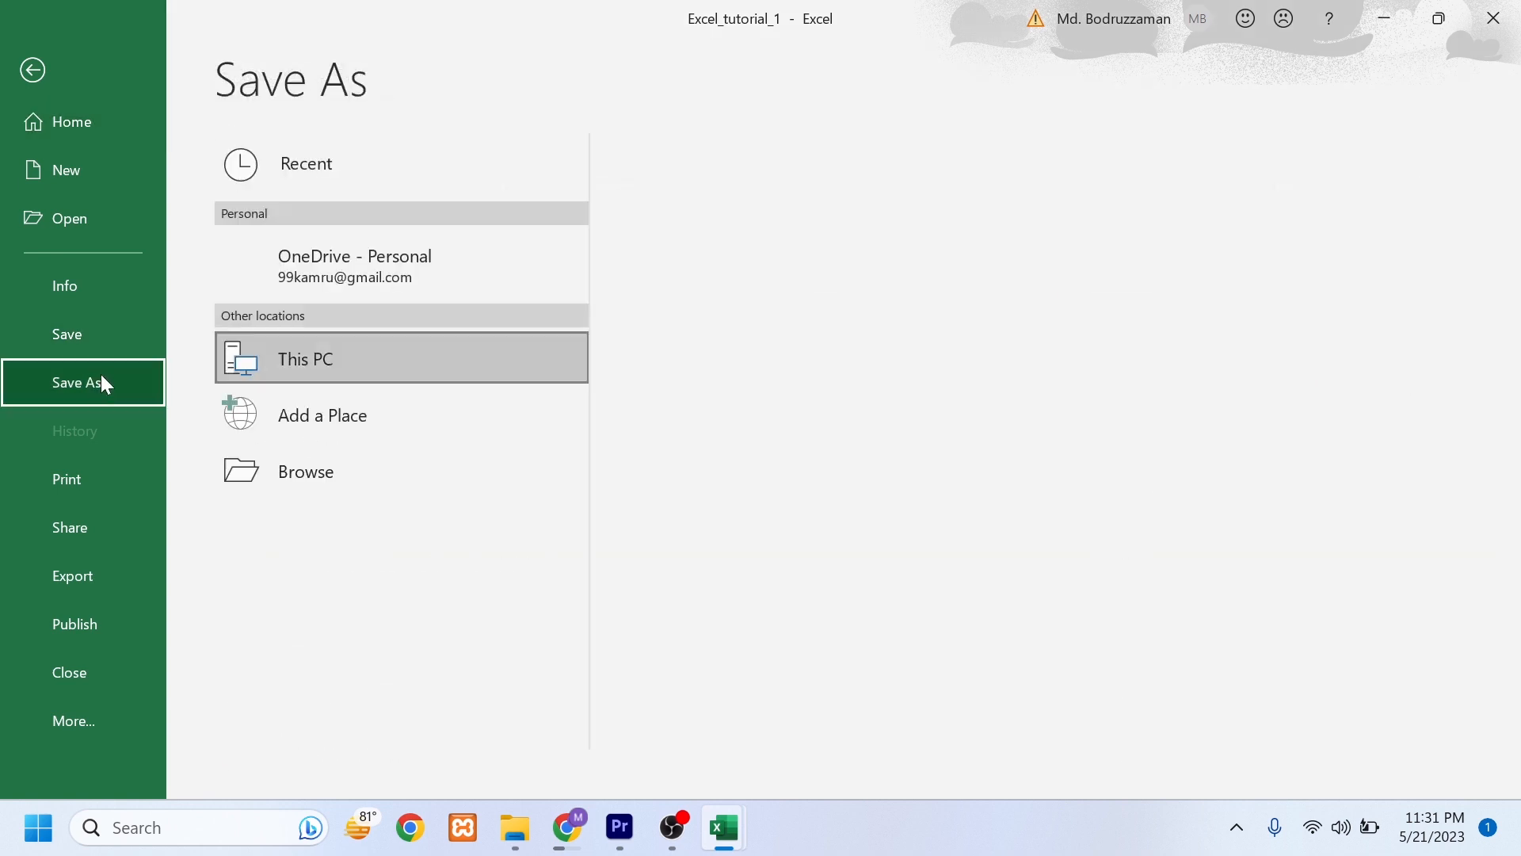
click(373, 490)
click(262, 398)
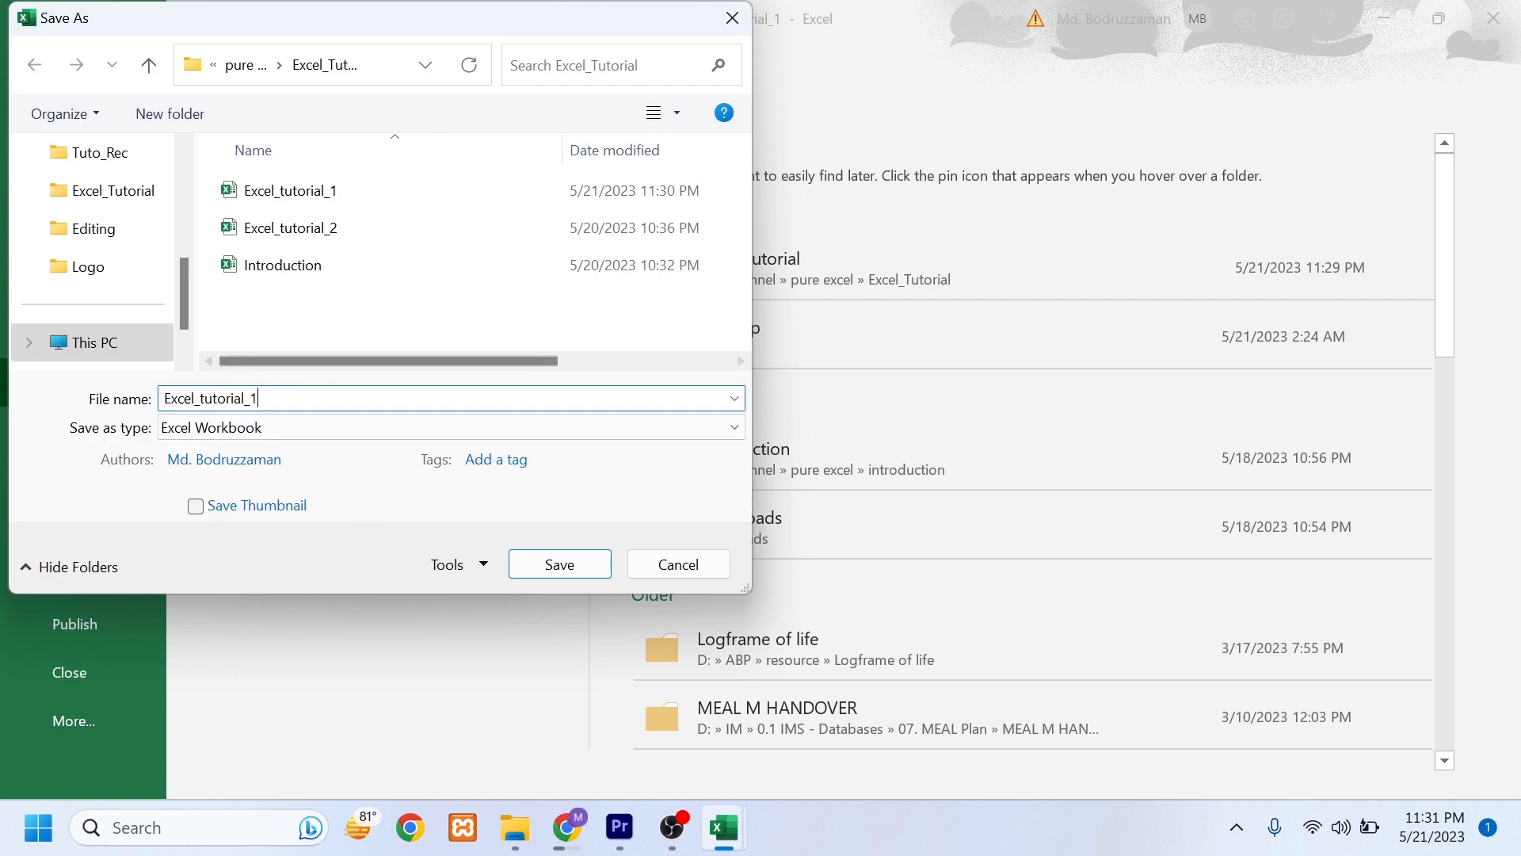
key(BackSpace)
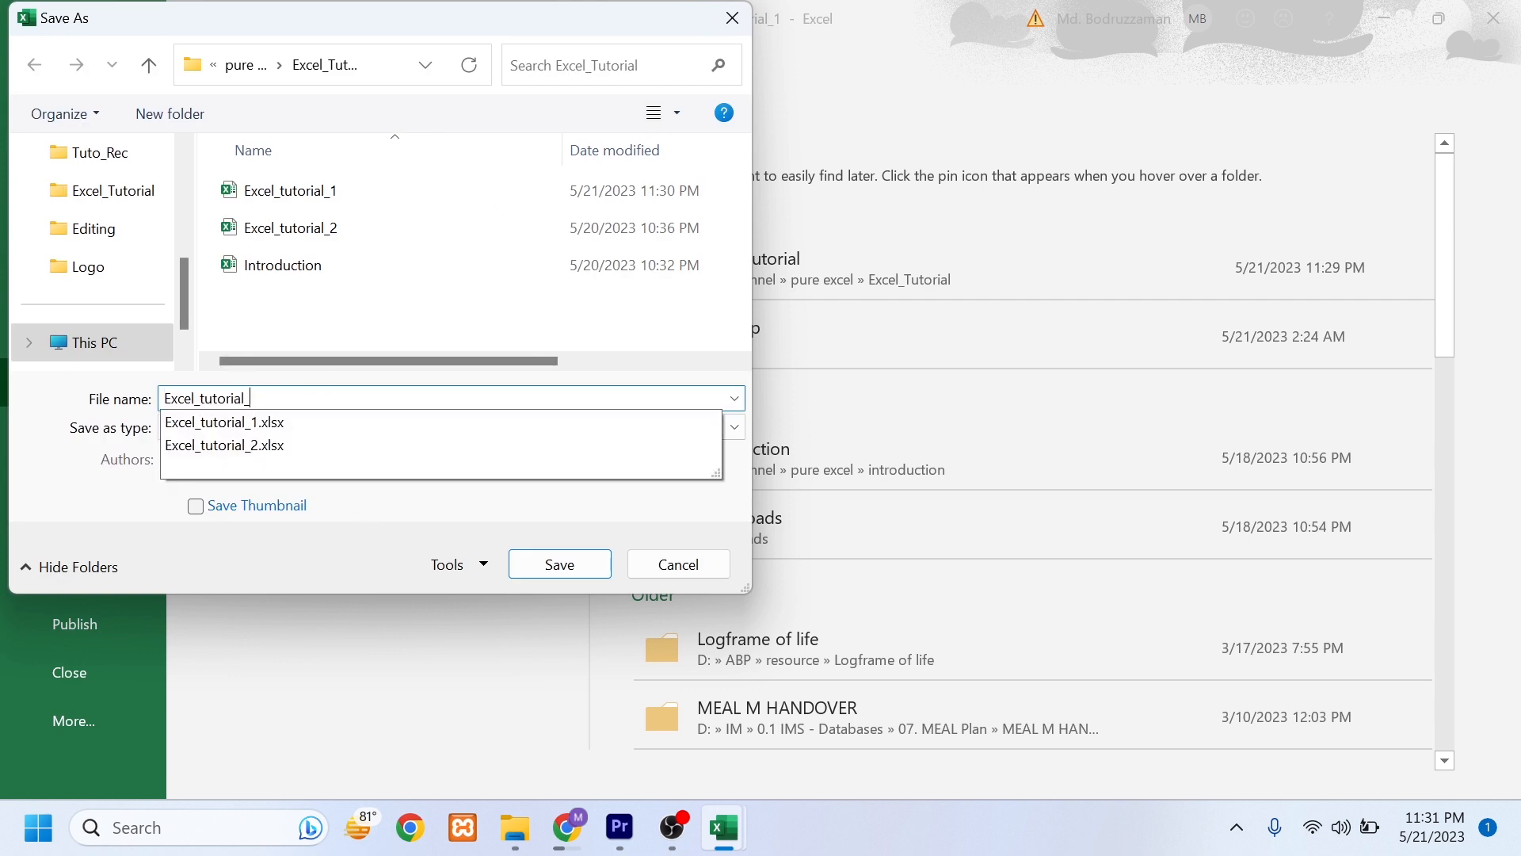
text(001)
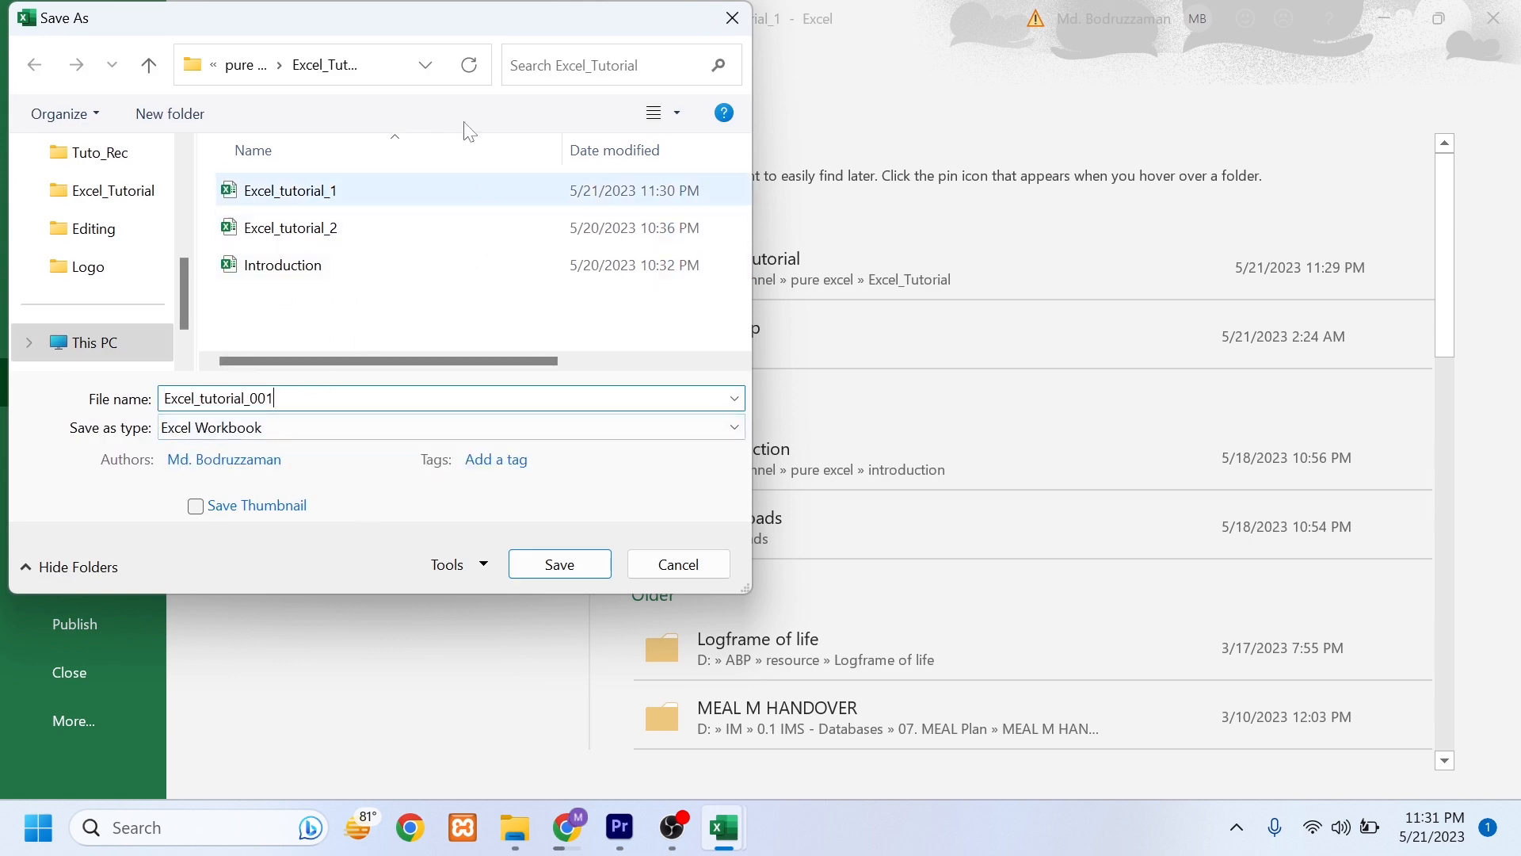
Step: Browse from This PC through drive D: to the Excel_Tutorial folder and save the Excel Workbook copy there
click(119, 341)
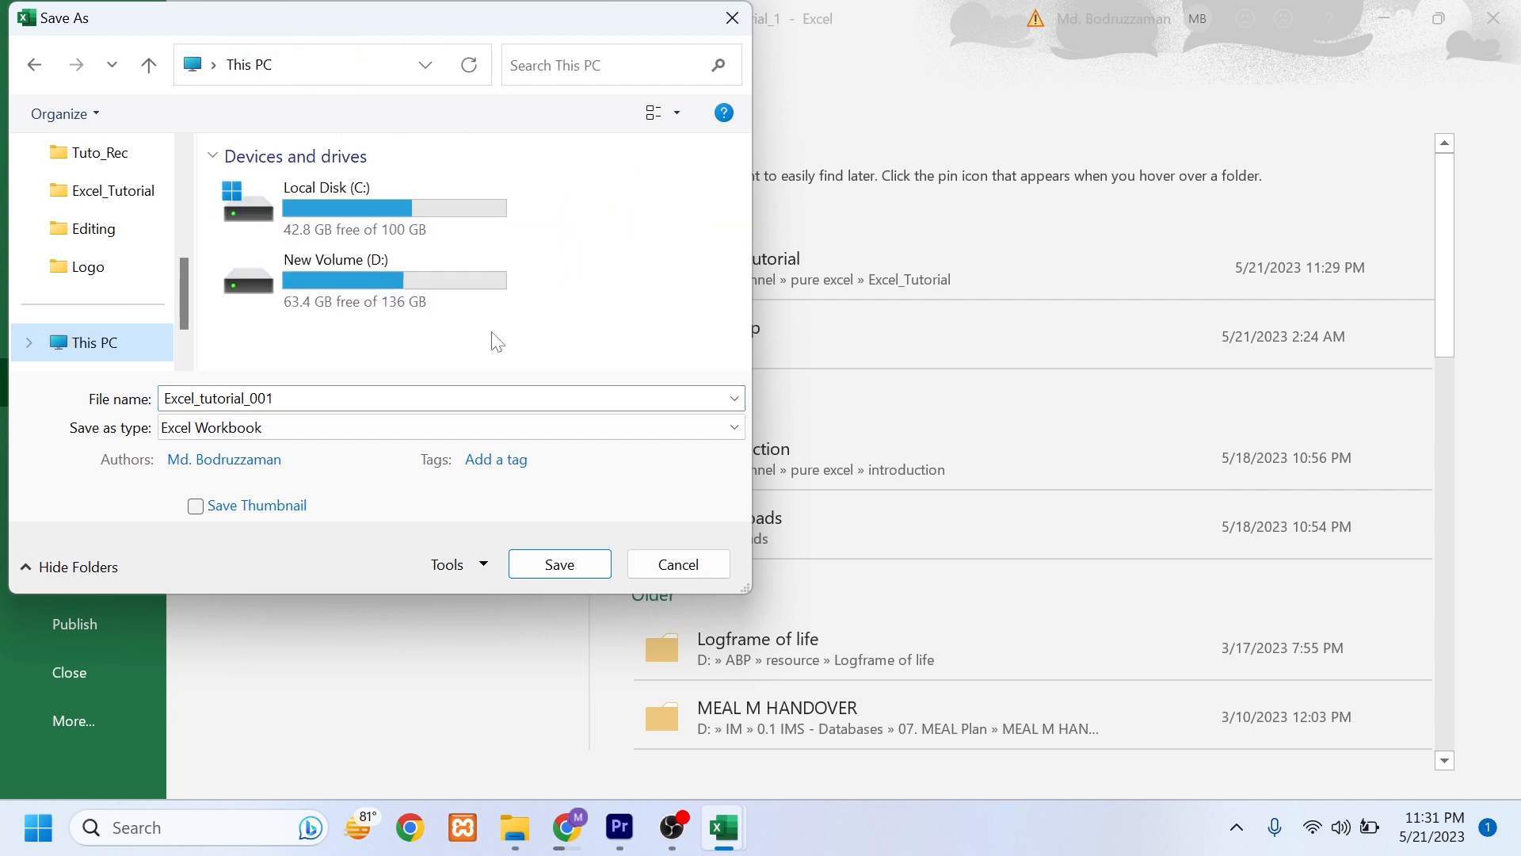
double_click(435, 288)
click(370, 227)
double_click(370, 228)
double_click(321, 200)
click(381, 236)
double_click(381, 236)
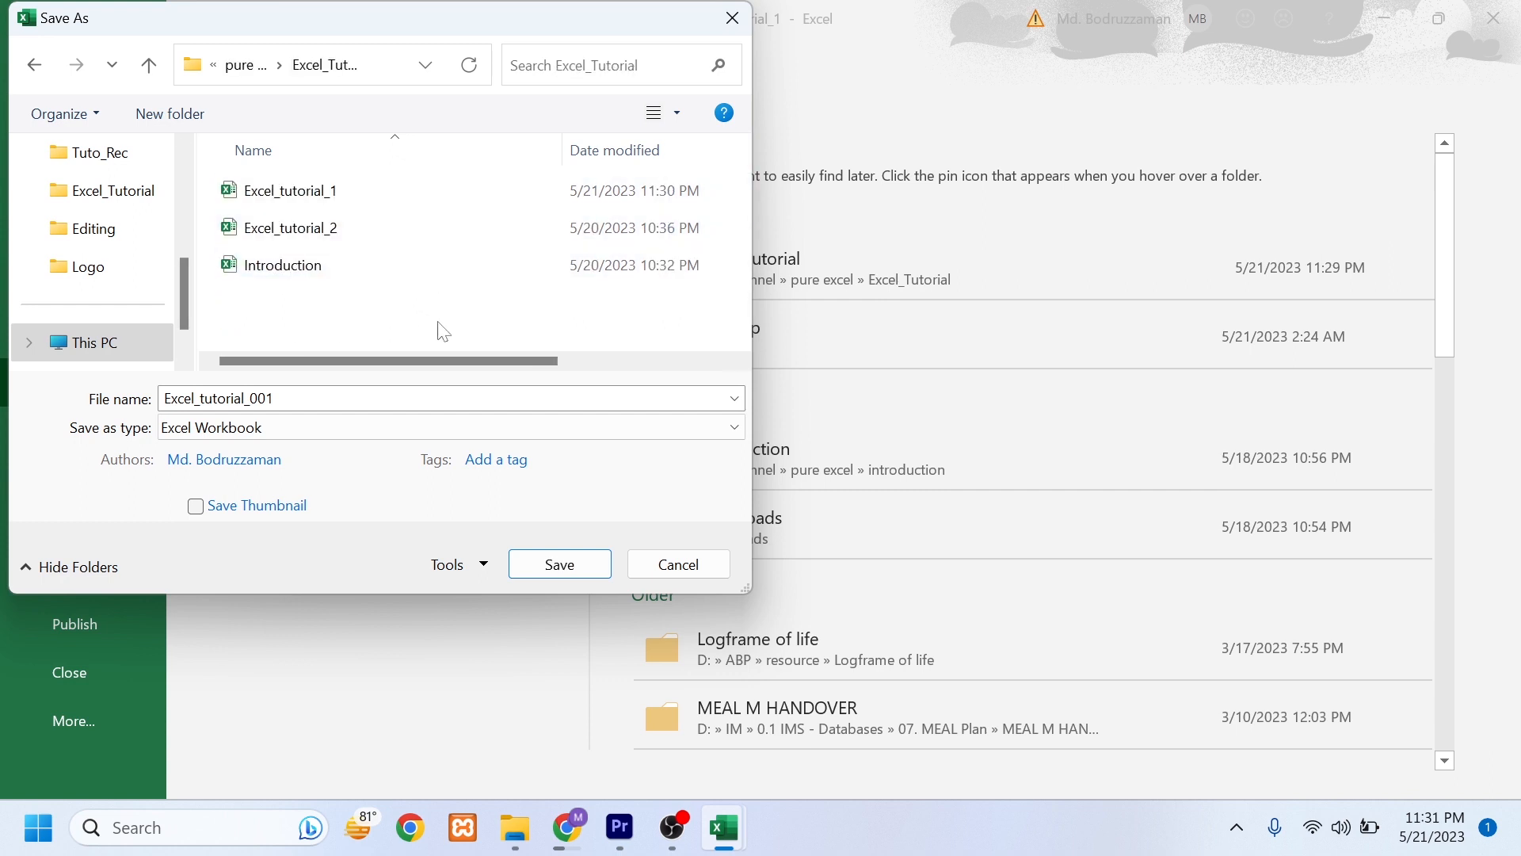
click(526, 572)
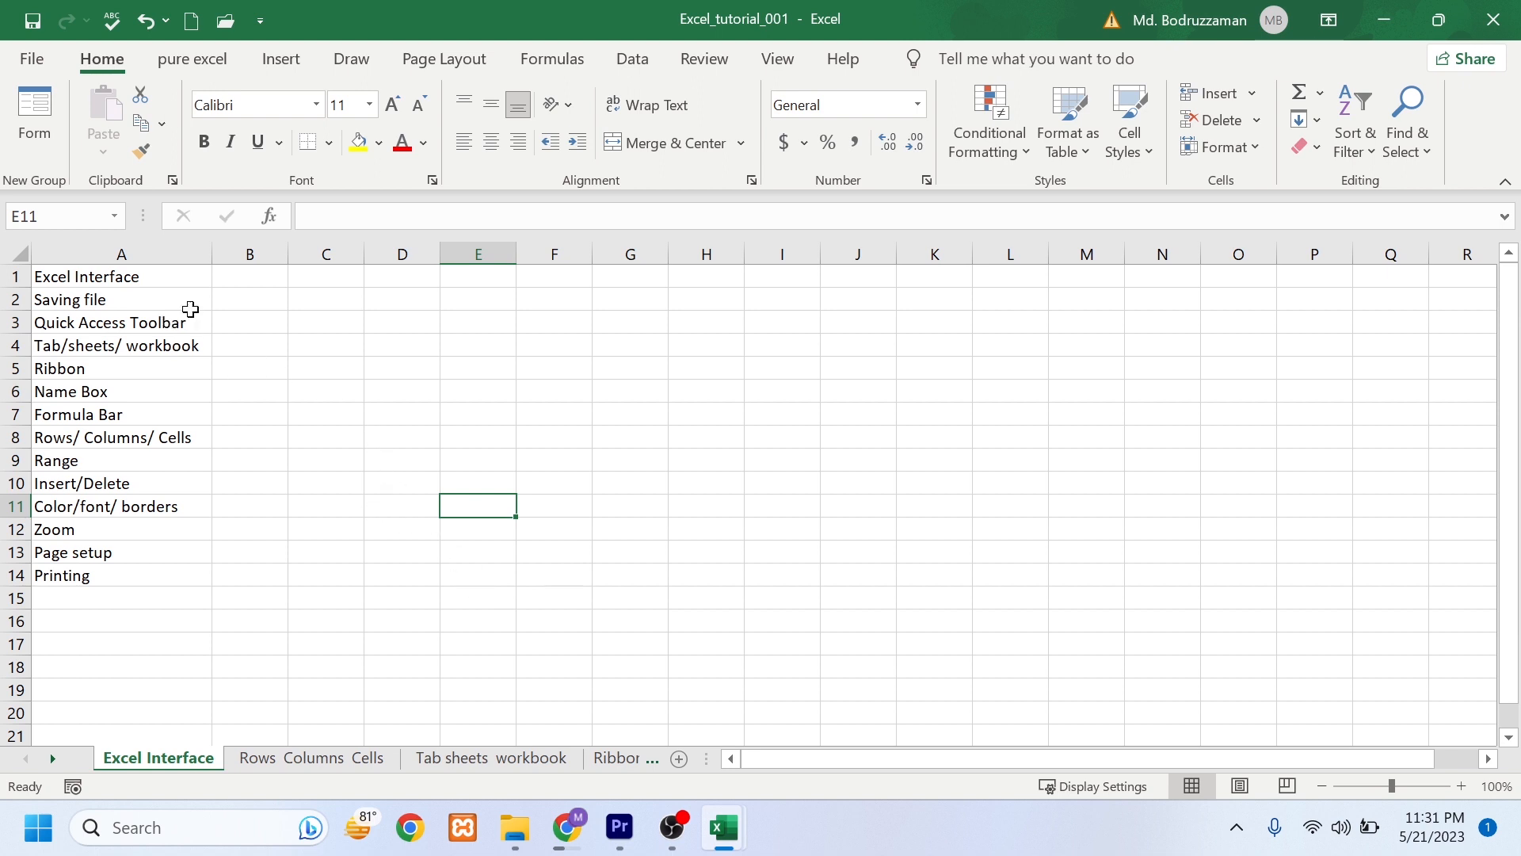
Step: Examine the Quick Access Toolbar customization options and the commands in each ribbon category from Home through View
click(256, 22)
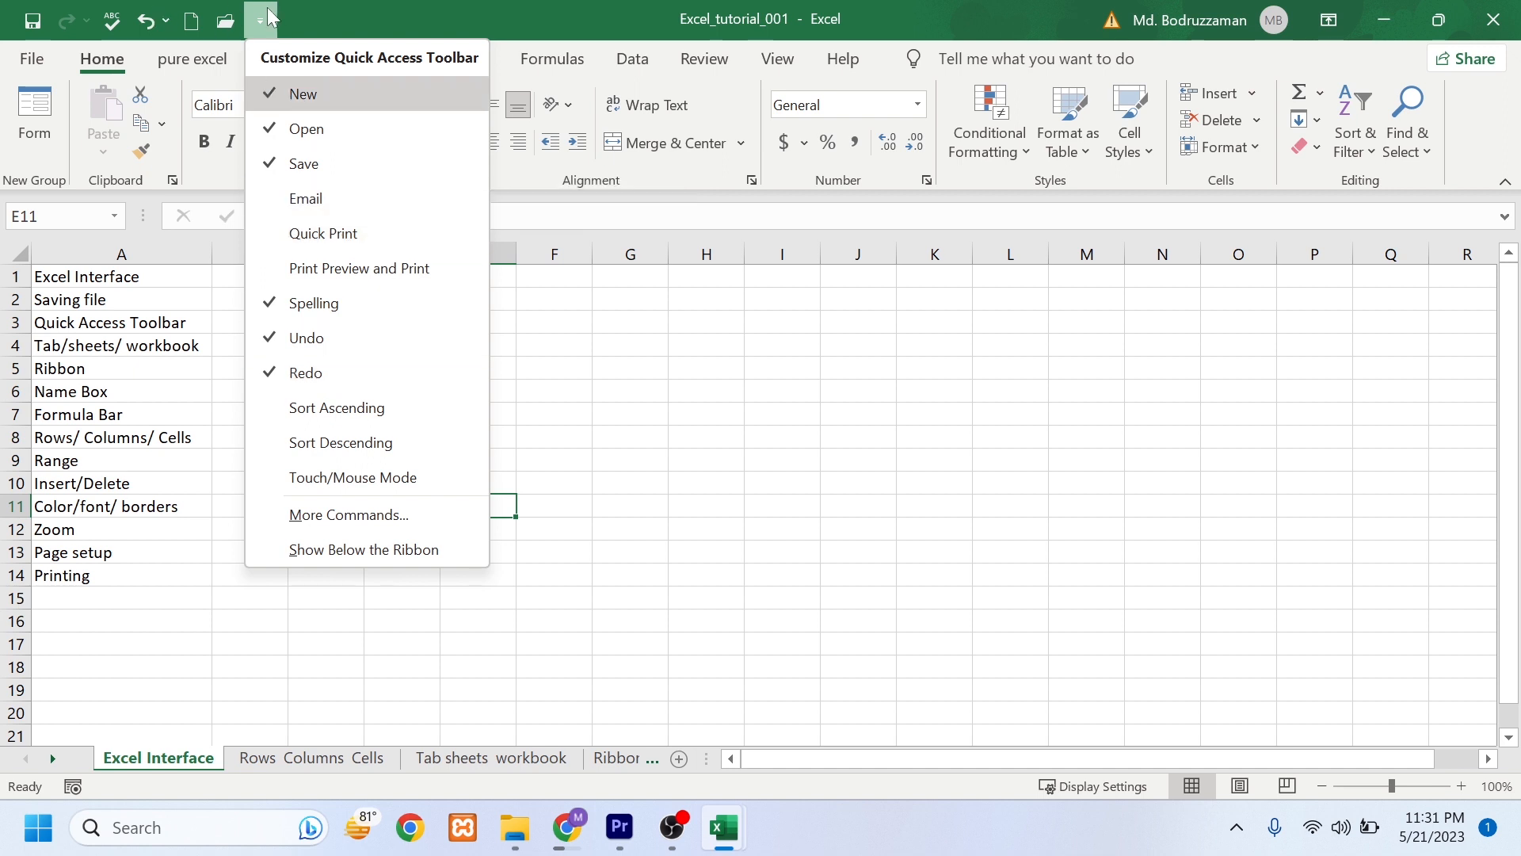
click(106, 63)
click(192, 60)
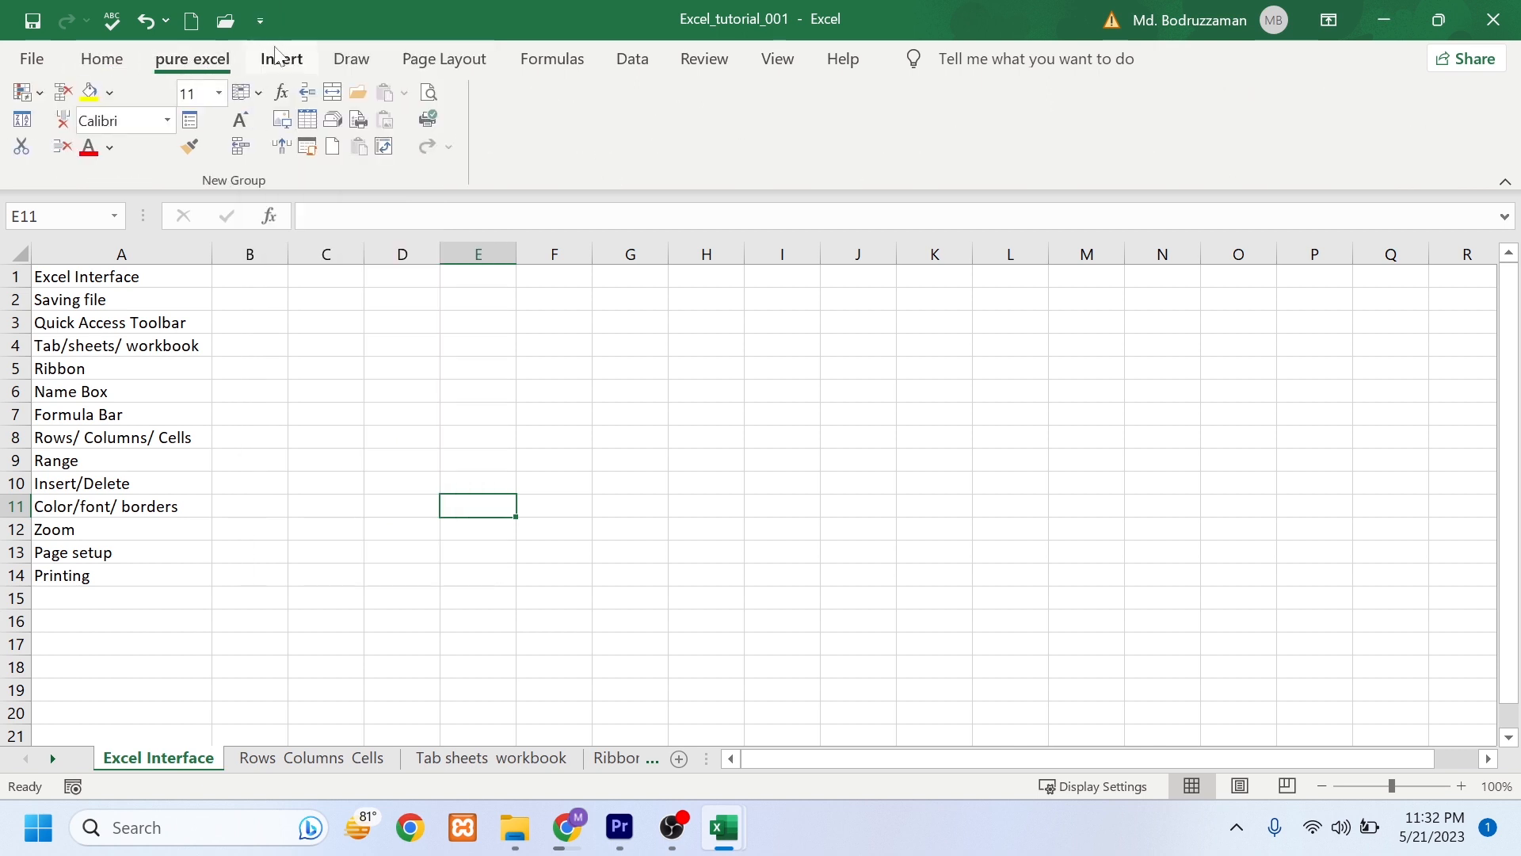
click(101, 60)
click(285, 63)
click(362, 65)
click(443, 64)
click(553, 64)
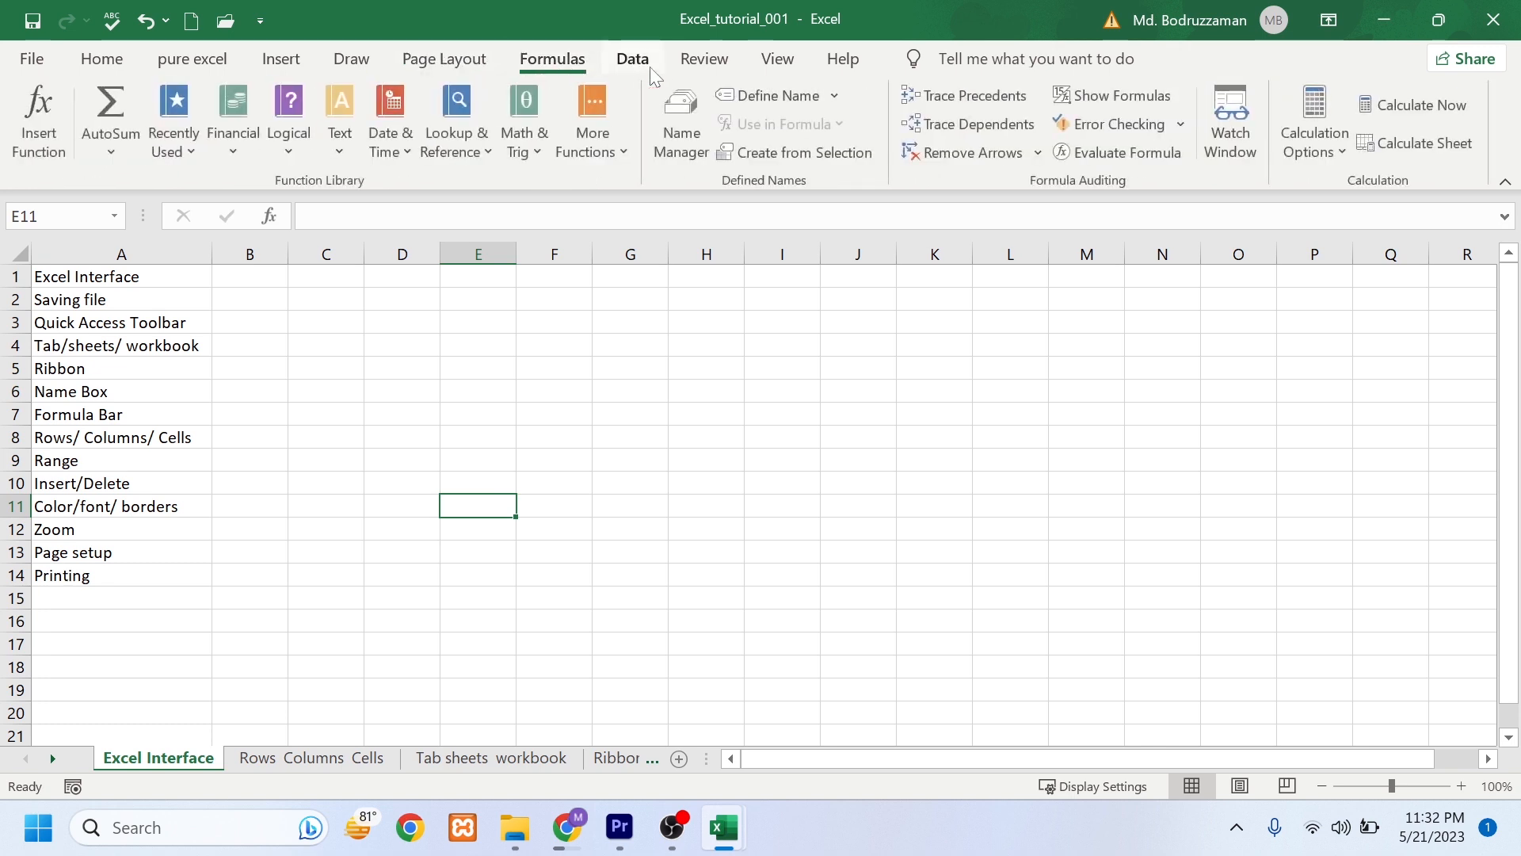
click(638, 64)
click(705, 63)
click(759, 64)
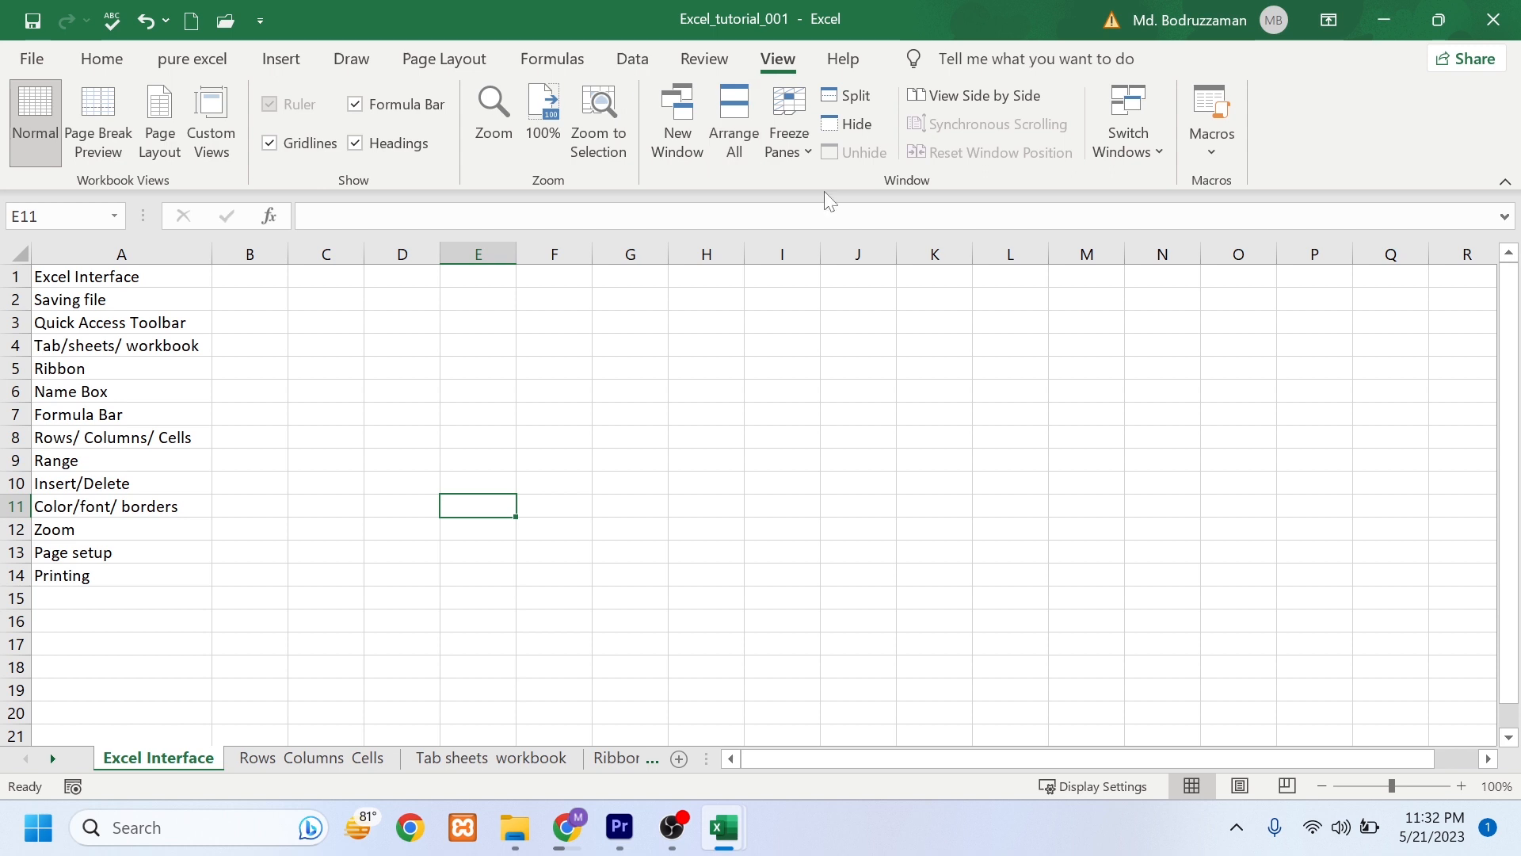
Step: Collapse the ribbon to its category names, show the Review commands temporarily, and restore the full ribbon
click(1506, 184)
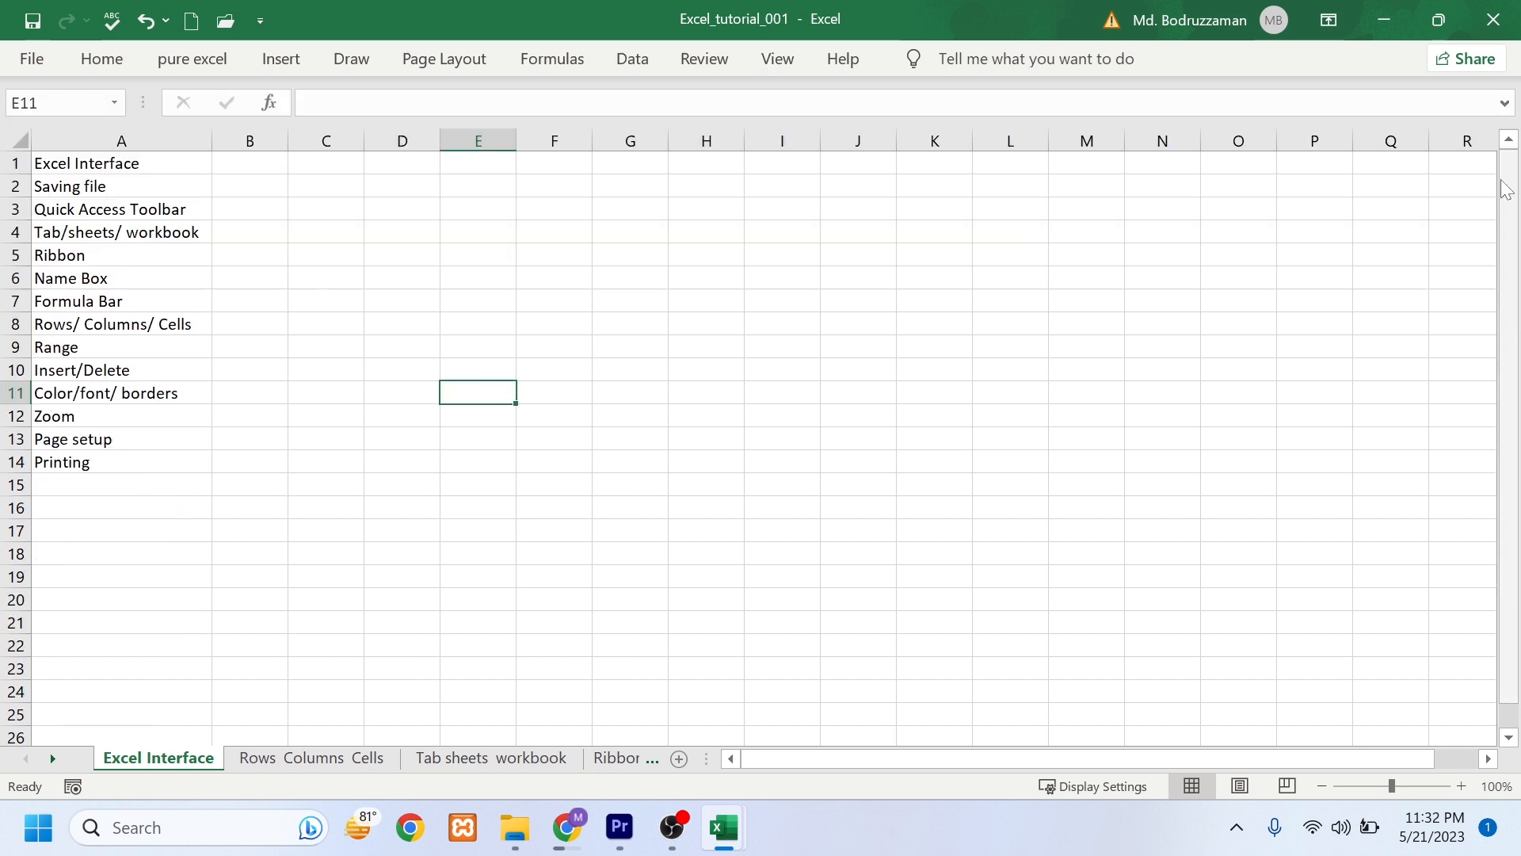
click(724, 70)
click(1506, 181)
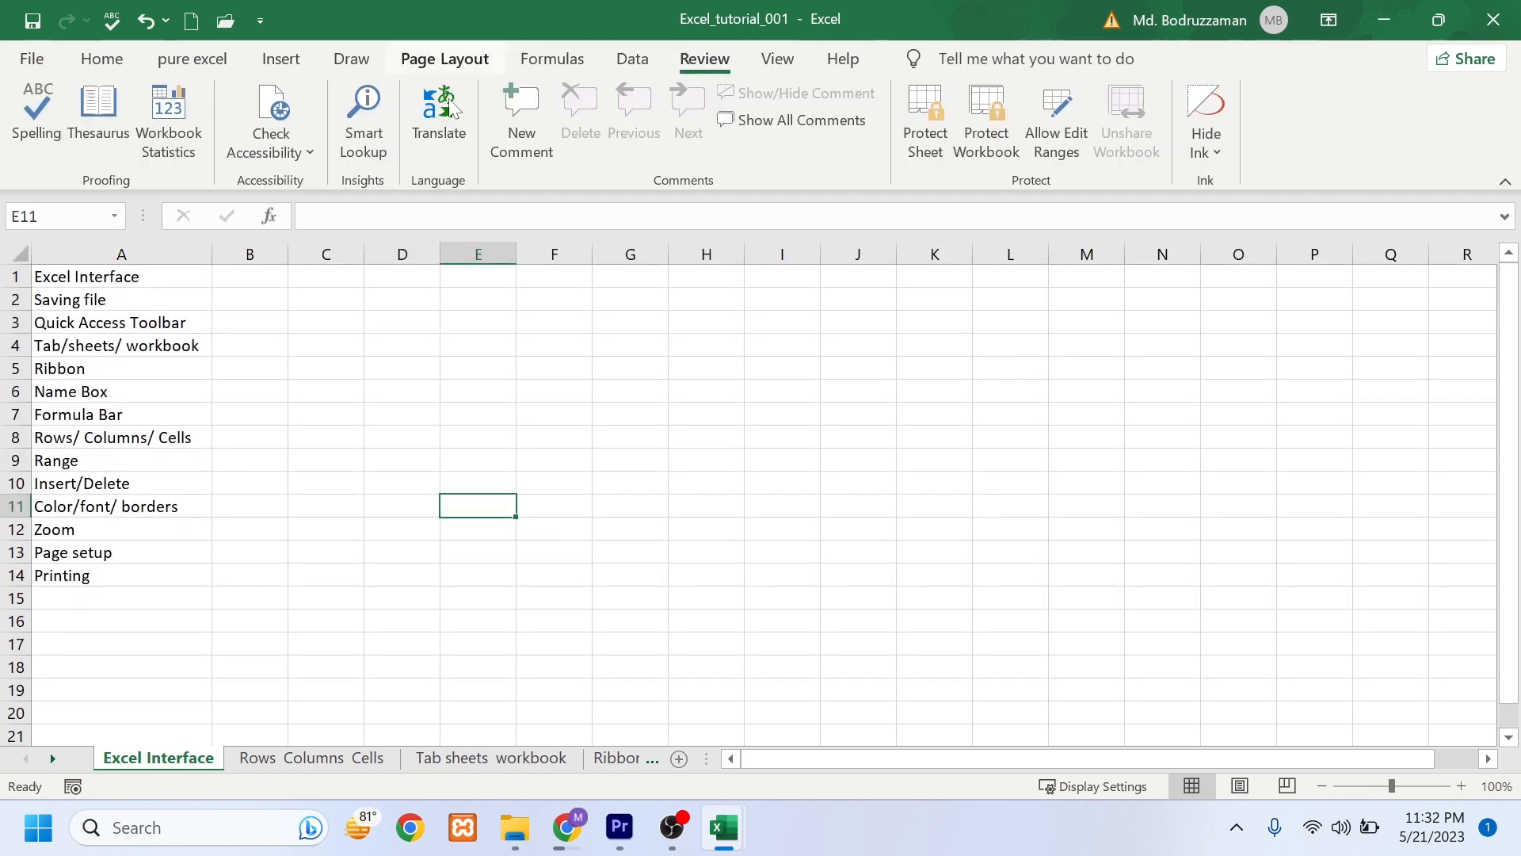
Step: Look over the commands in the custom pure excel ribbon category and the Ribbon entry in A5, finishing on cell B11
click(204, 69)
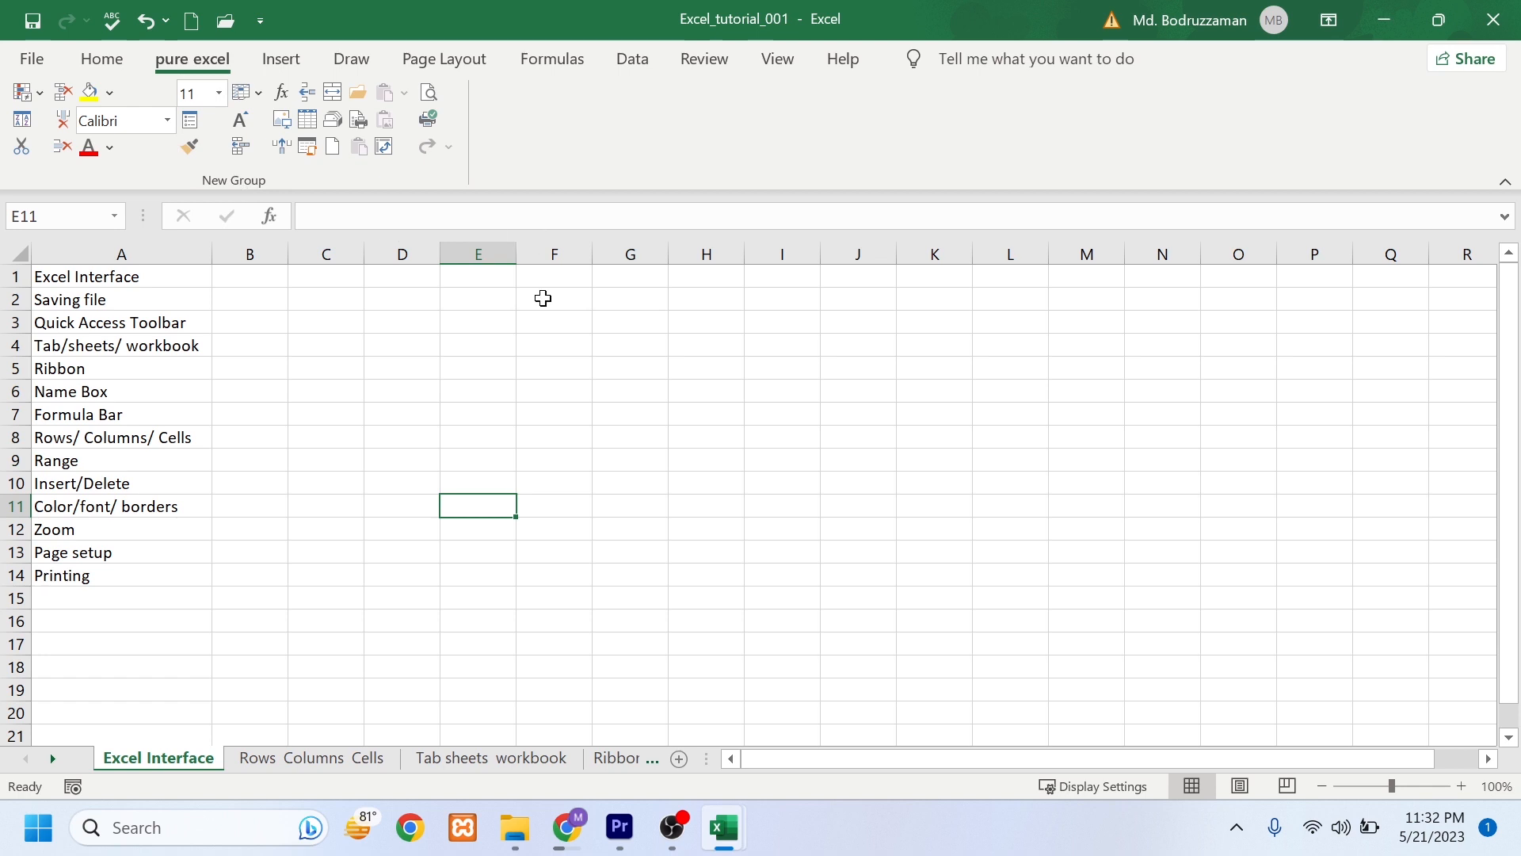
click(317, 391)
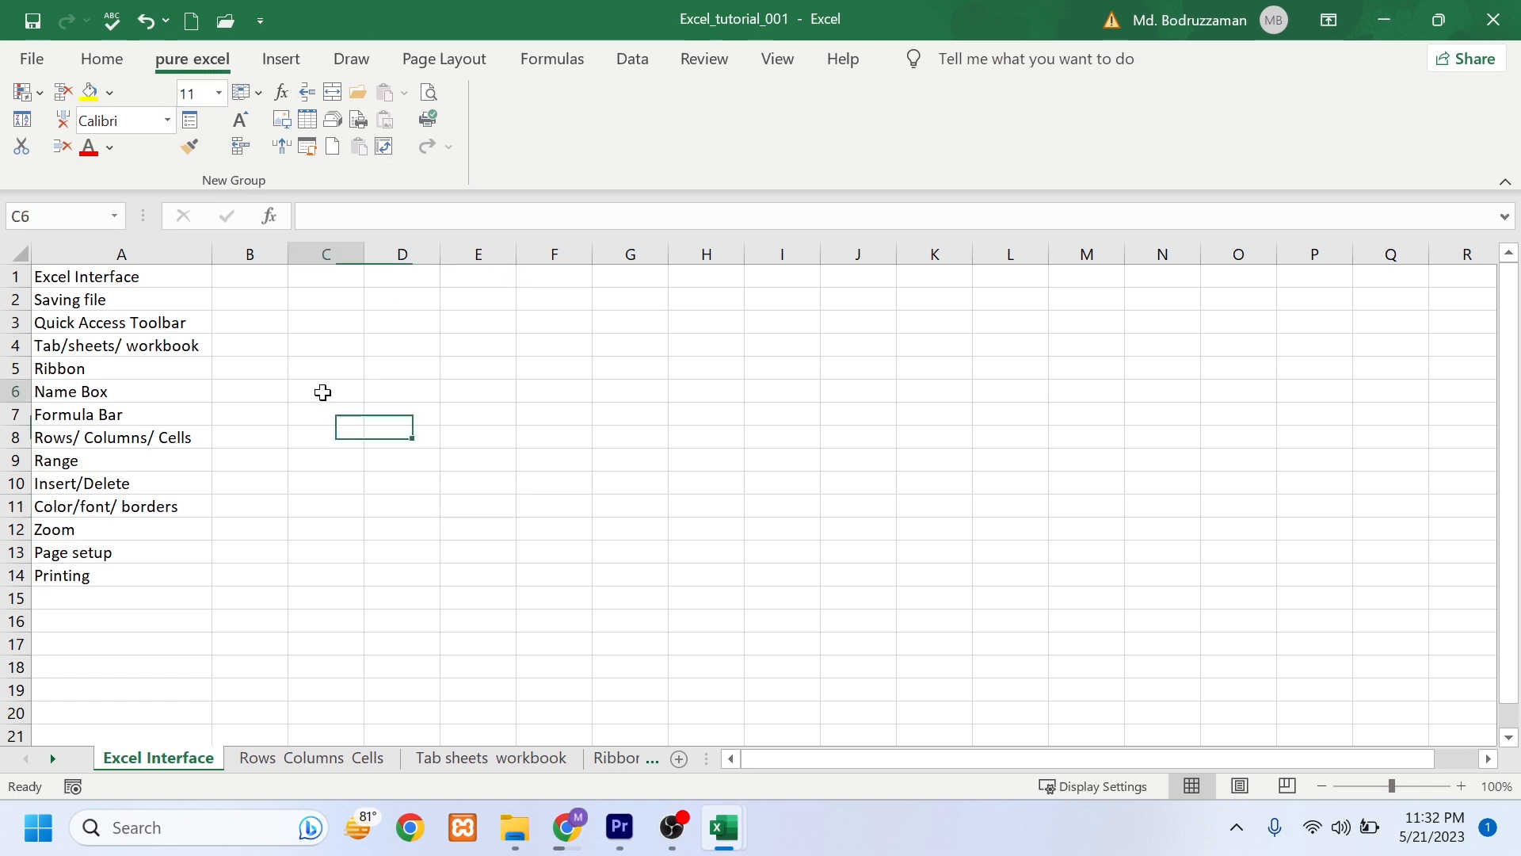
click(176, 365)
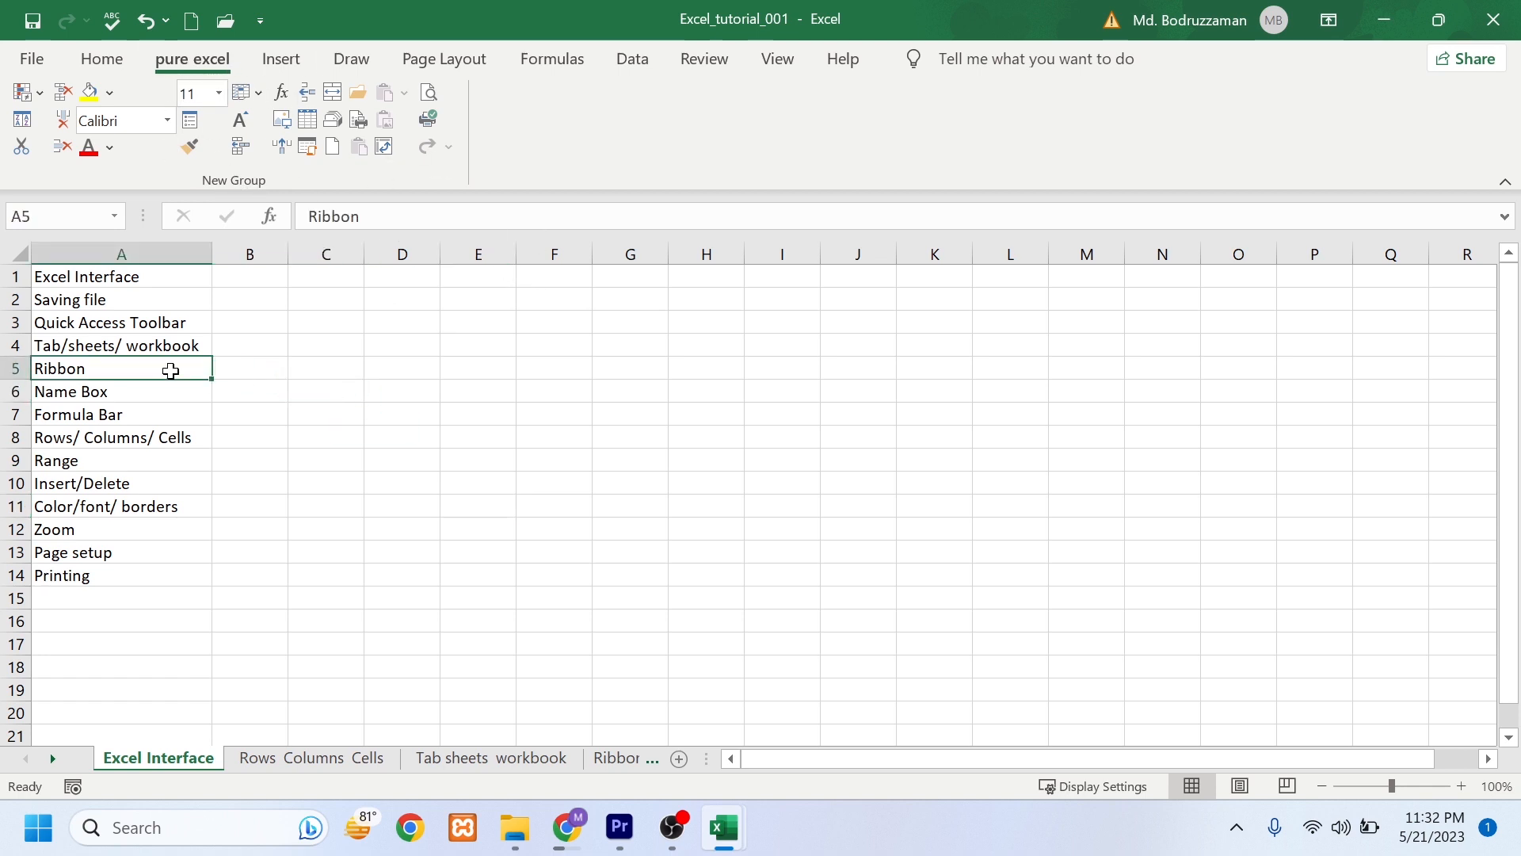
click(270, 512)
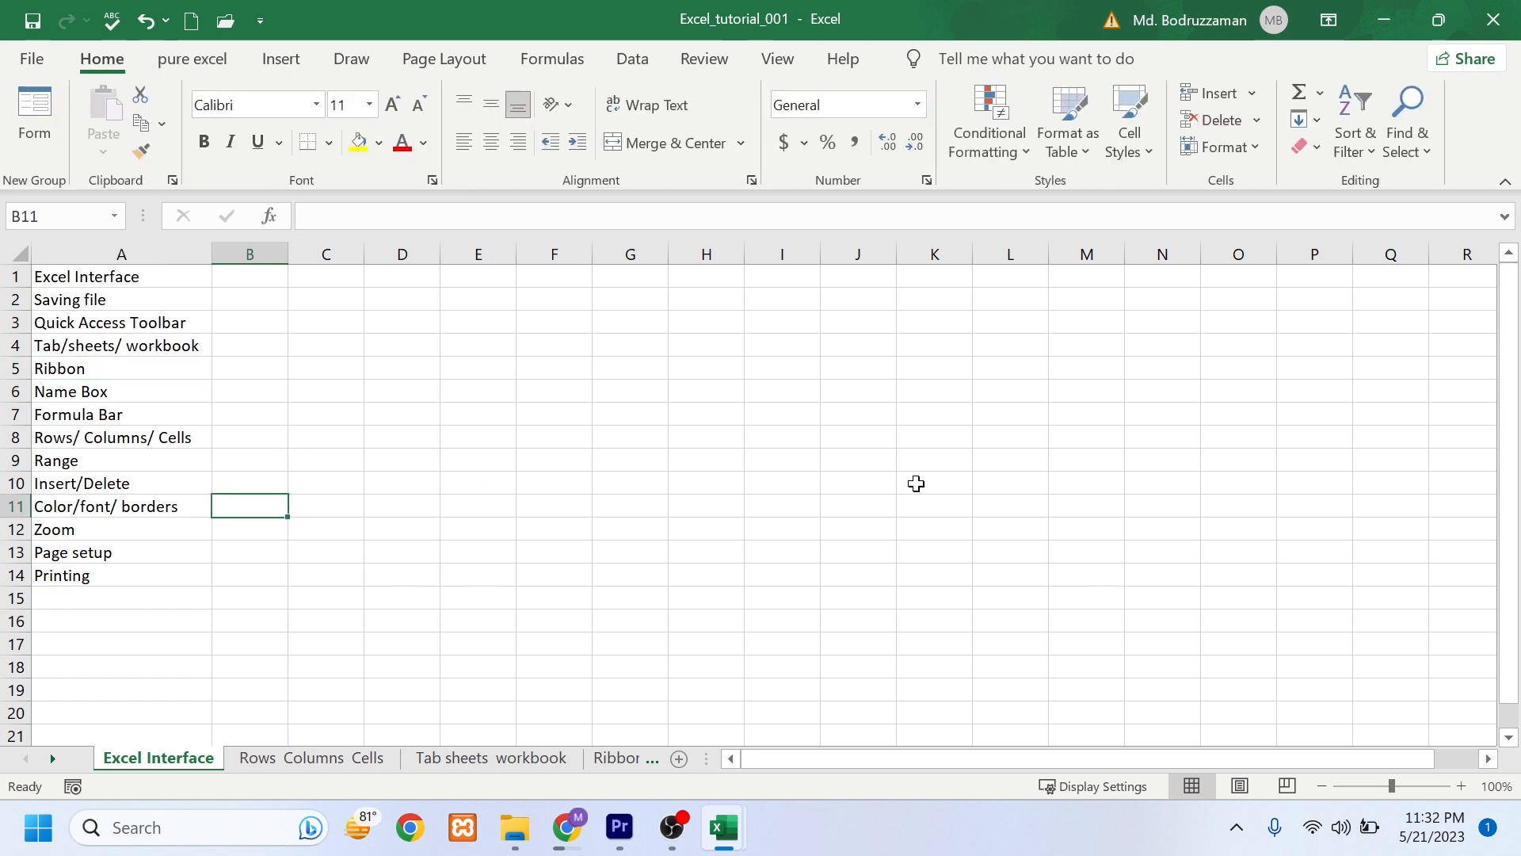
Step: Look through the workbook's worksheets one after another, from Rows Columns Cells to Analysis
click(278, 759)
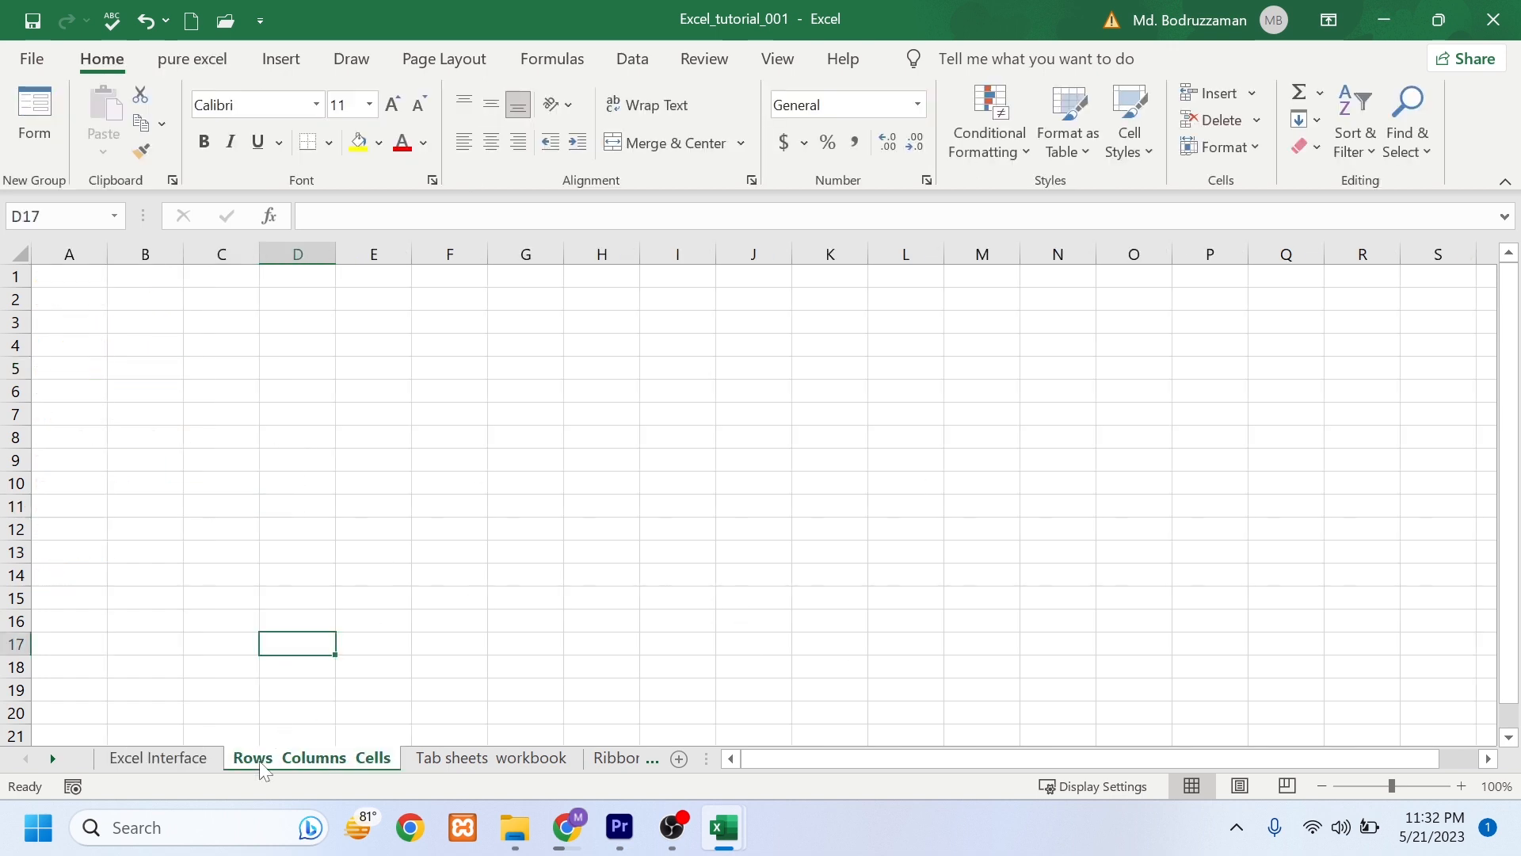
click(426, 761)
click(612, 760)
click(553, 763)
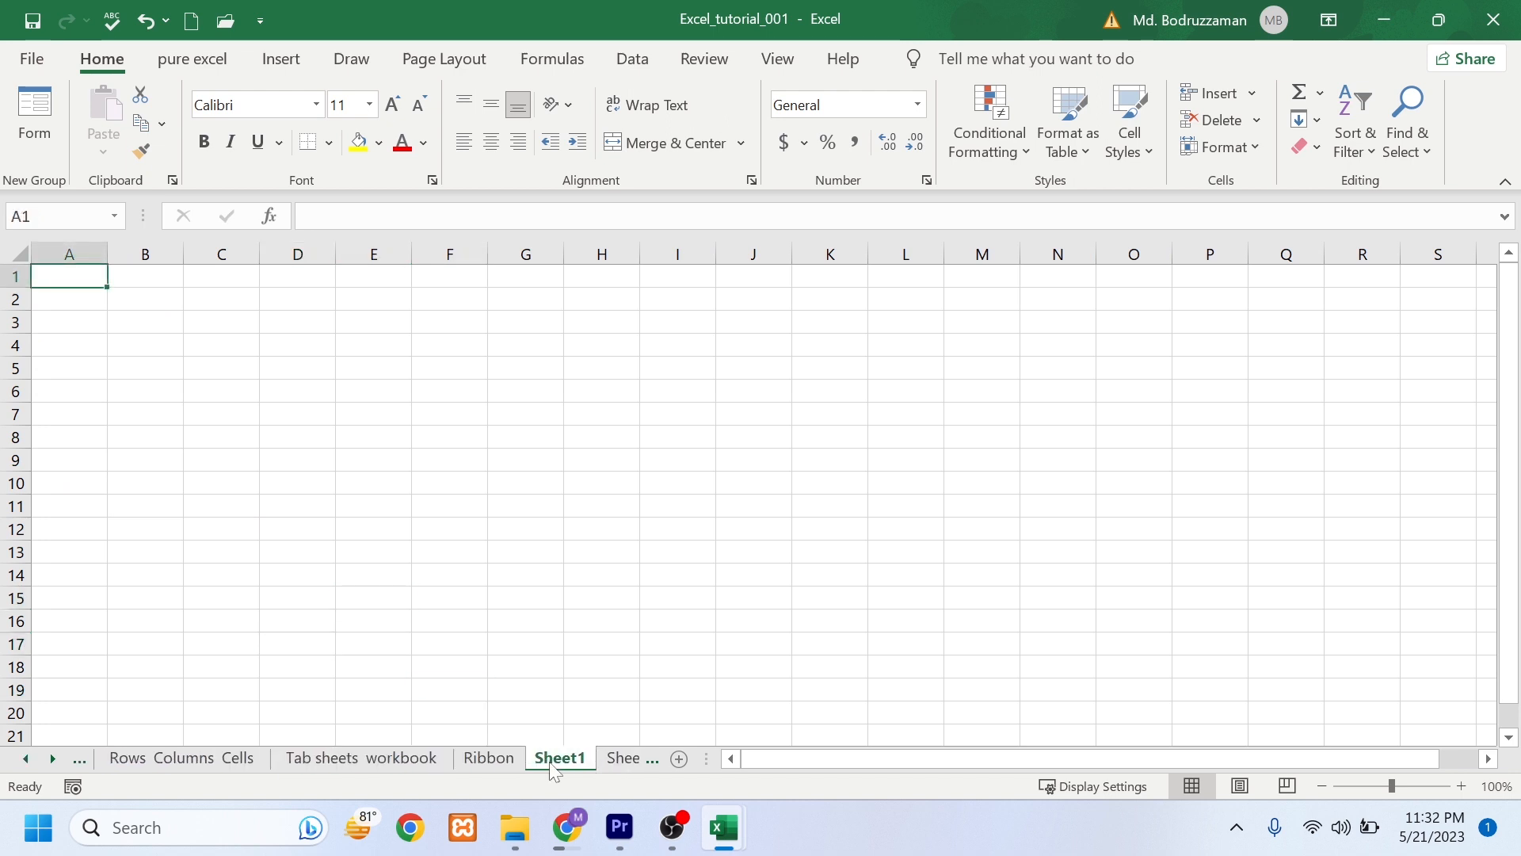
click(360, 759)
click(491, 759)
click(569, 762)
click(604, 763)
click(598, 762)
click(580, 763)
click(583, 762)
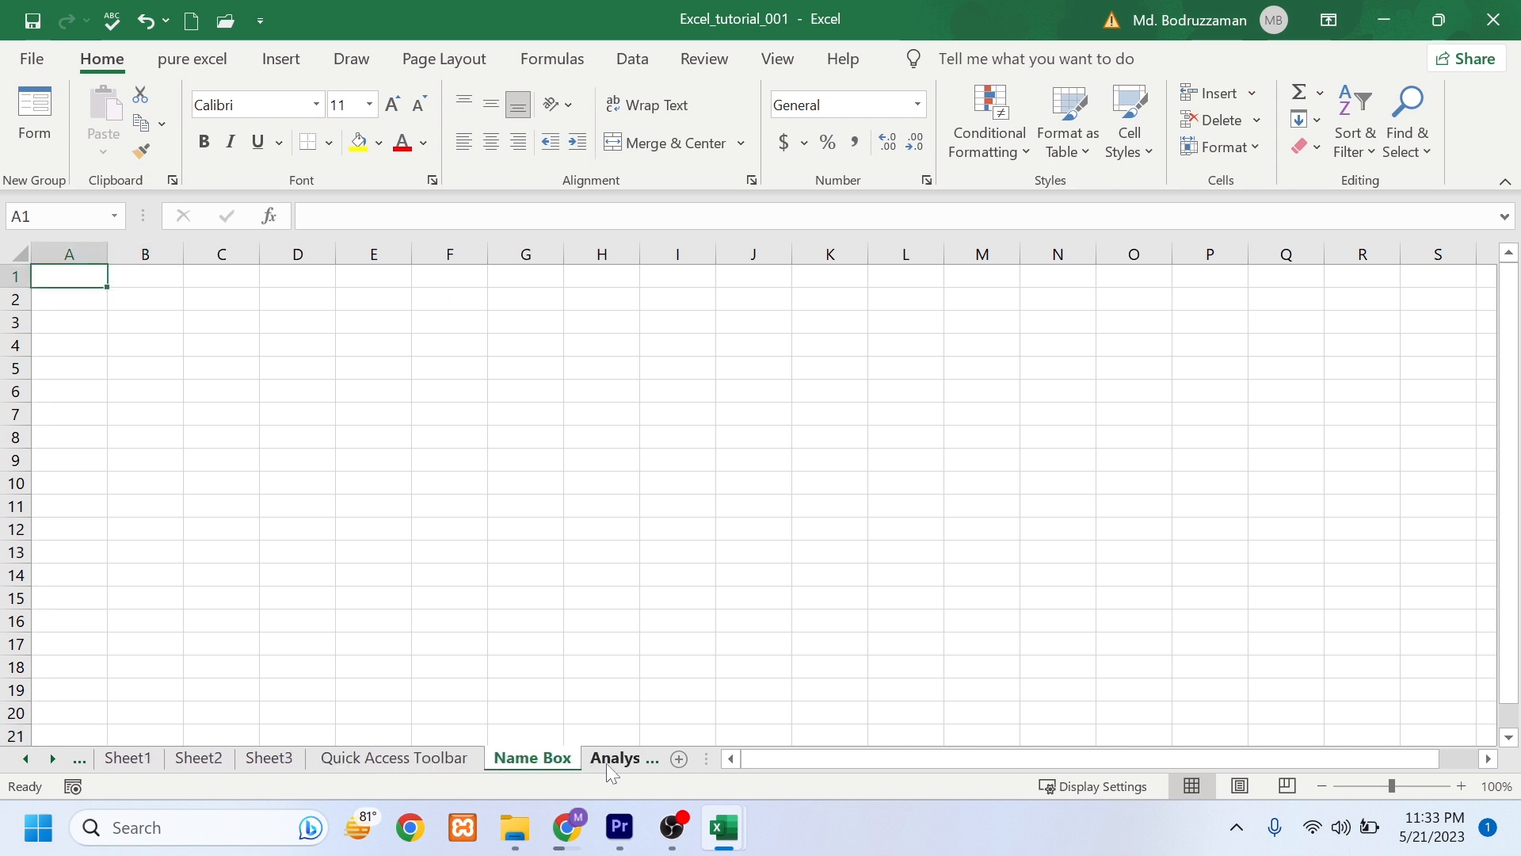
click(610, 762)
Step: Bring up the list of all worksheets and activate the Excel Interface sheet from it
click(26, 760)
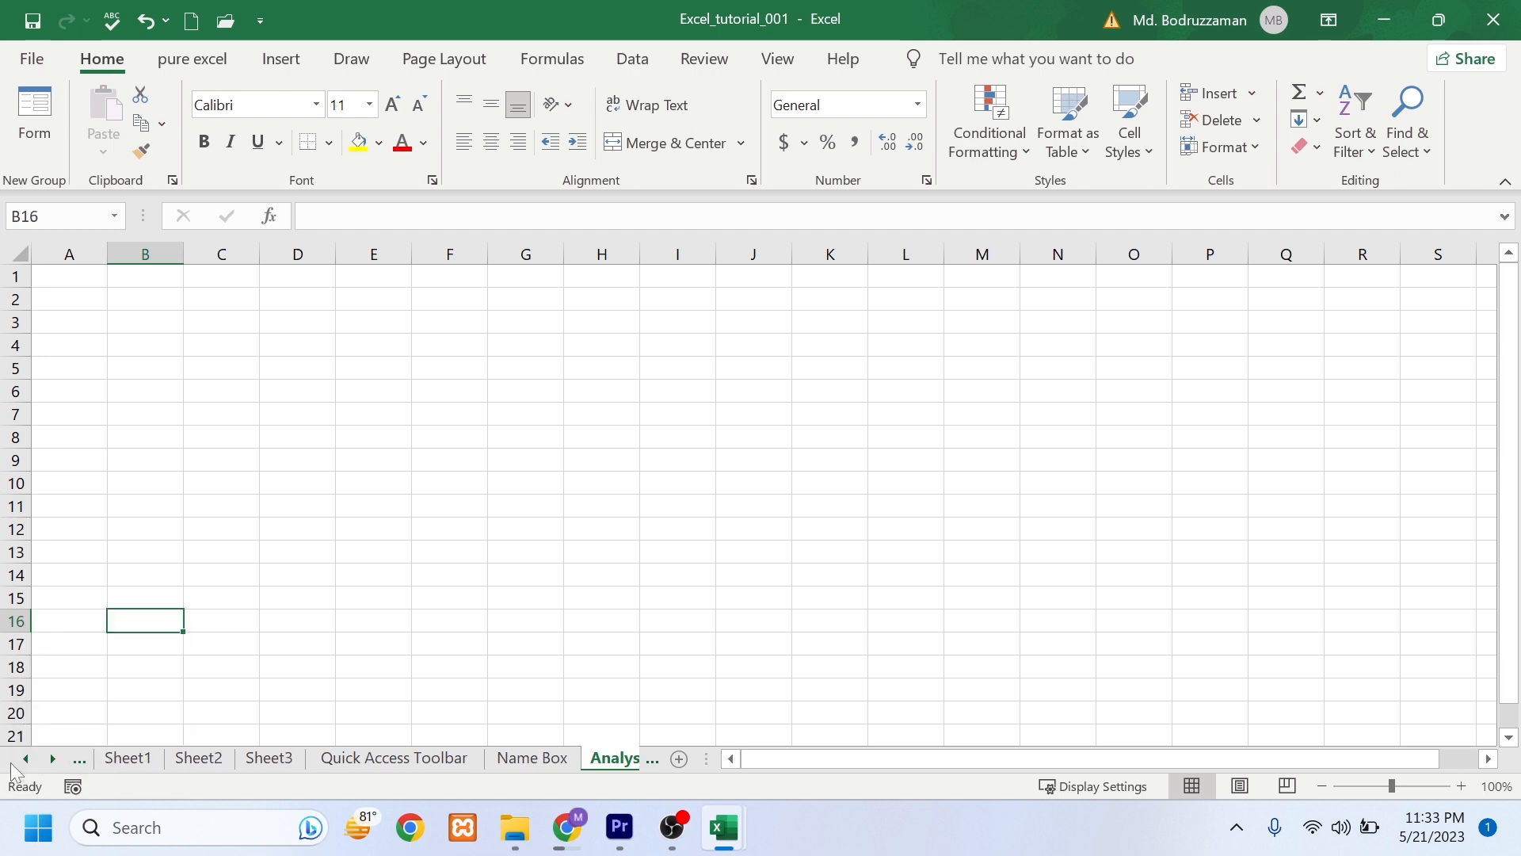
right_click(67, 763)
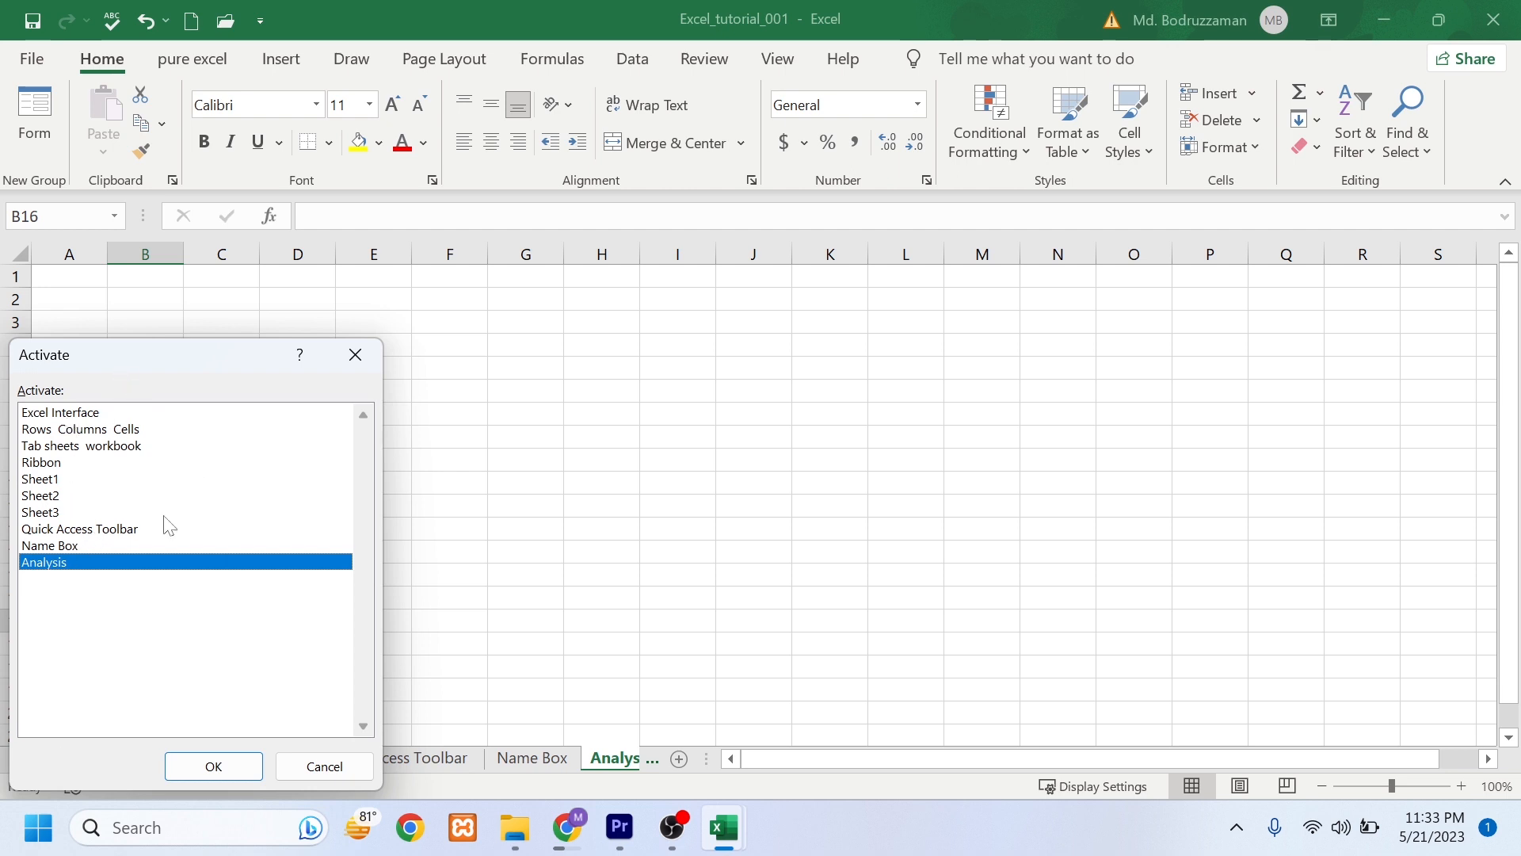
click(213, 766)
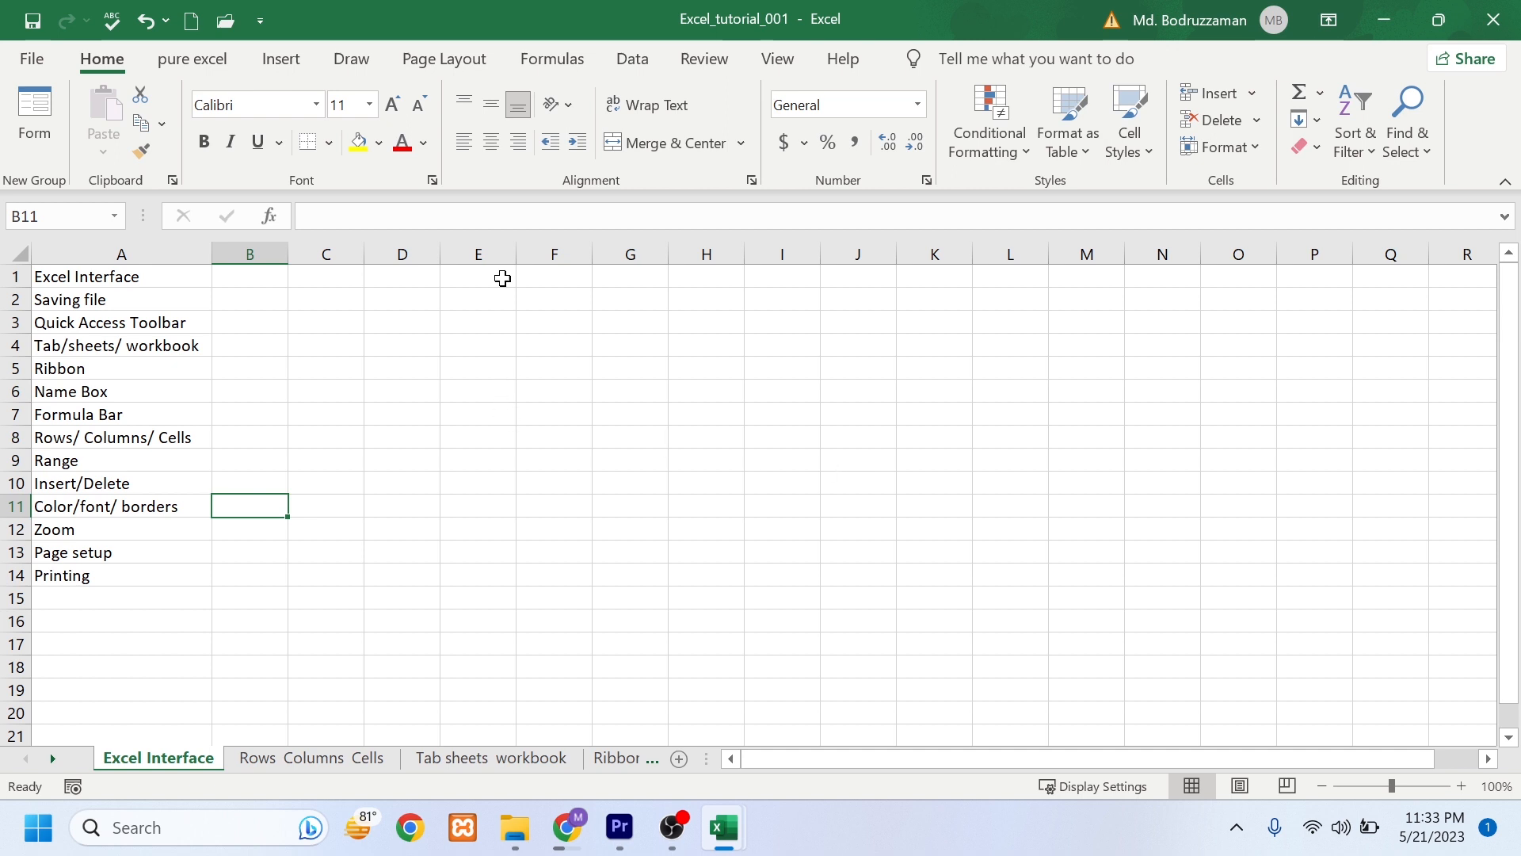
Step: Select the whole of column E, row 4 and the columns from D onward in turn, finishing on cell C12
click(498, 253)
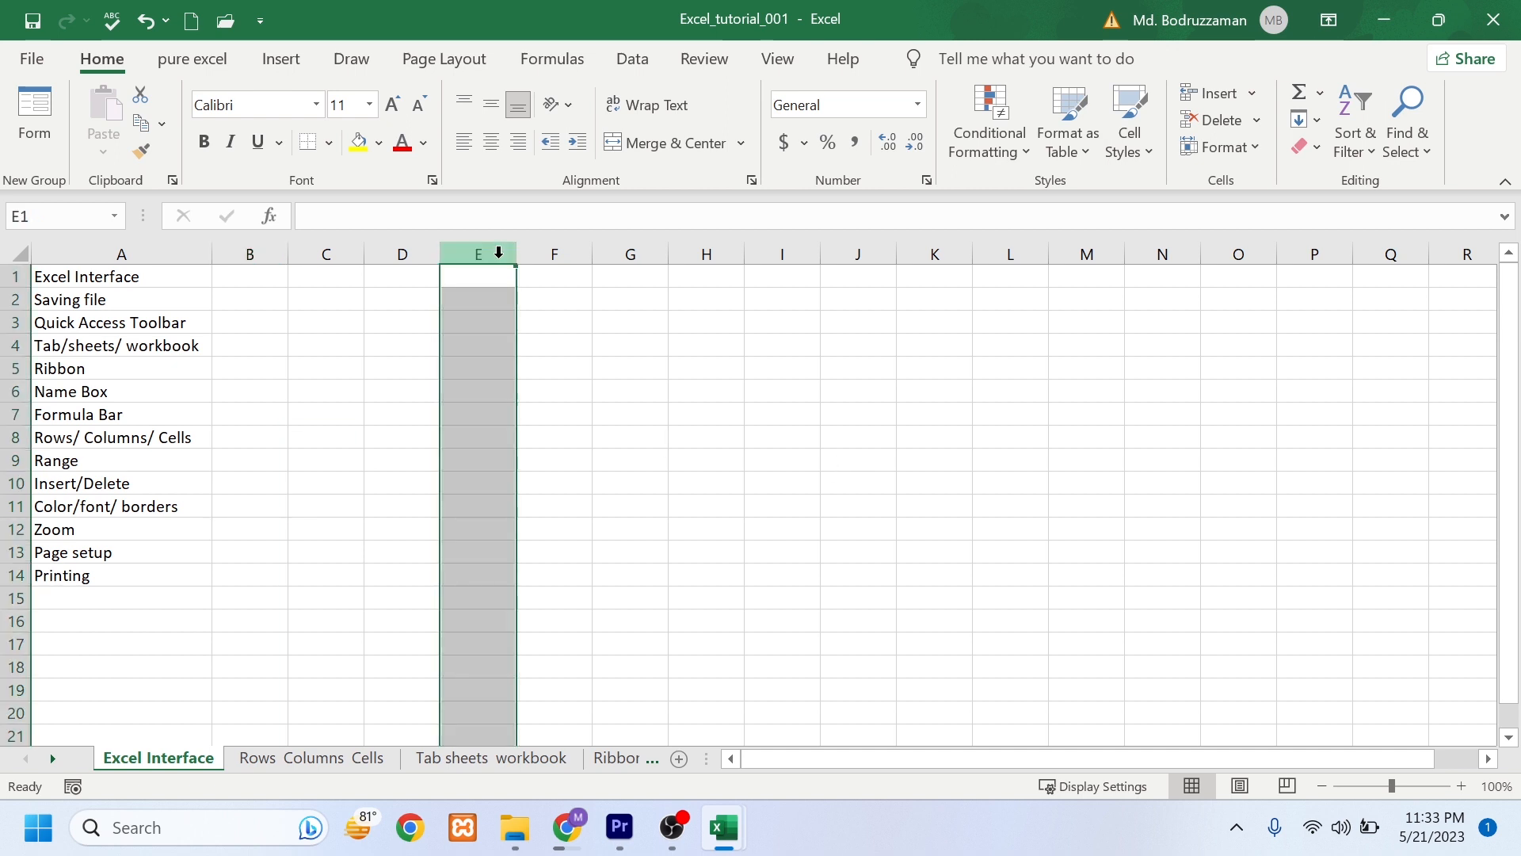
click(17, 345)
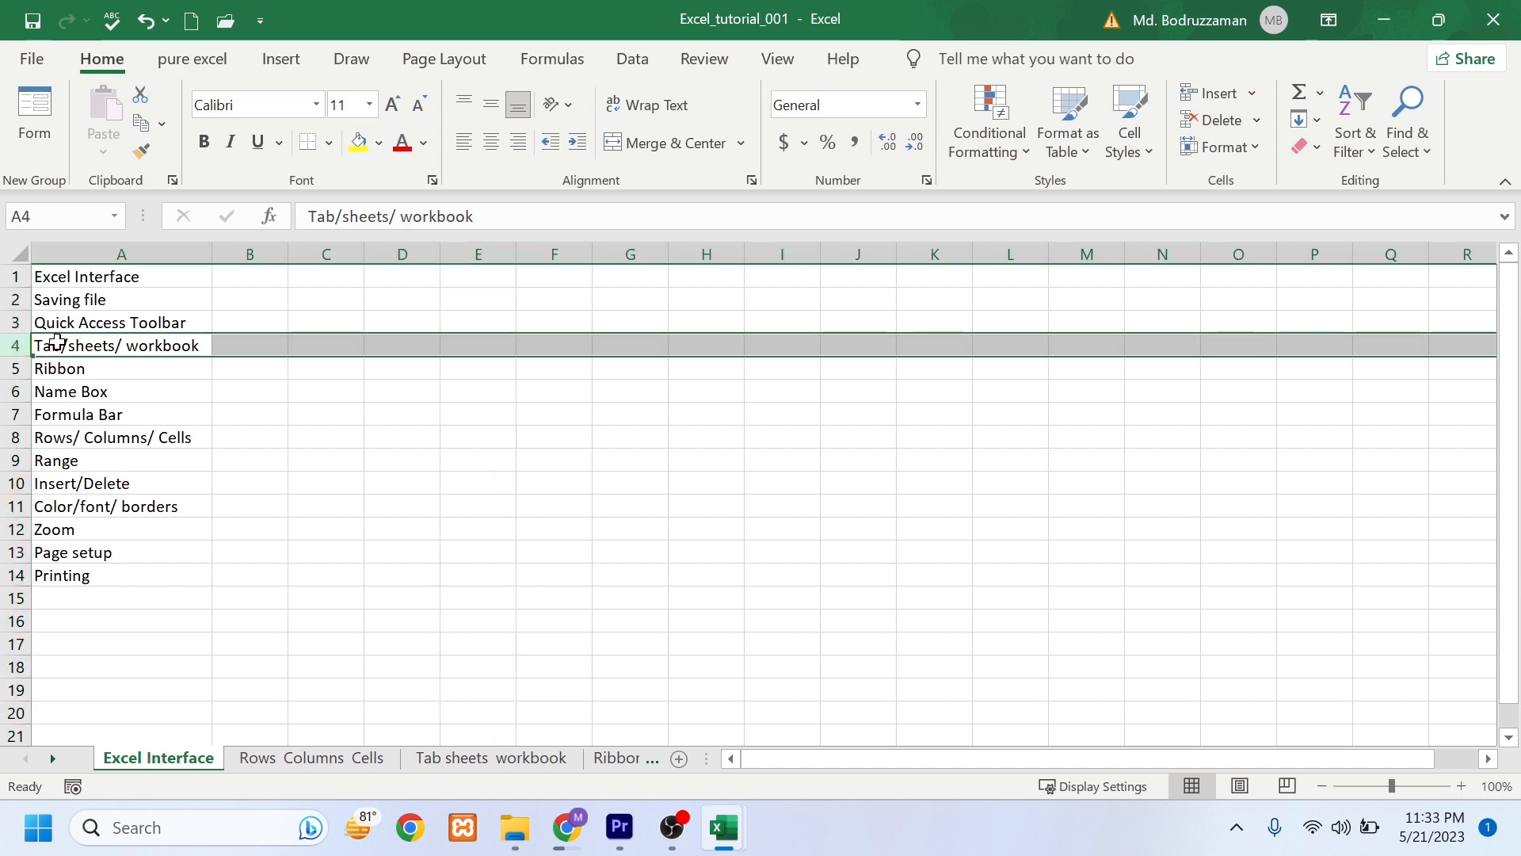
drag(400, 245, 1497, 365)
drag(1138, 756, 793, 733)
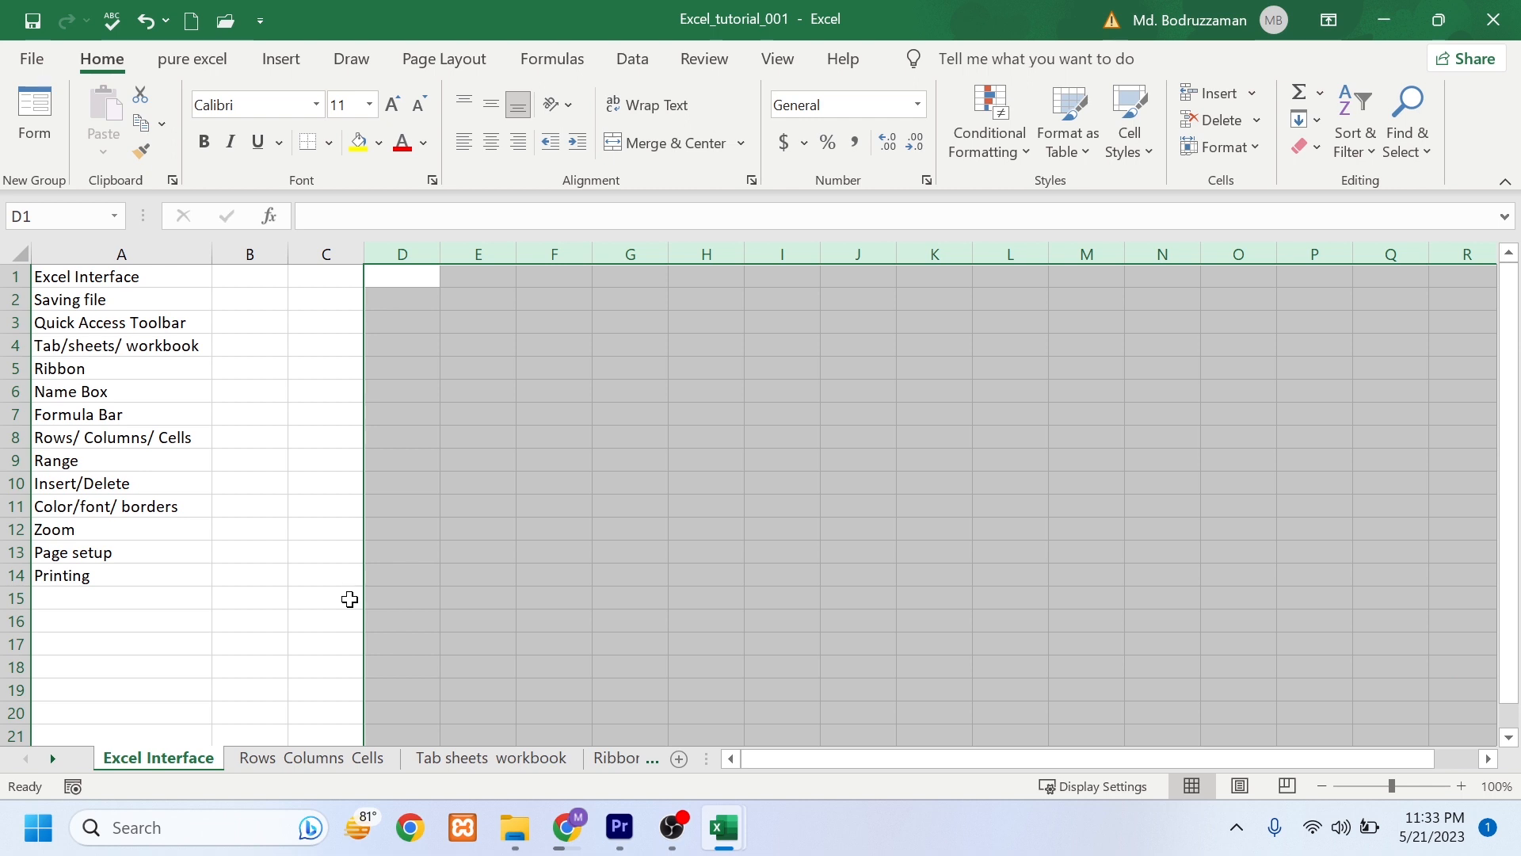
click(325, 529)
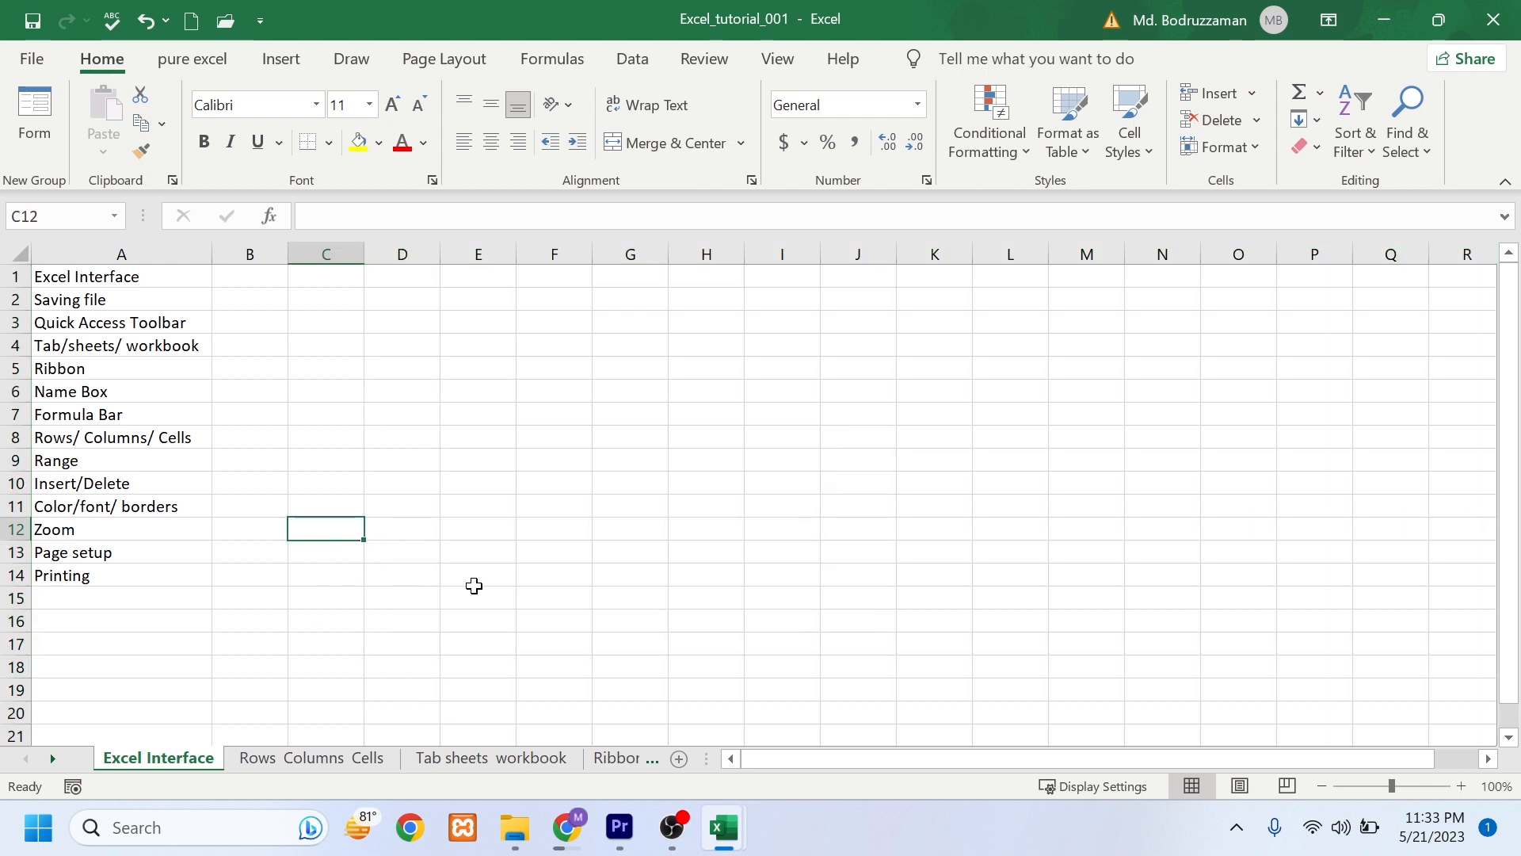
Step: Select cells E6, F6 and G6 in turn, put G6 into edit mode, and leave it empty by moving to G8
click(475, 400)
click(526, 391)
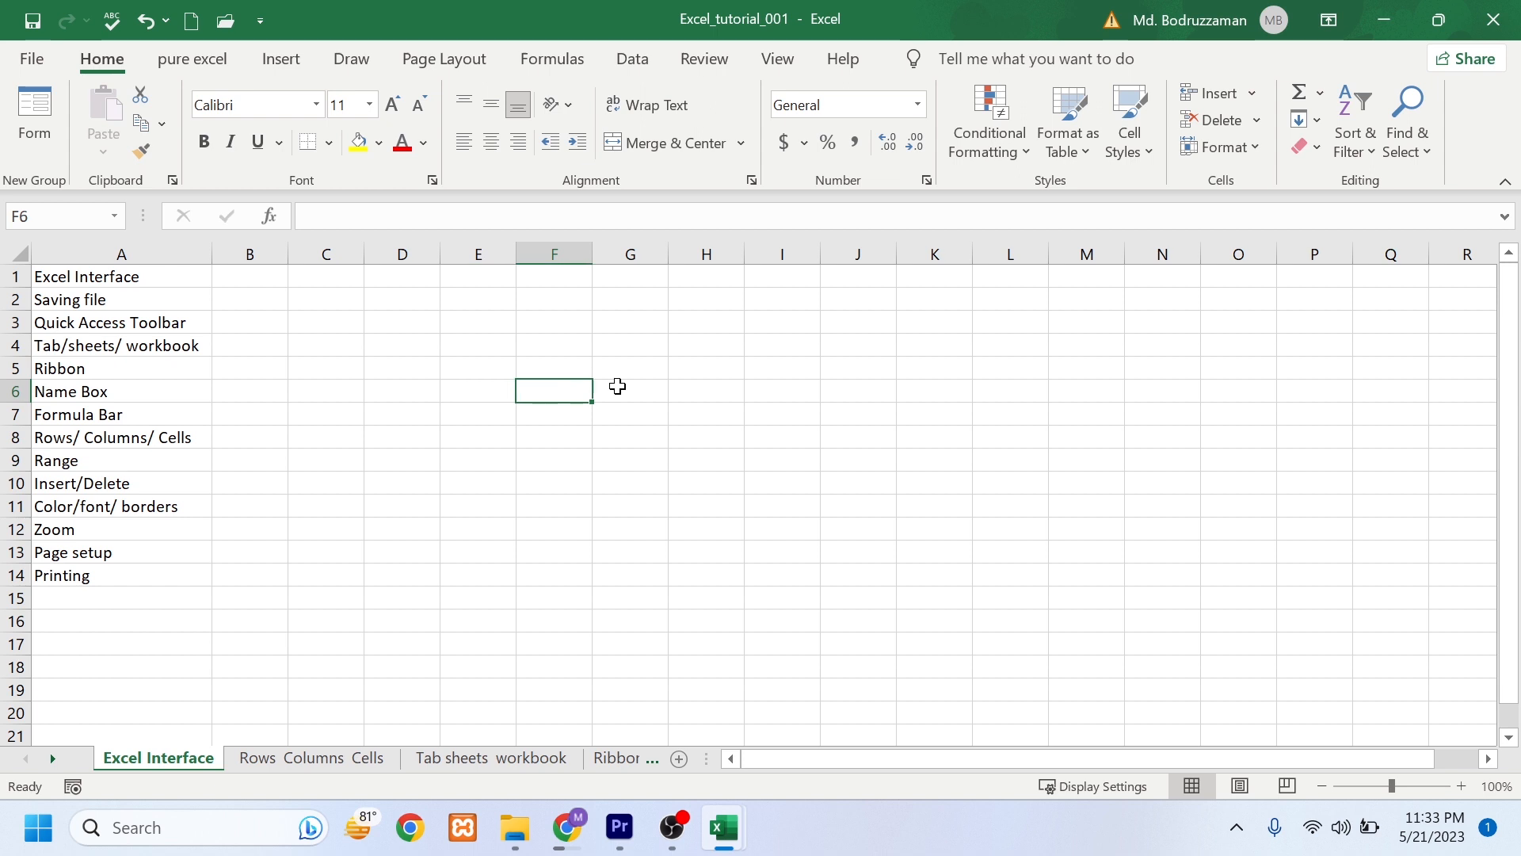
click(618, 385)
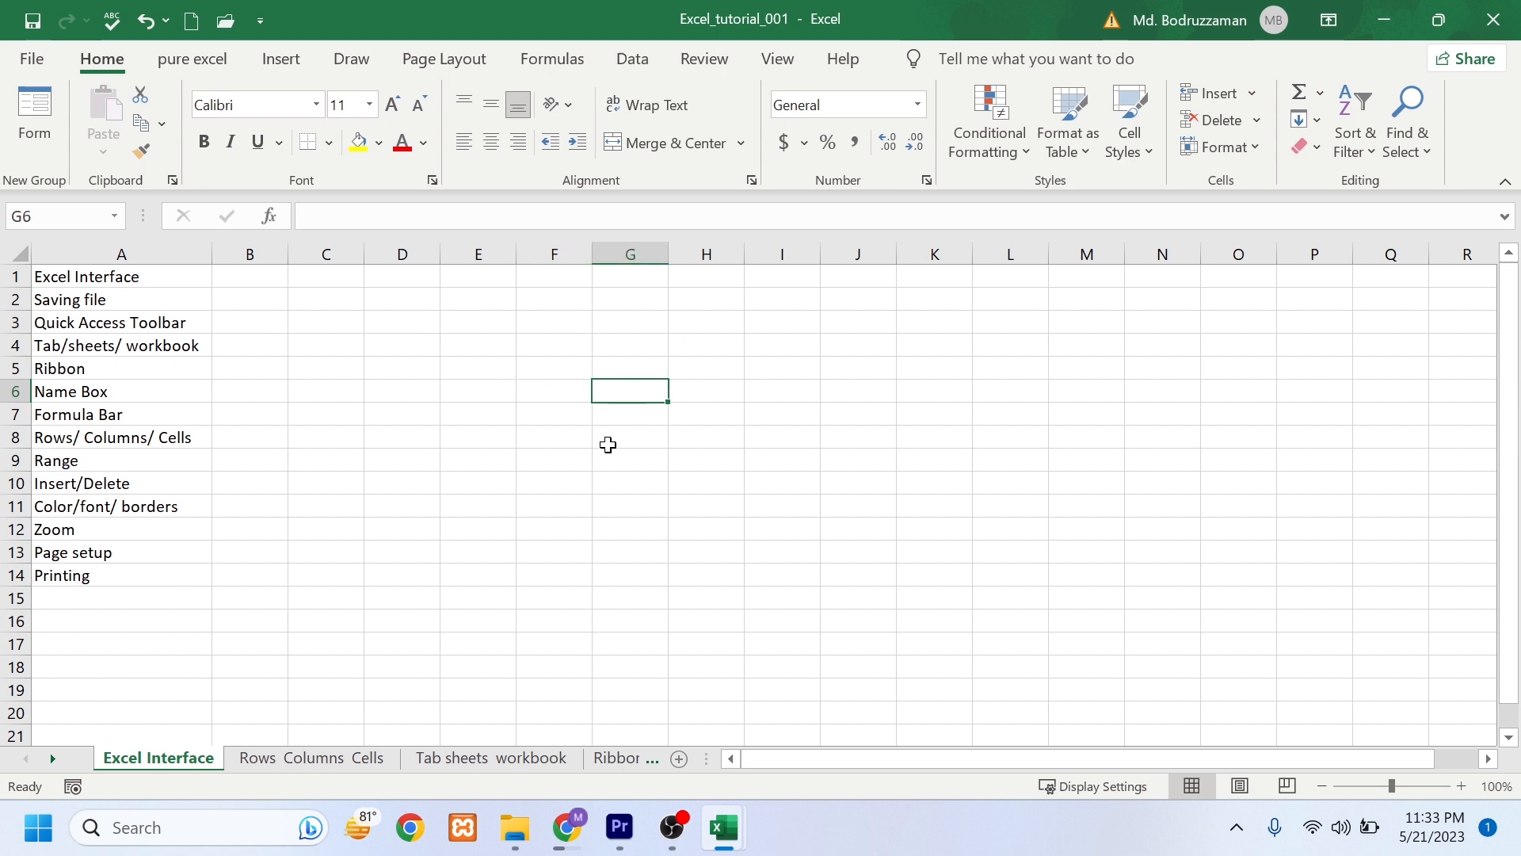
key(F2)
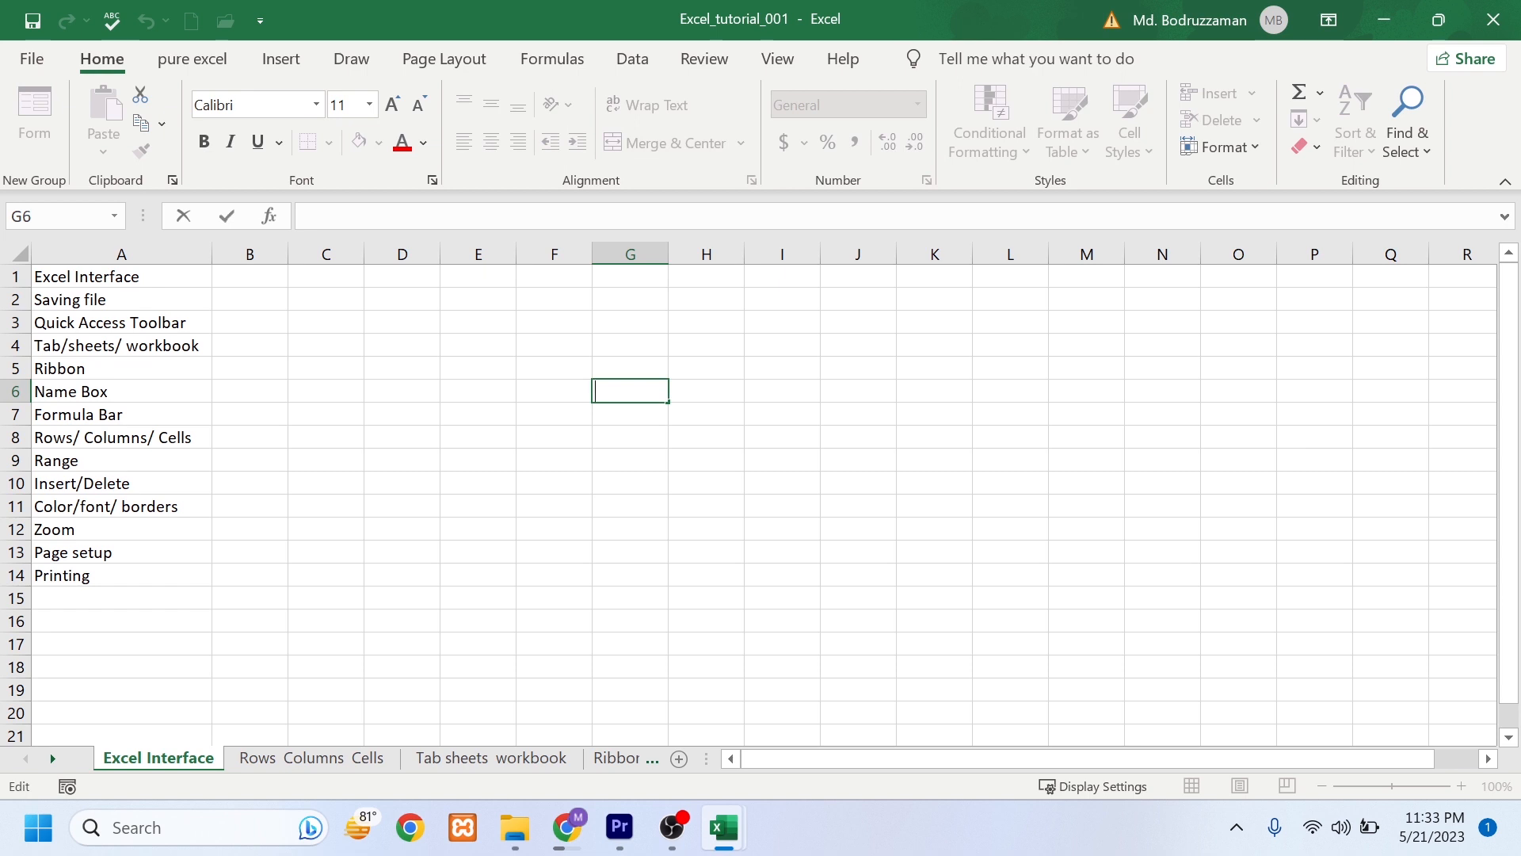
click(639, 435)
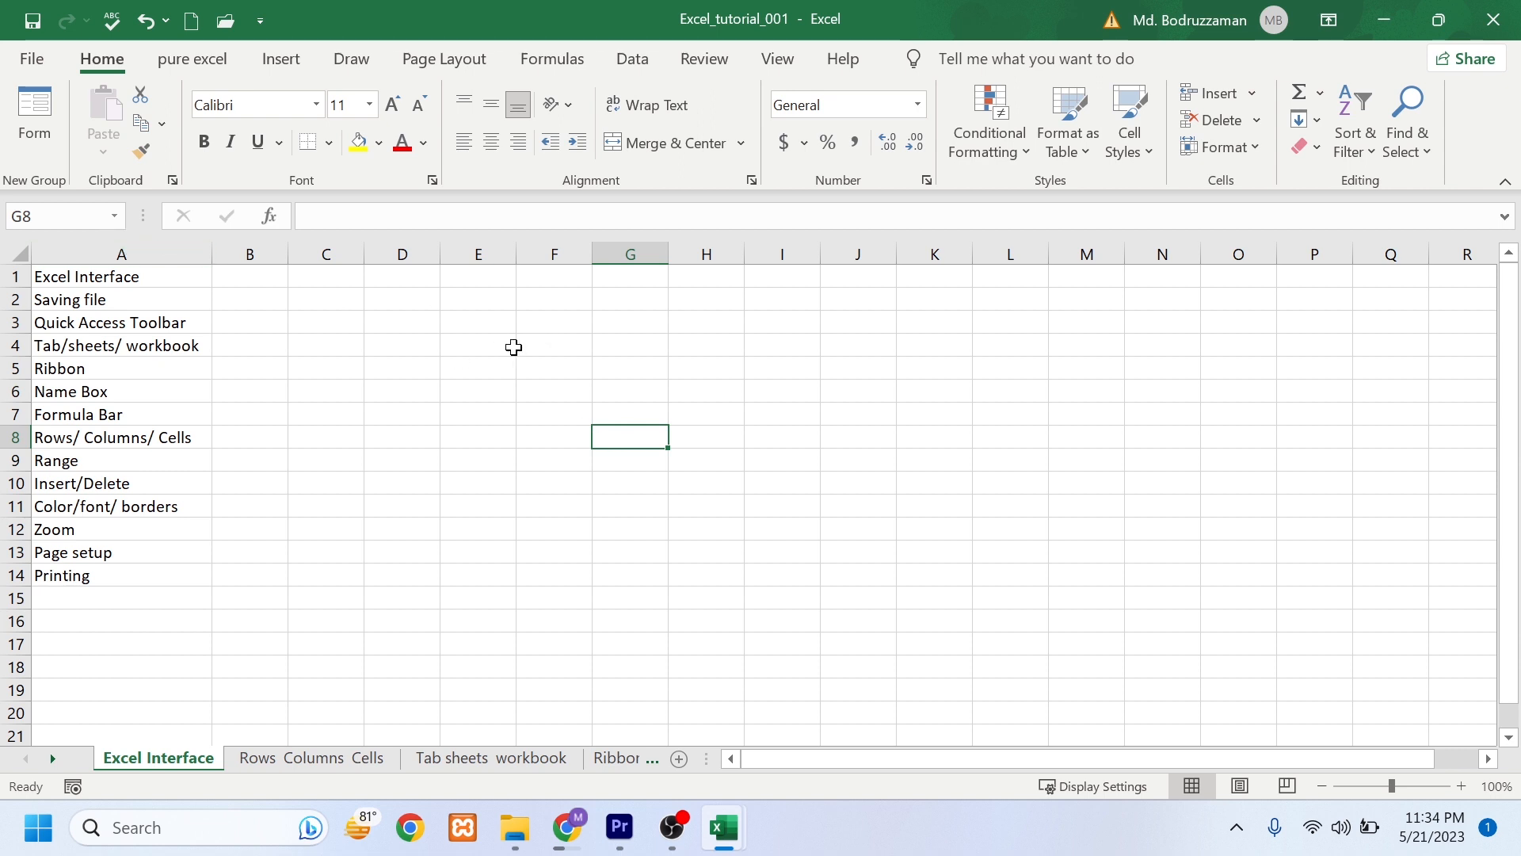
Step: Select row 8, column G and their intersecting cell G8, check its reference in the Name Box, and finish on cell G13
click(17, 437)
click(655, 252)
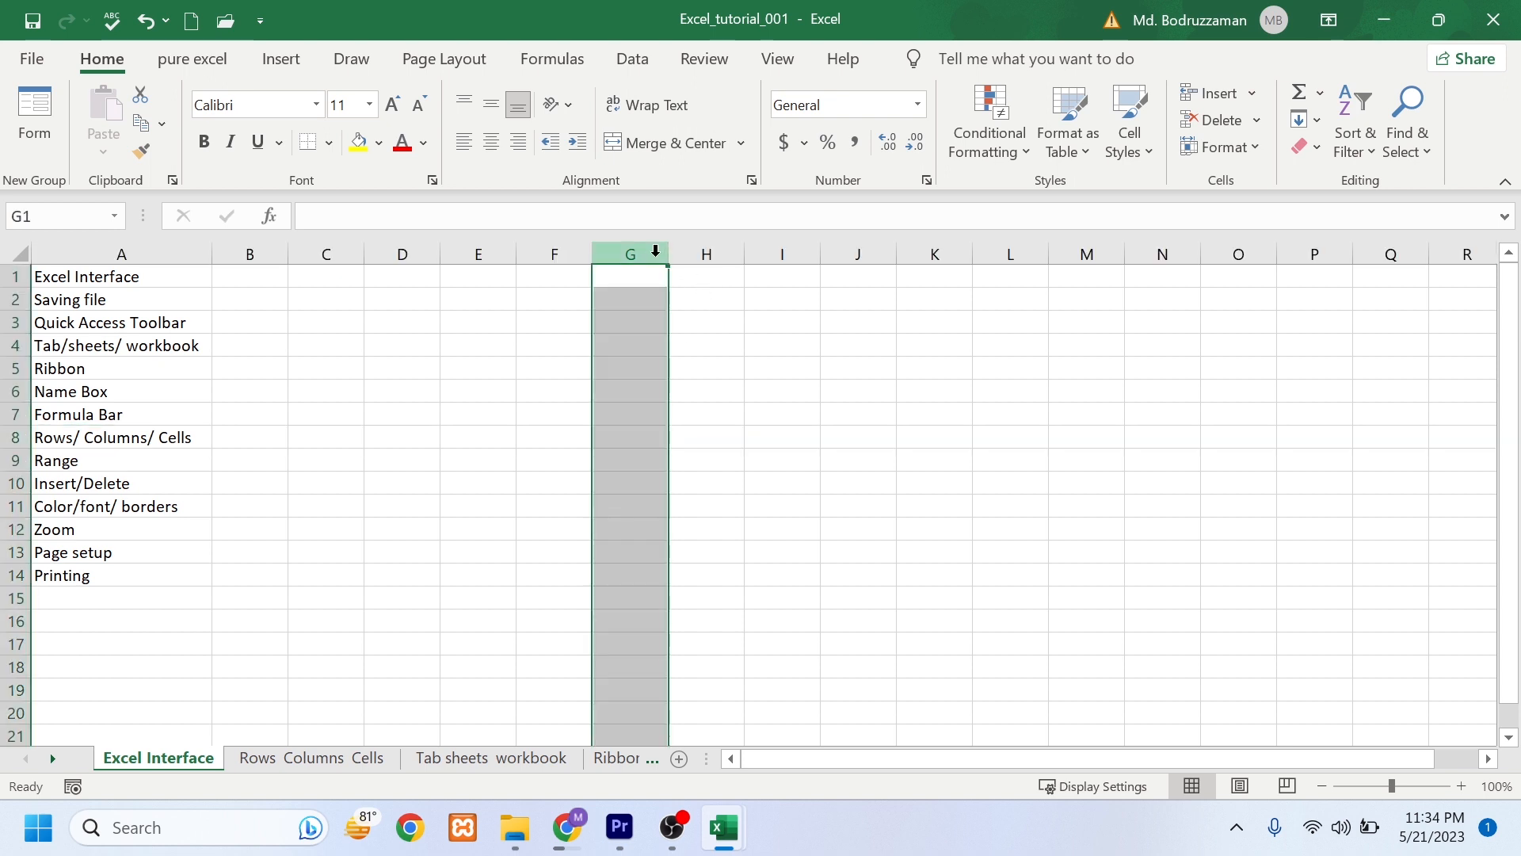
click(648, 439)
click(47, 216)
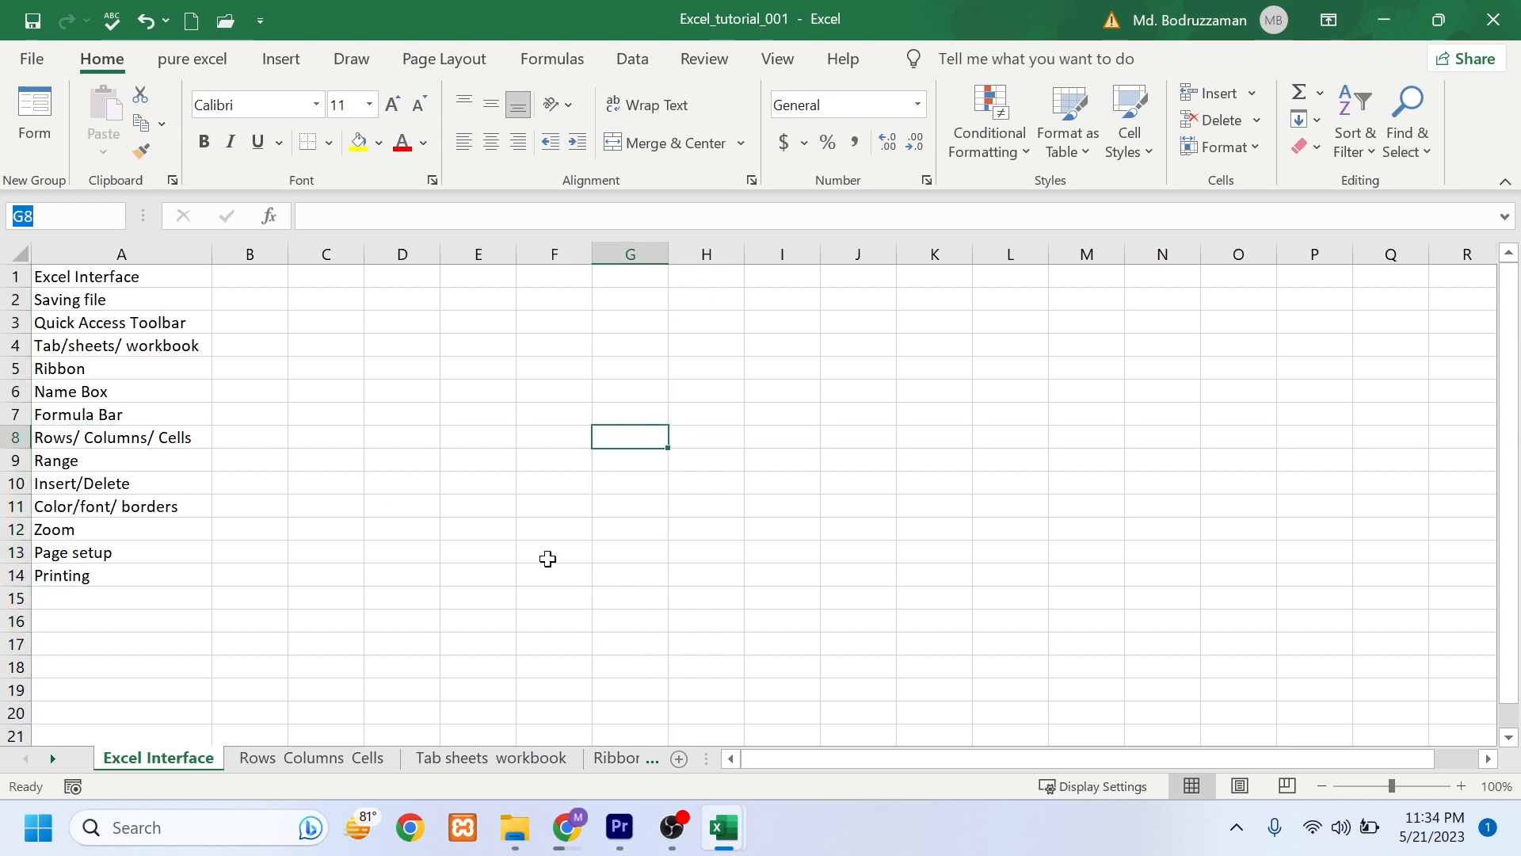
click(626, 548)
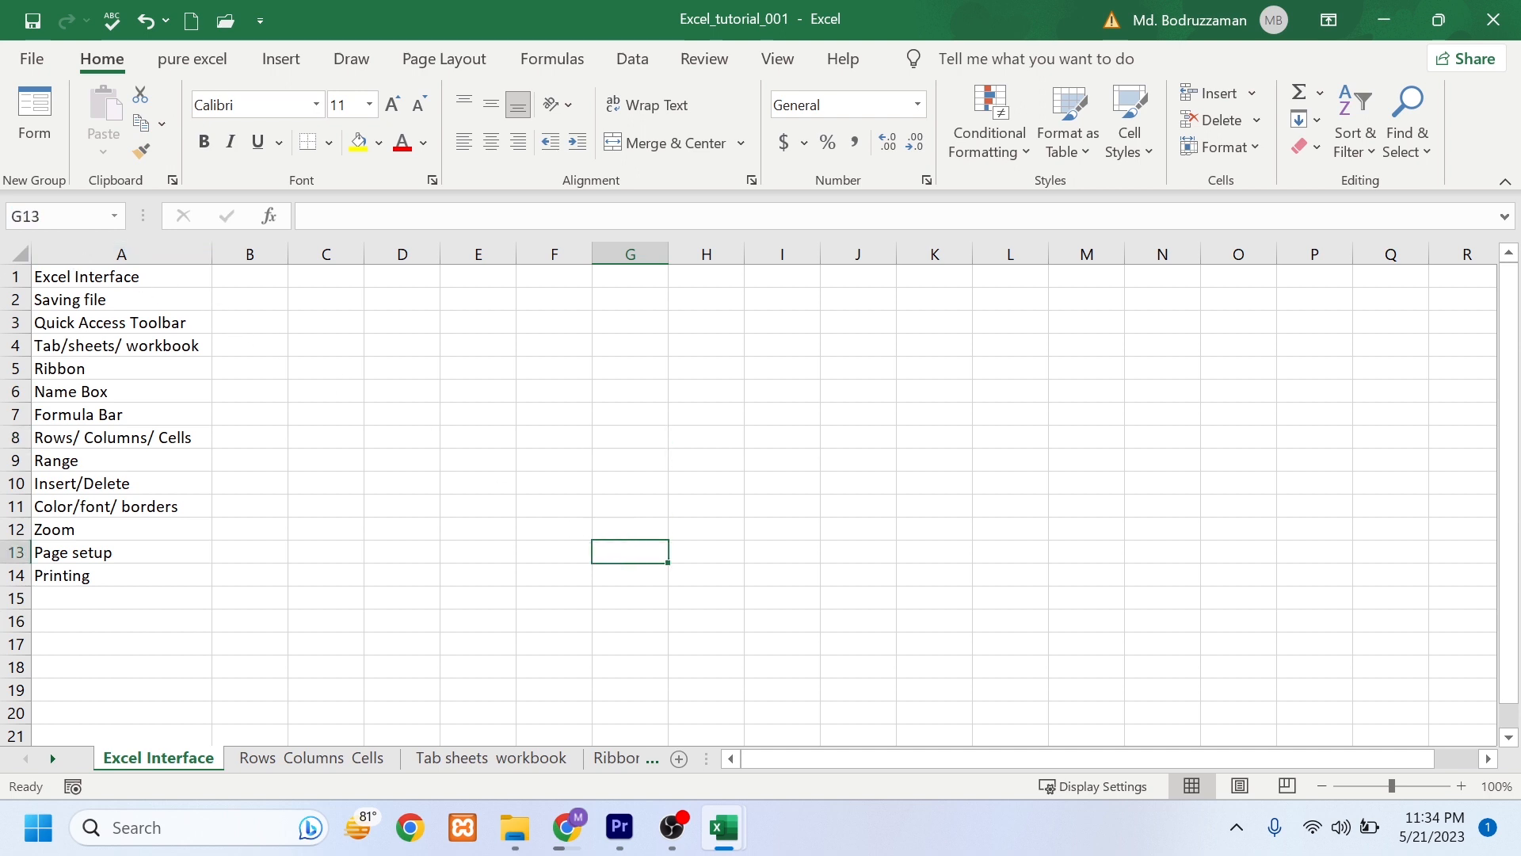
Step: Jump to cell G14 by its reference and fill it with yellow
click(47, 216)
text(g14)
key(Return)
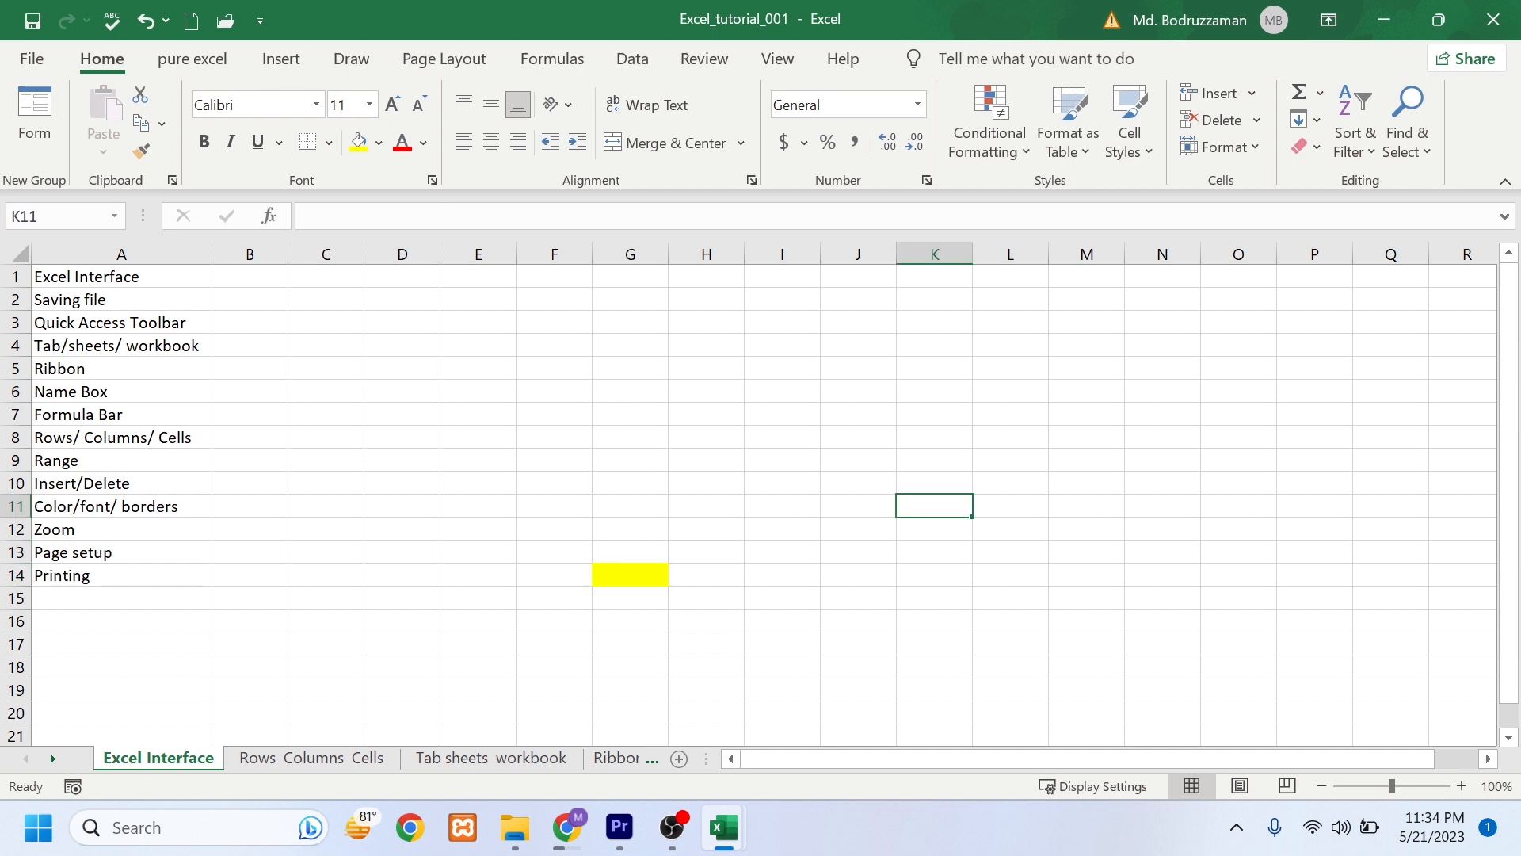
Step: Enlarge the formula bar, and enter a formula in cell B6 that references A6
key(F2)
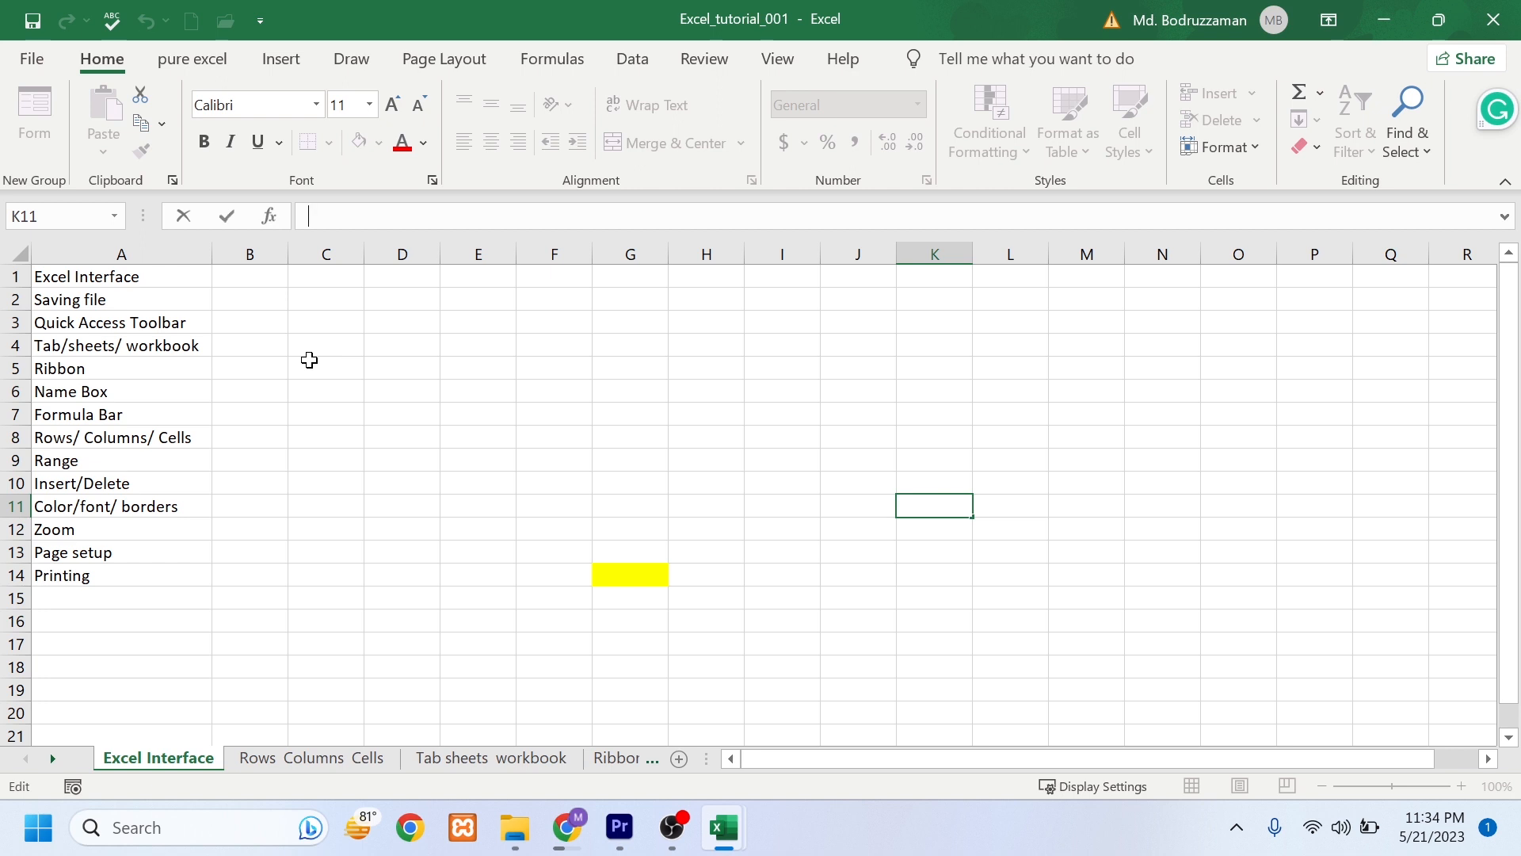
drag(398, 238, 412, 275)
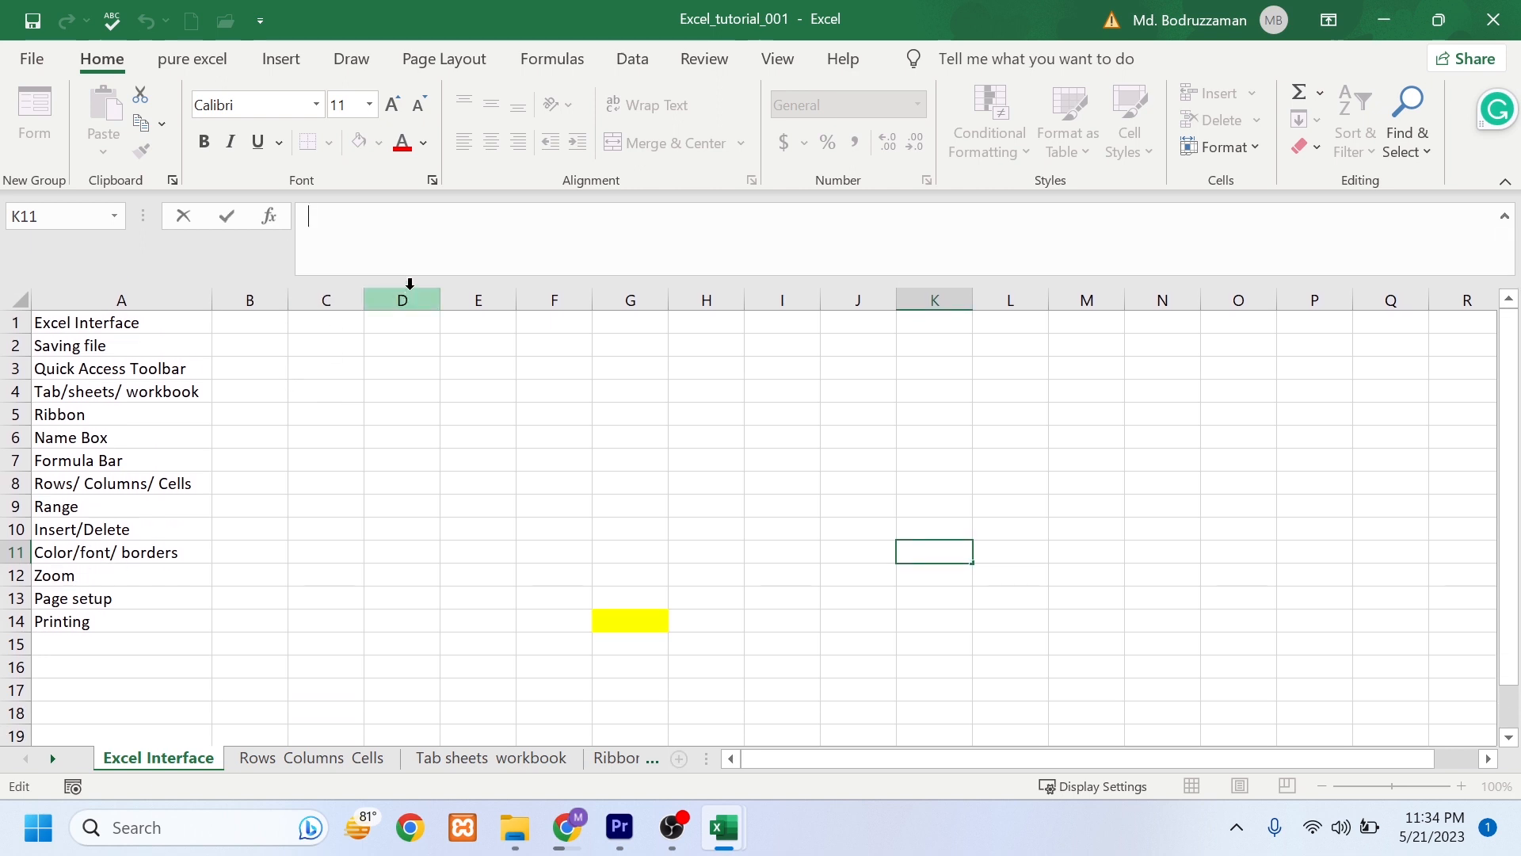
click(254, 431)
text(=)
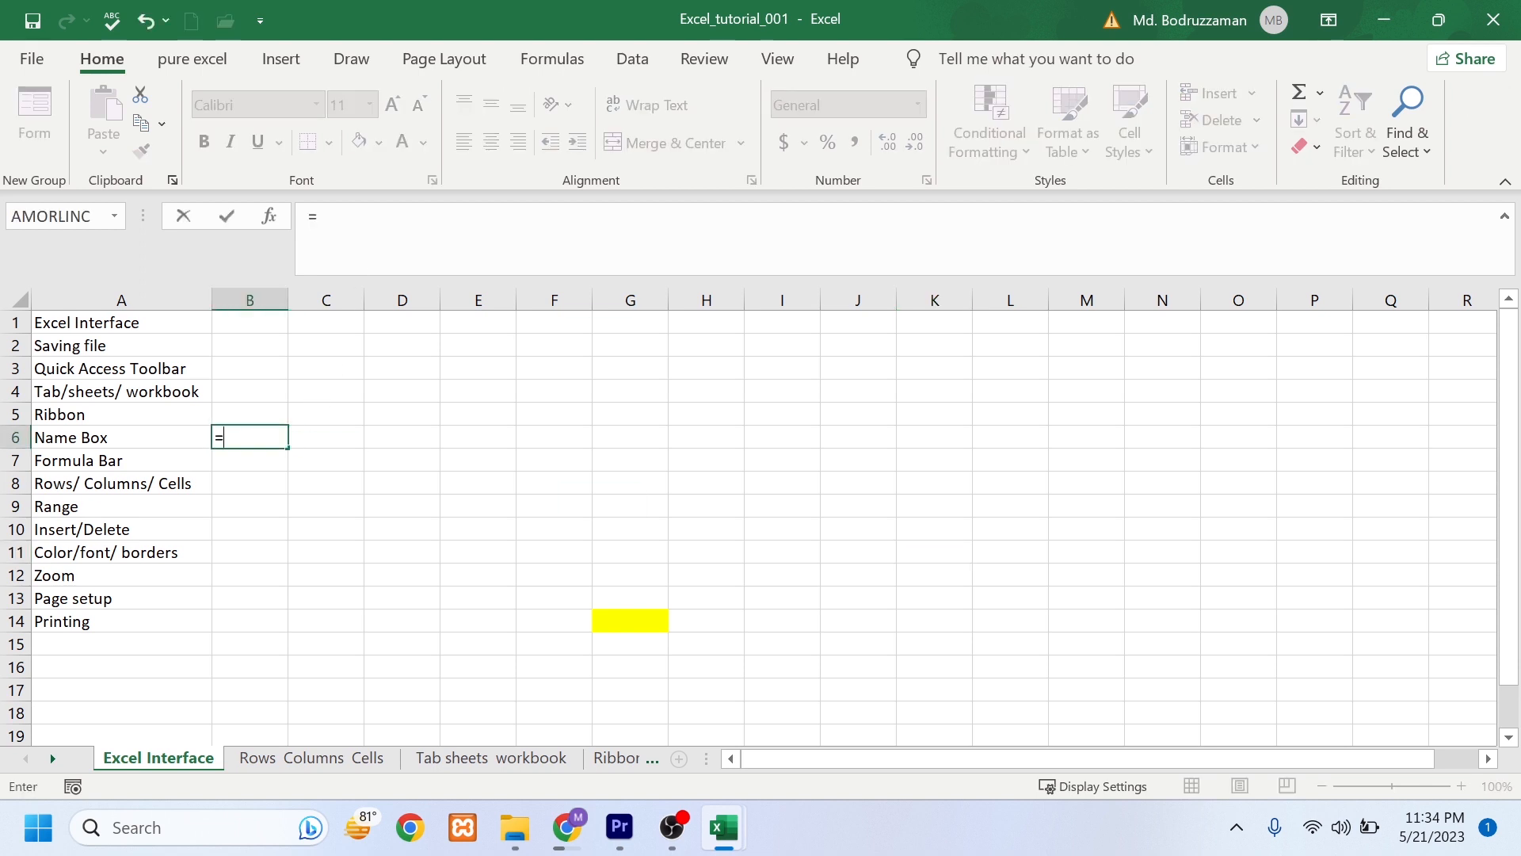
click(150, 437)
key(Return)
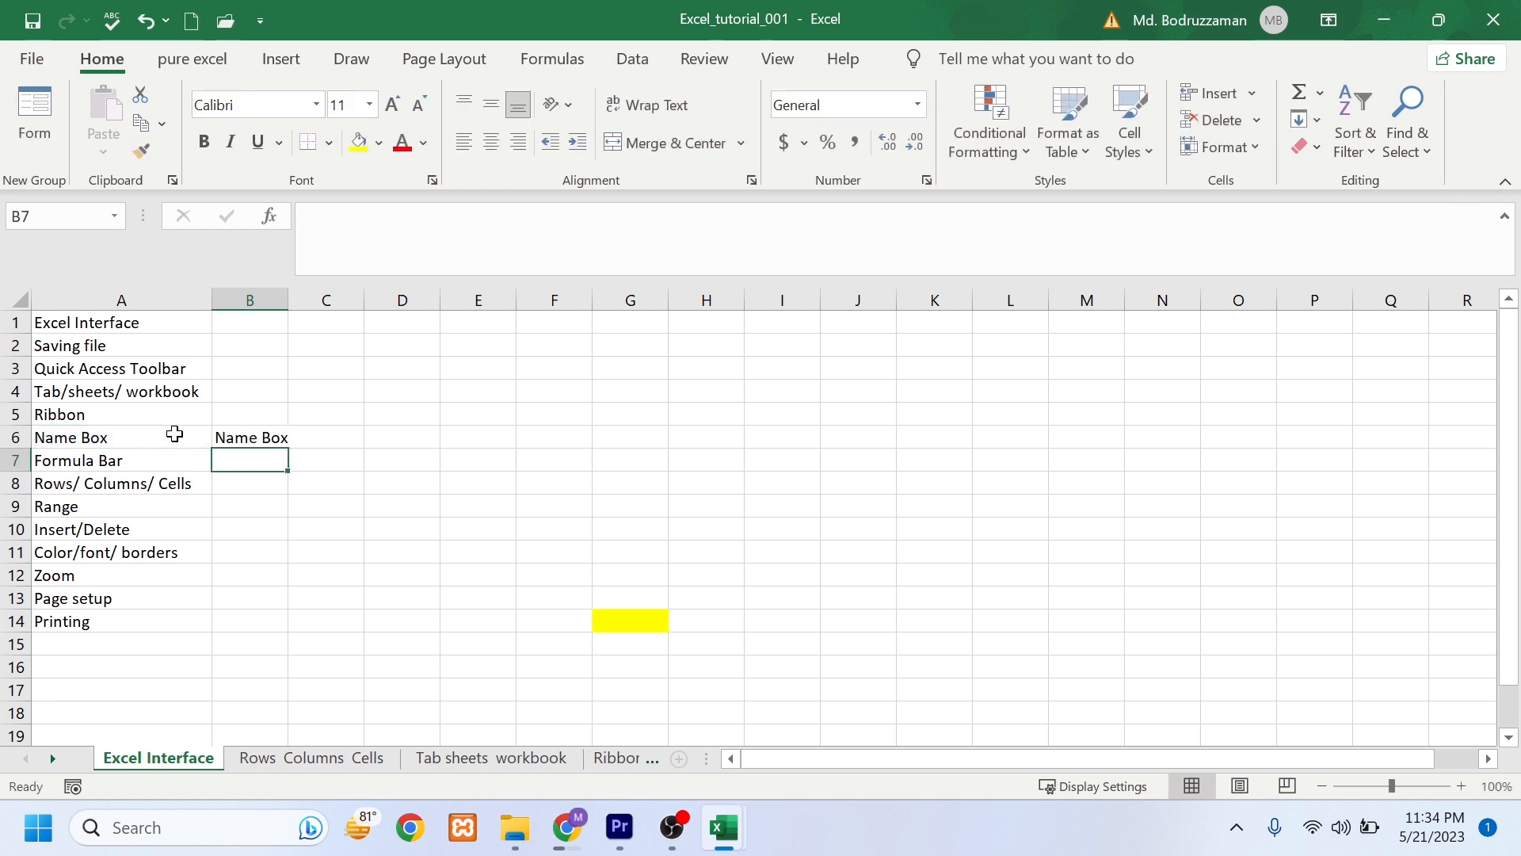
Step: Compare the contents of A6 and B6 in the formula bar, widen column B, and finish on cell B10
click(169, 438)
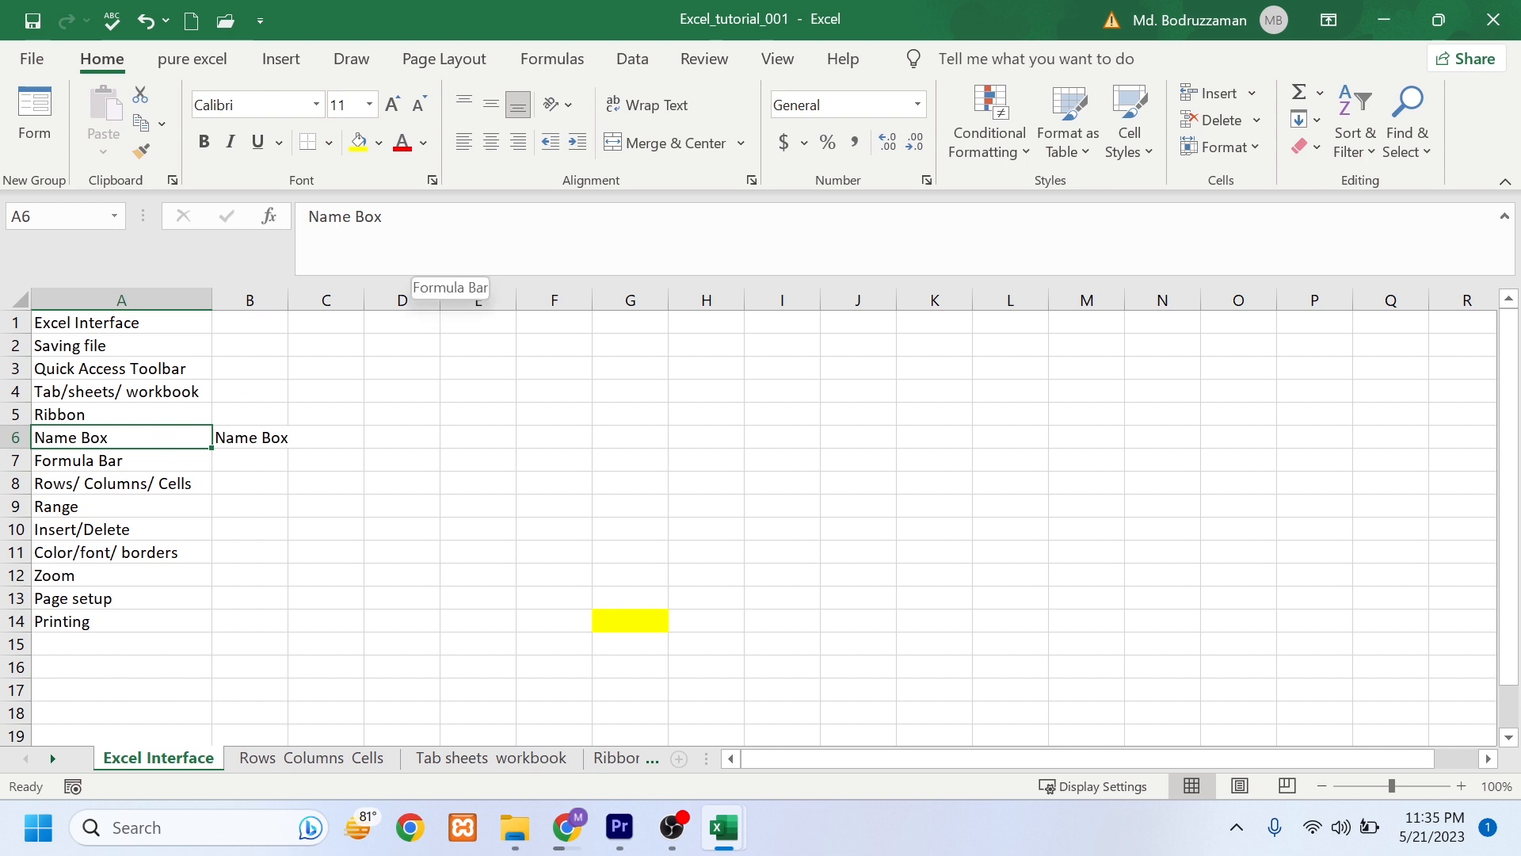
click(246, 440)
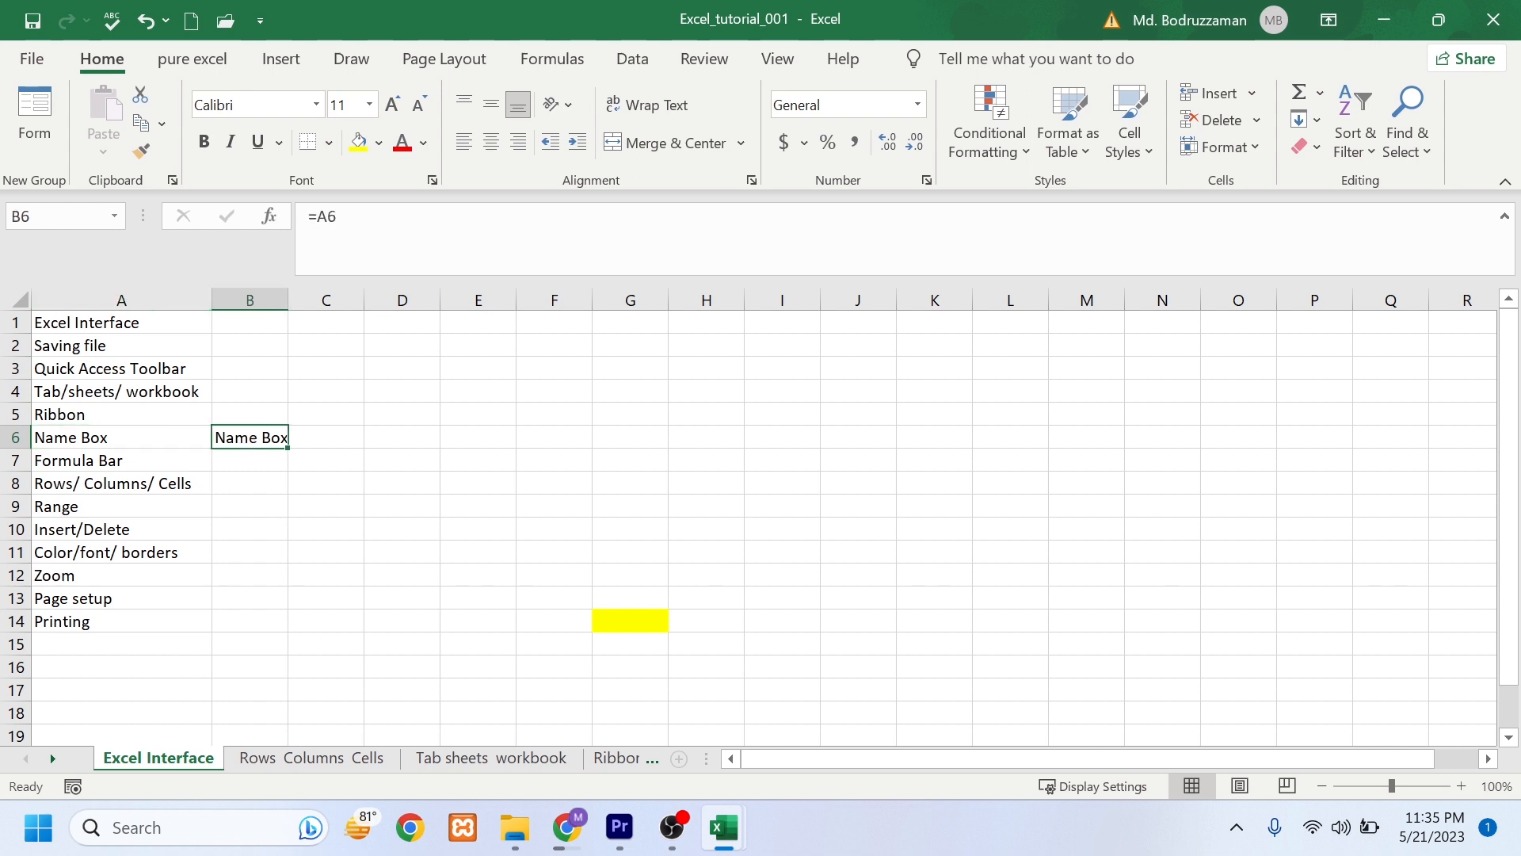
drag(297, 292, 342, 306)
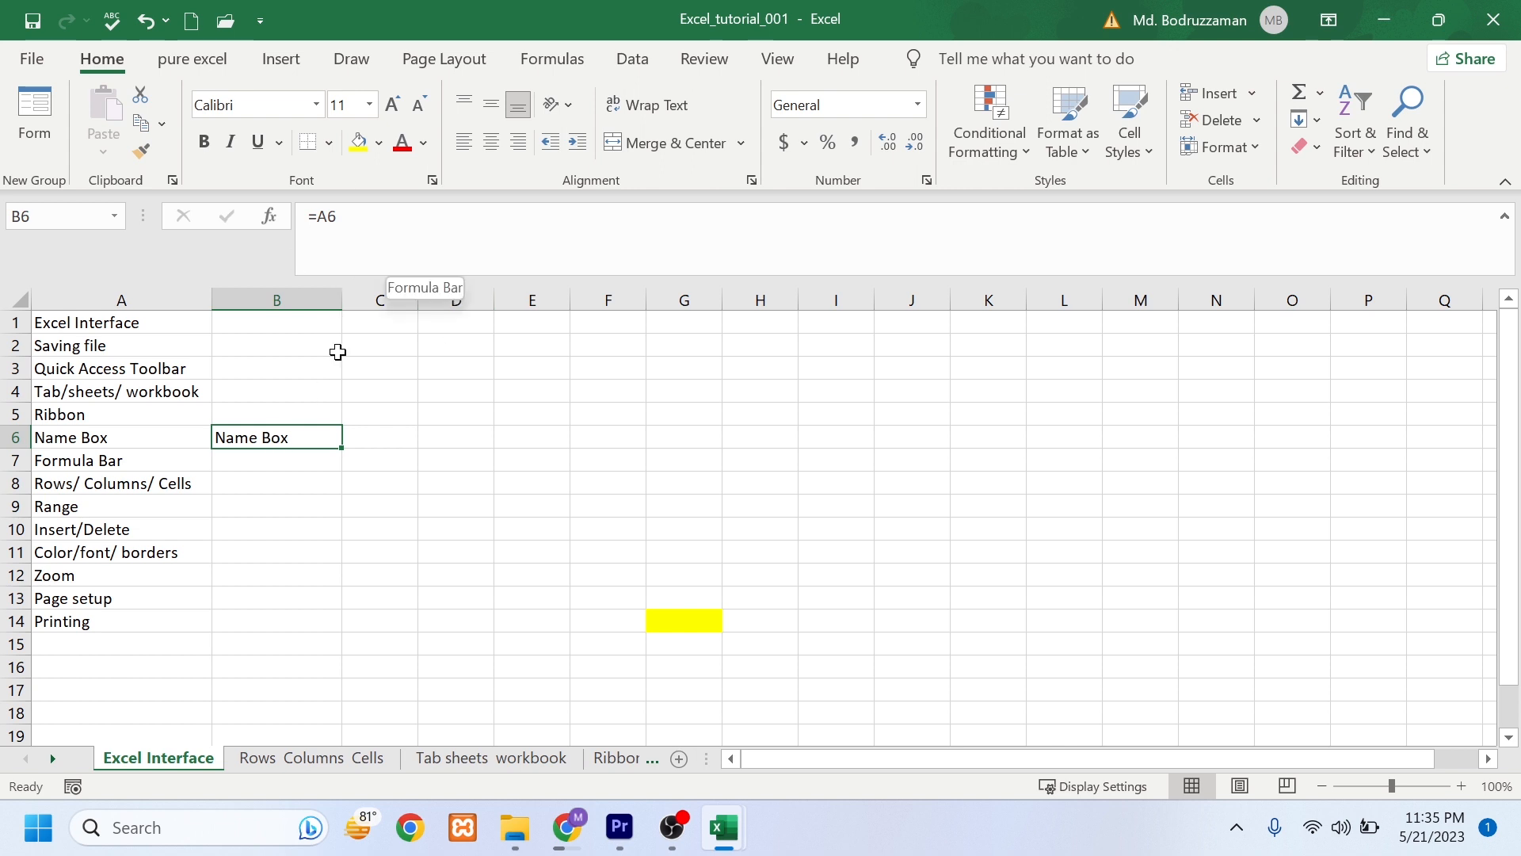
key(Down)
key(Down)
key(Down)
key(Down)
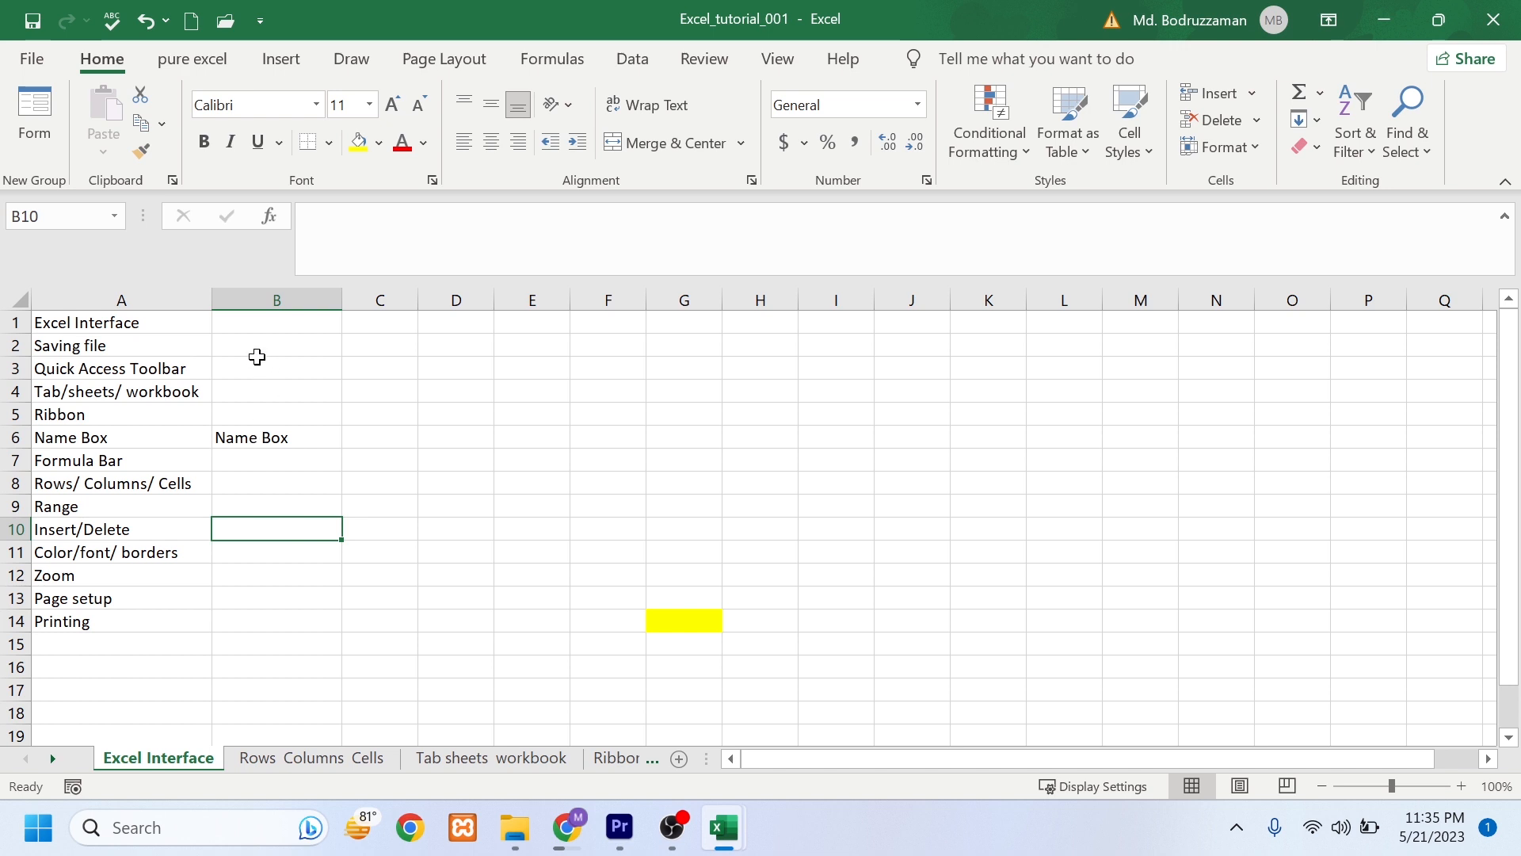
Step: Insert two blank columns between column A and the column holding the linked Name Box text
right_click(249, 301)
right_click(233, 303)
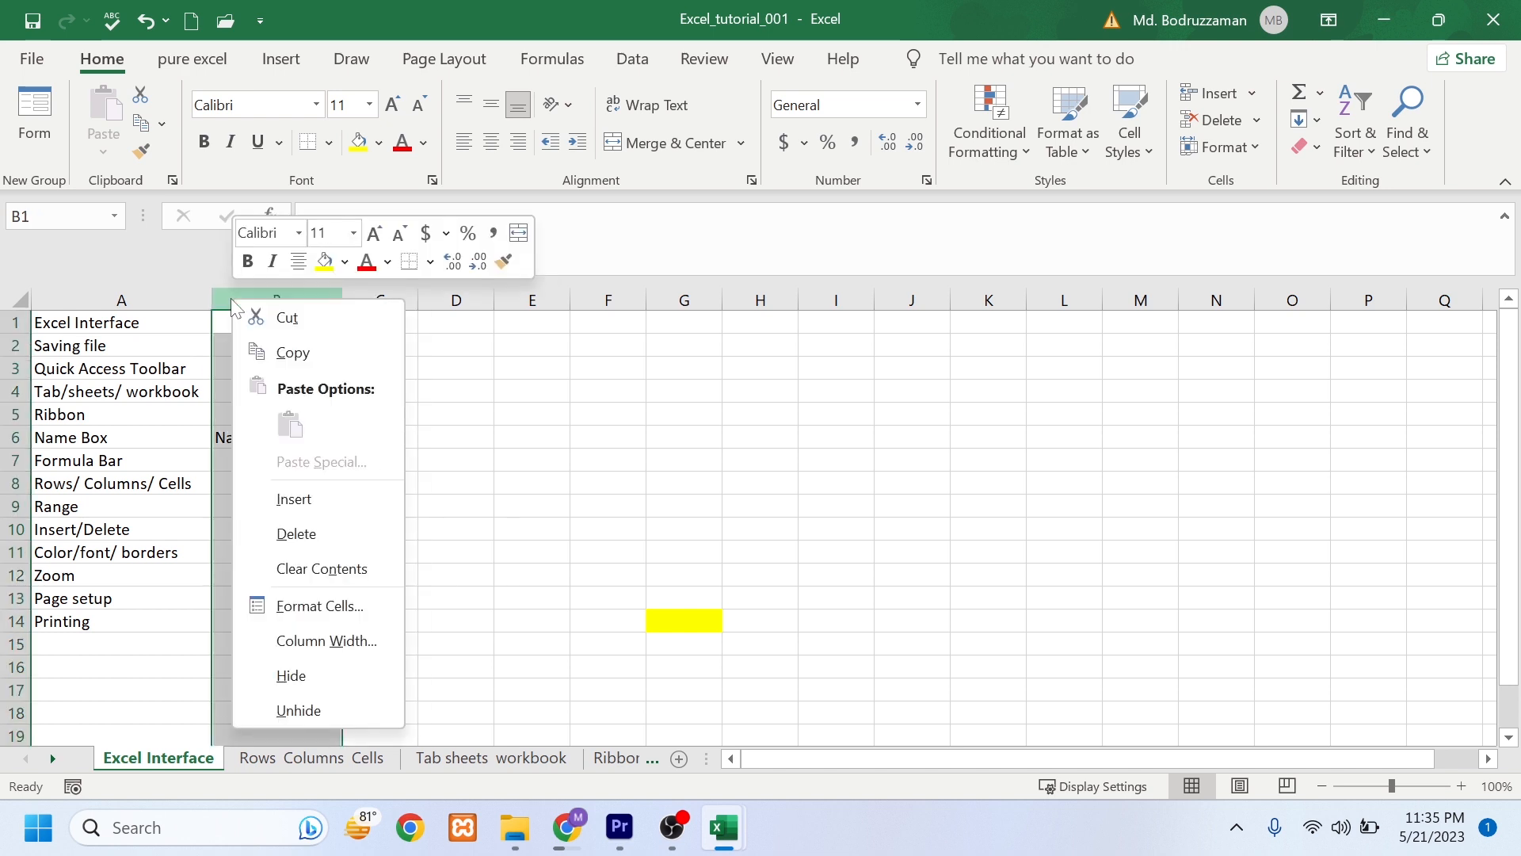
click(293, 500)
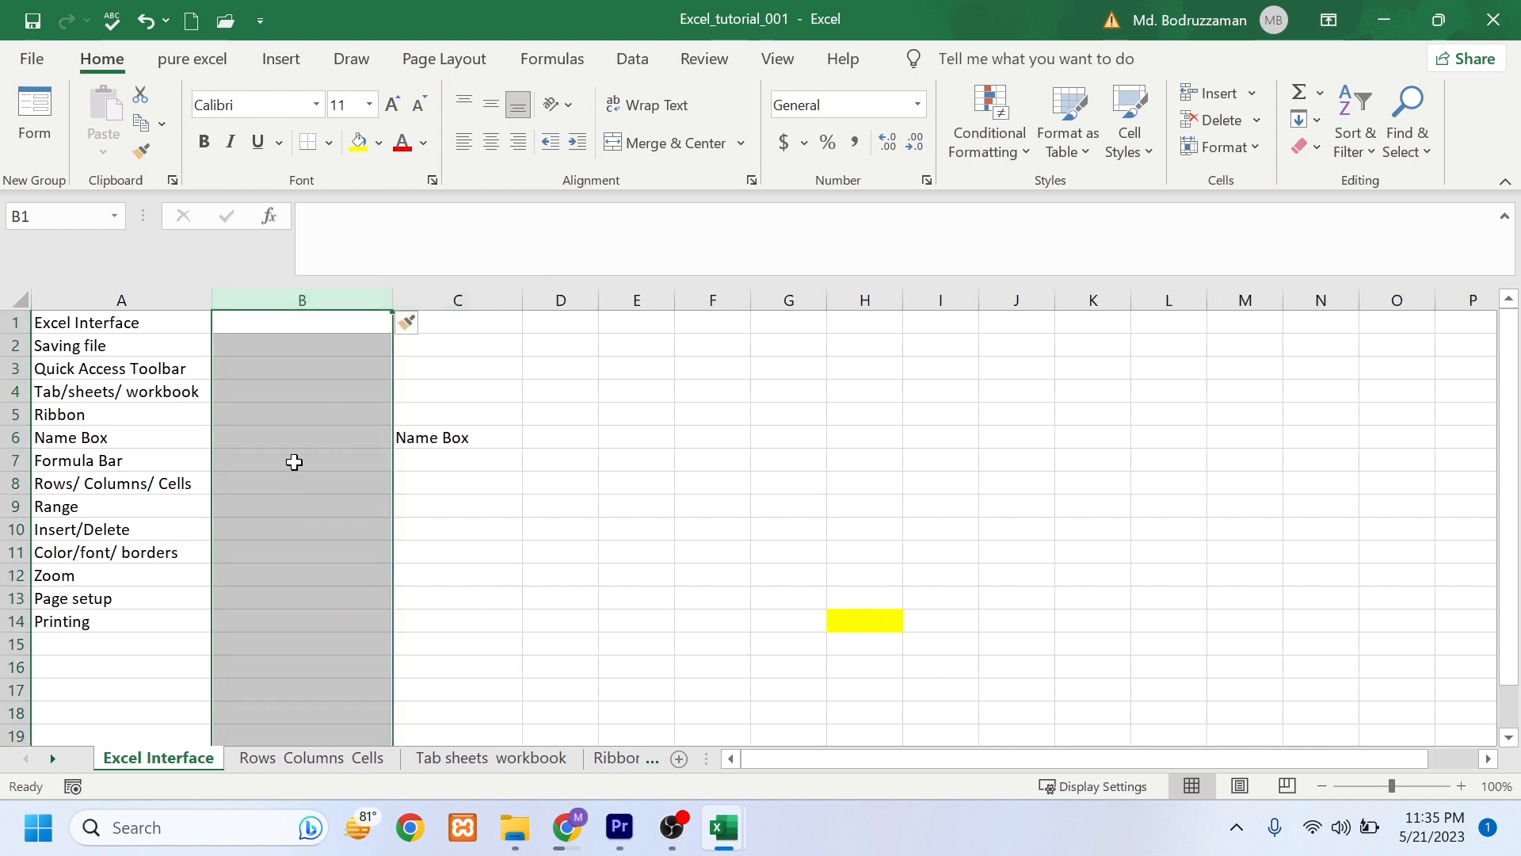
right_click(313, 303)
click(299, 310)
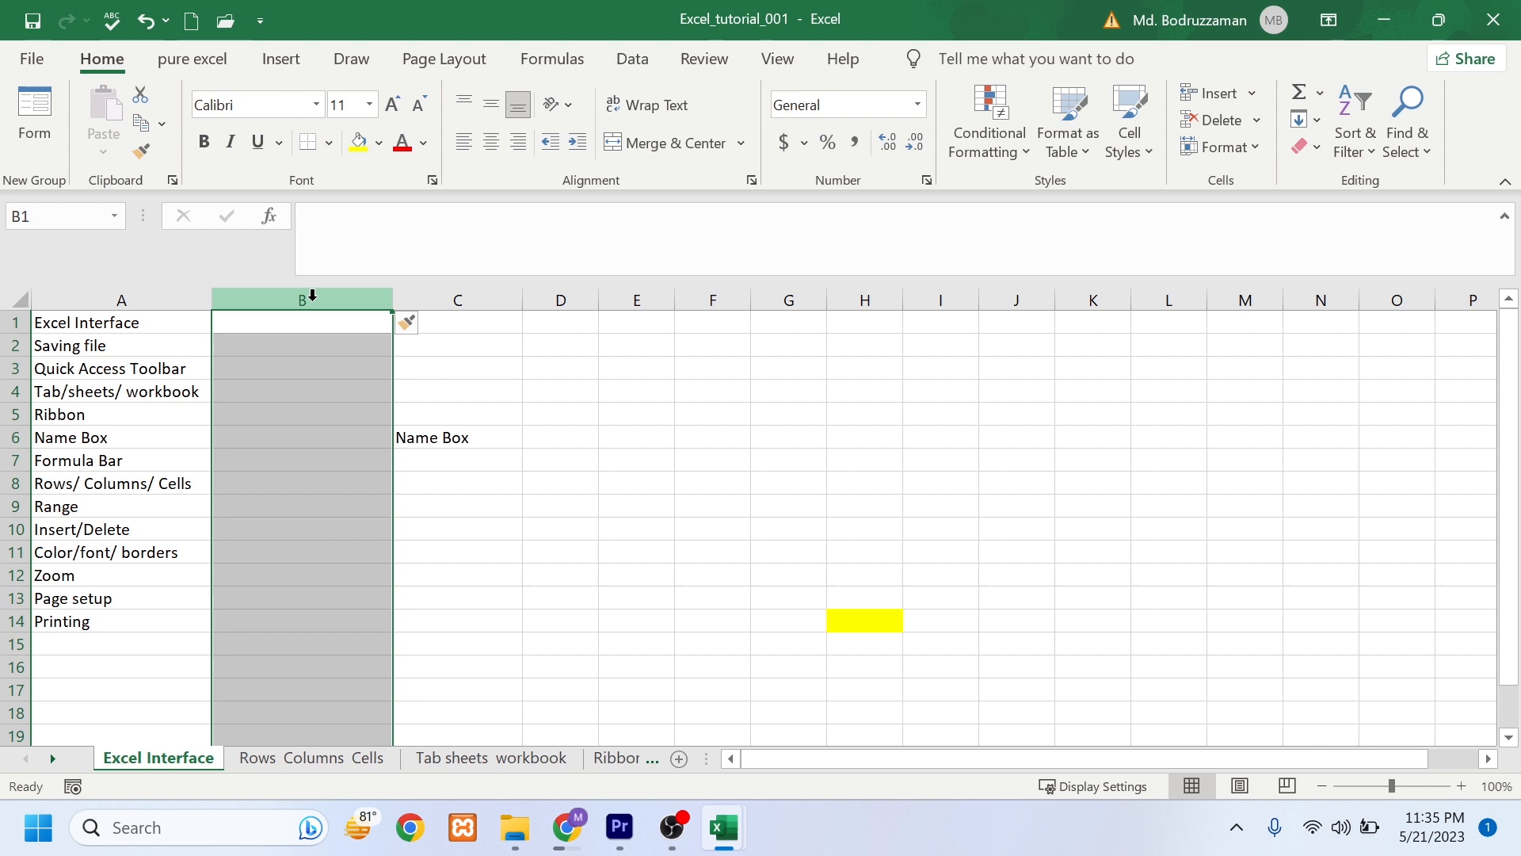
key(ctrl+plus)
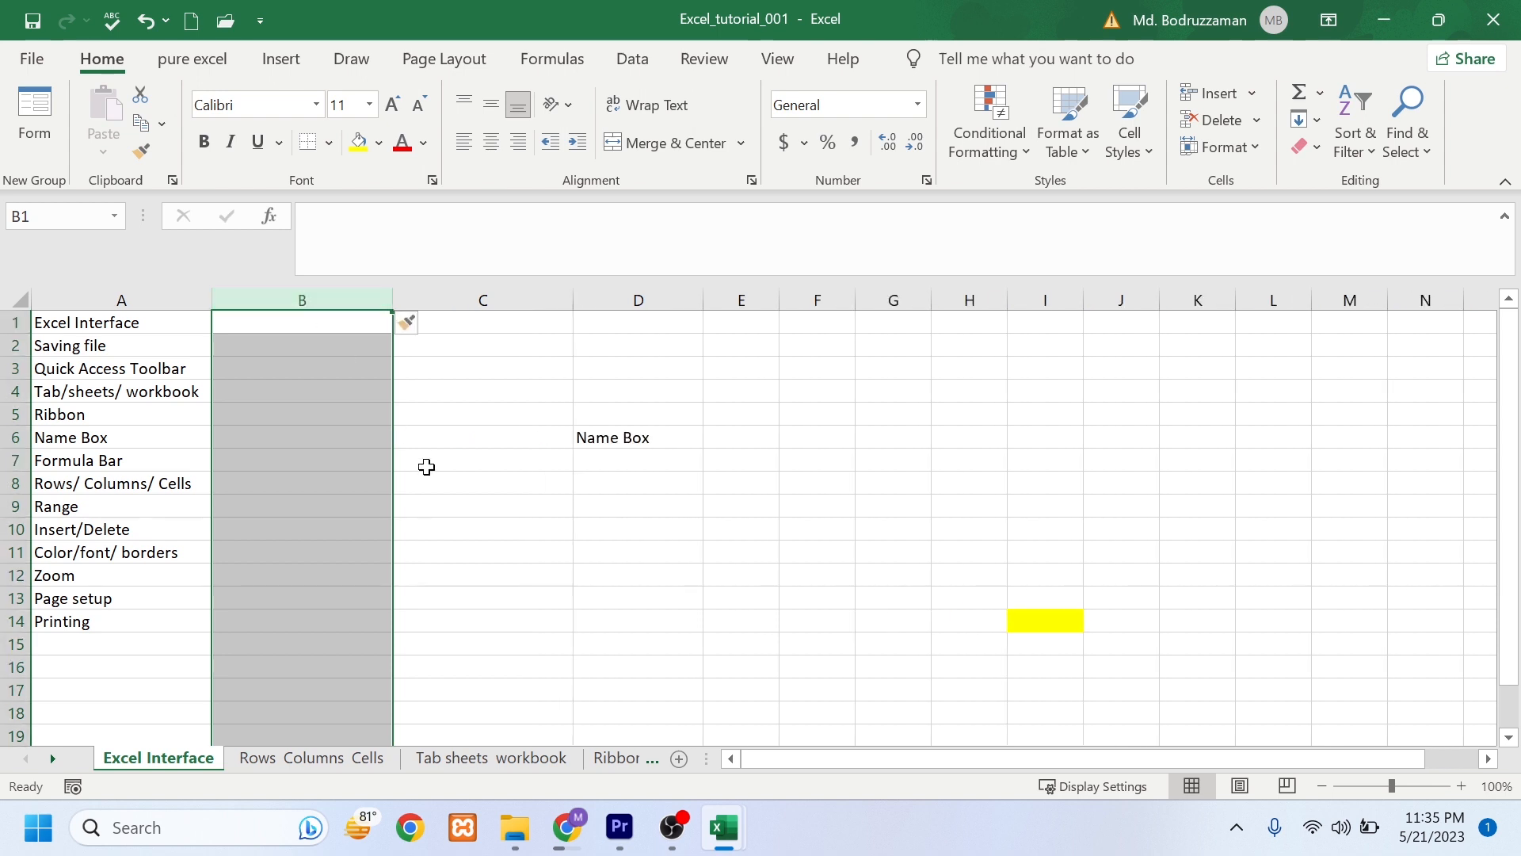
Step: Insert a blank row above the Name Box row
right_click(26, 439)
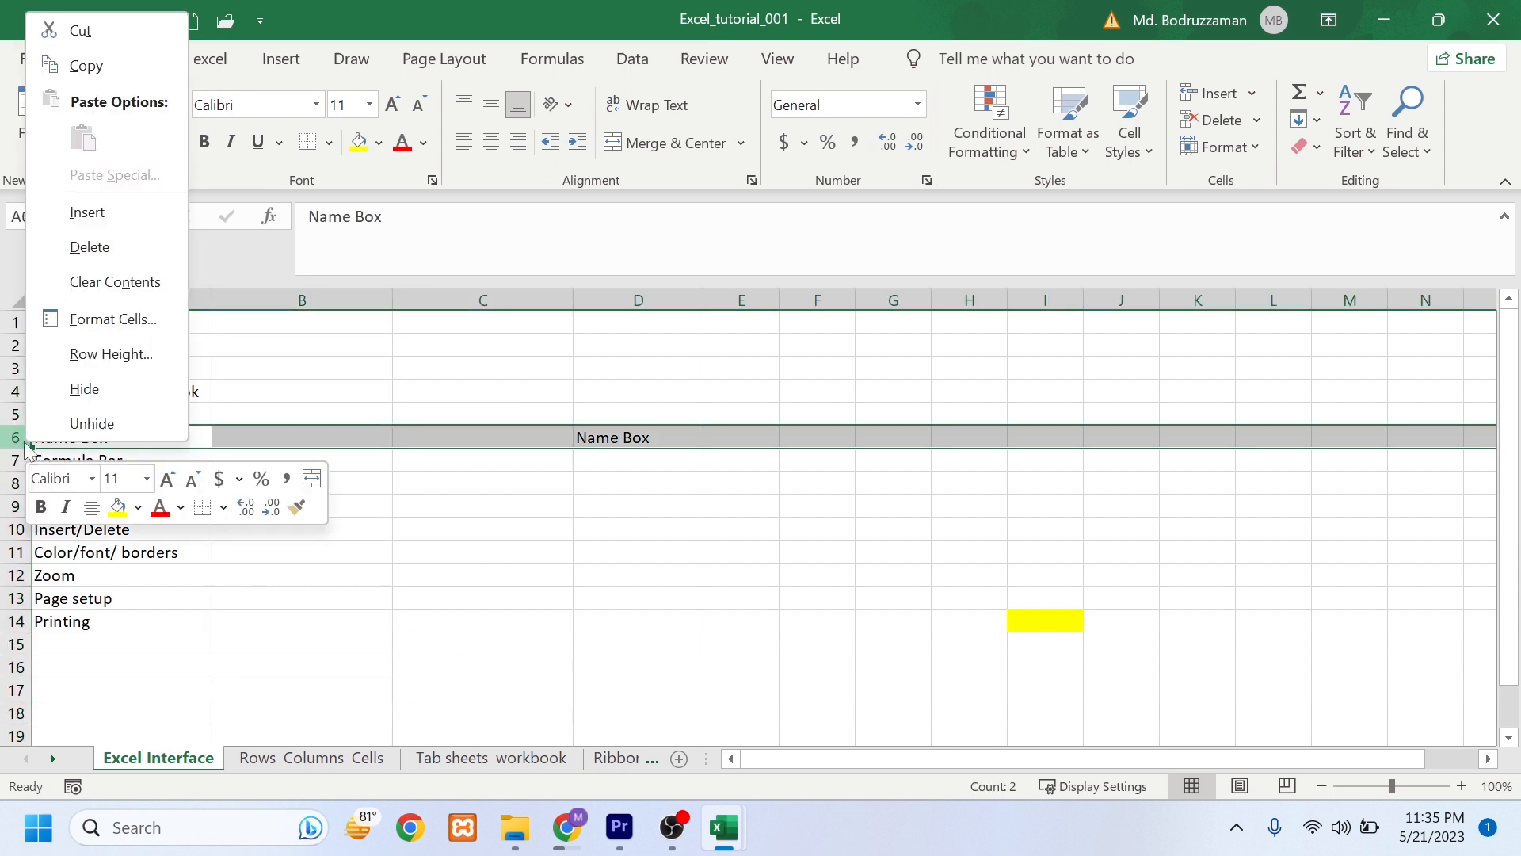
click(87, 213)
click(346, 552)
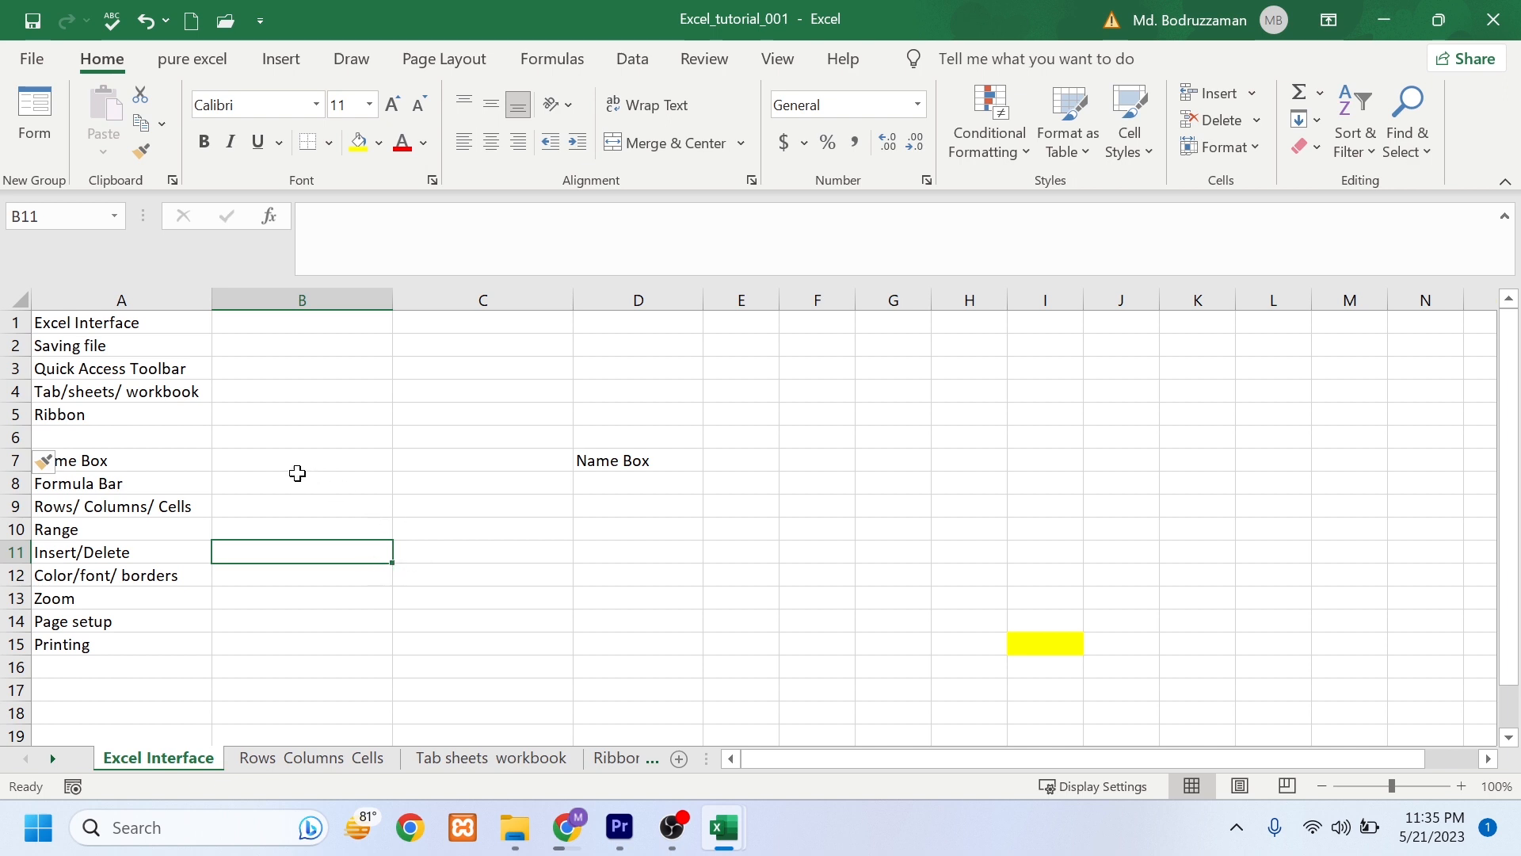
Step: Delete the blank row 6
click(18, 438)
right_click(18, 438)
click(79, 237)
Step: Fill the Excel Interface heading in A1 with yellow, and change the fill to light blue
click(159, 328)
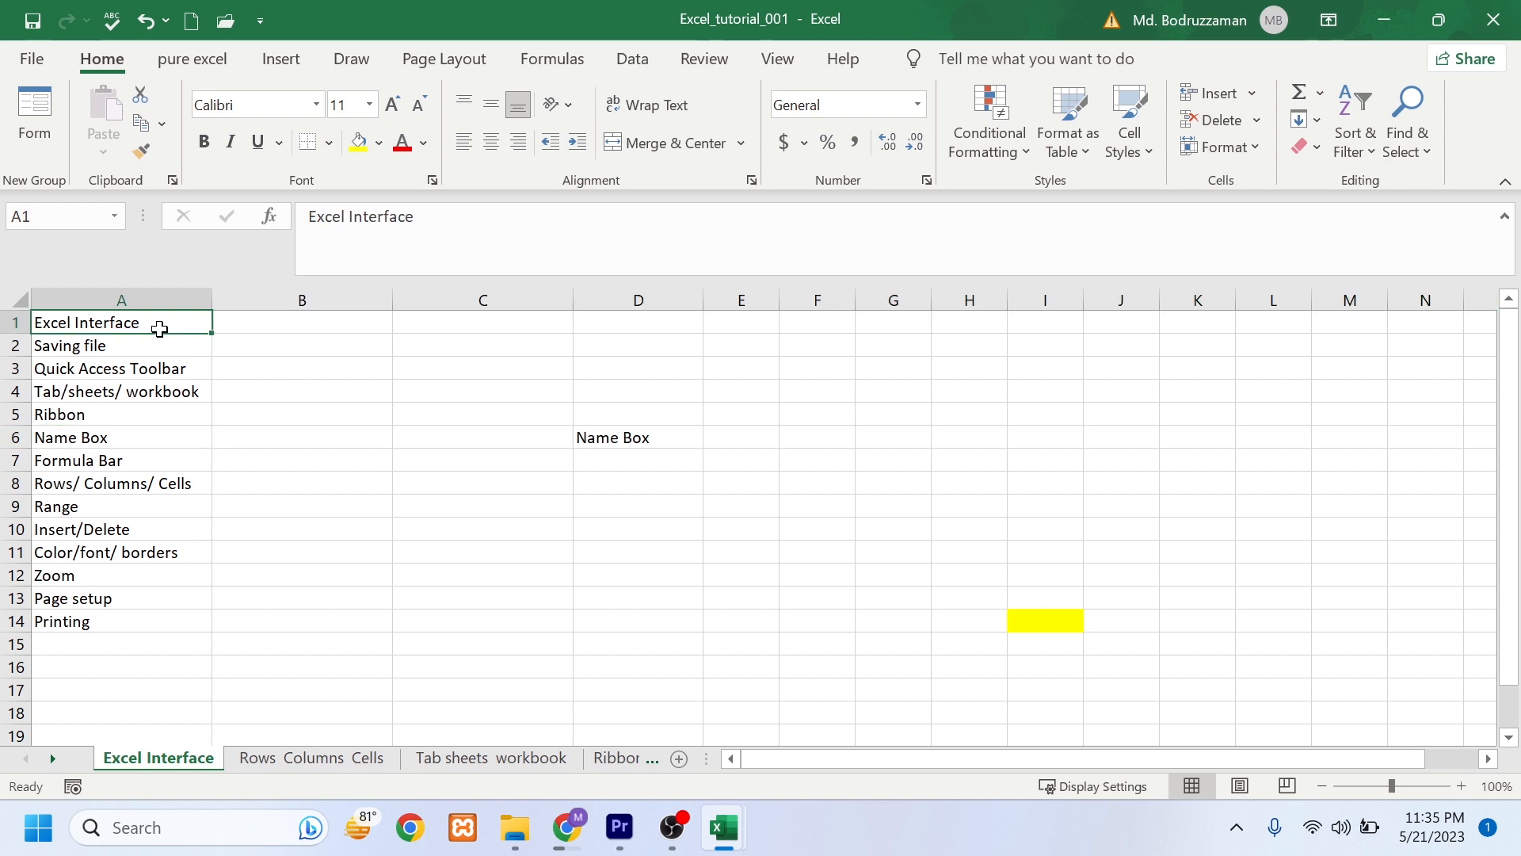
click(359, 142)
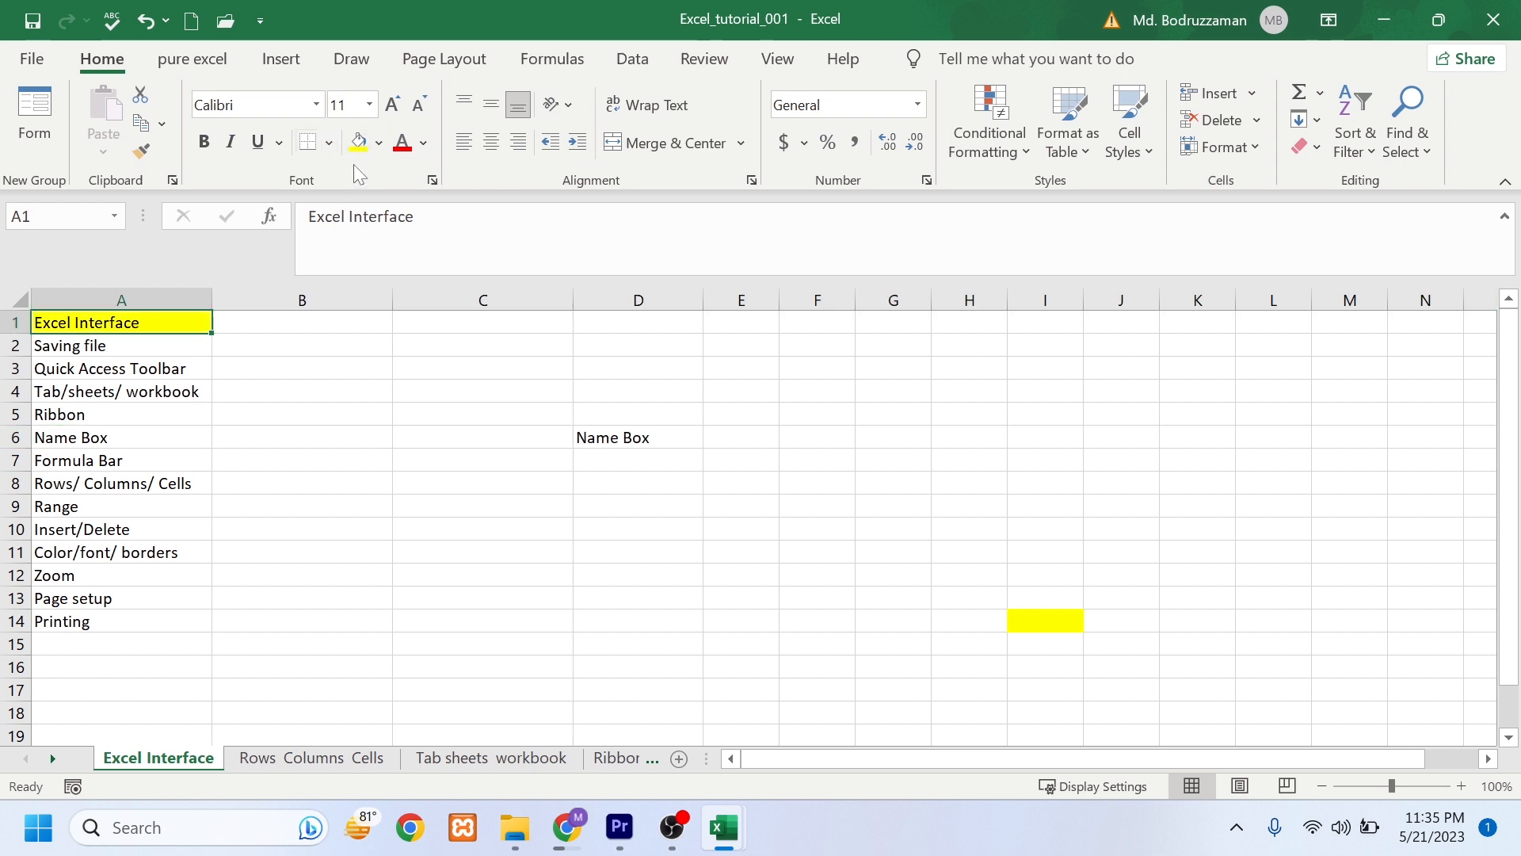
click(378, 143)
click(407, 404)
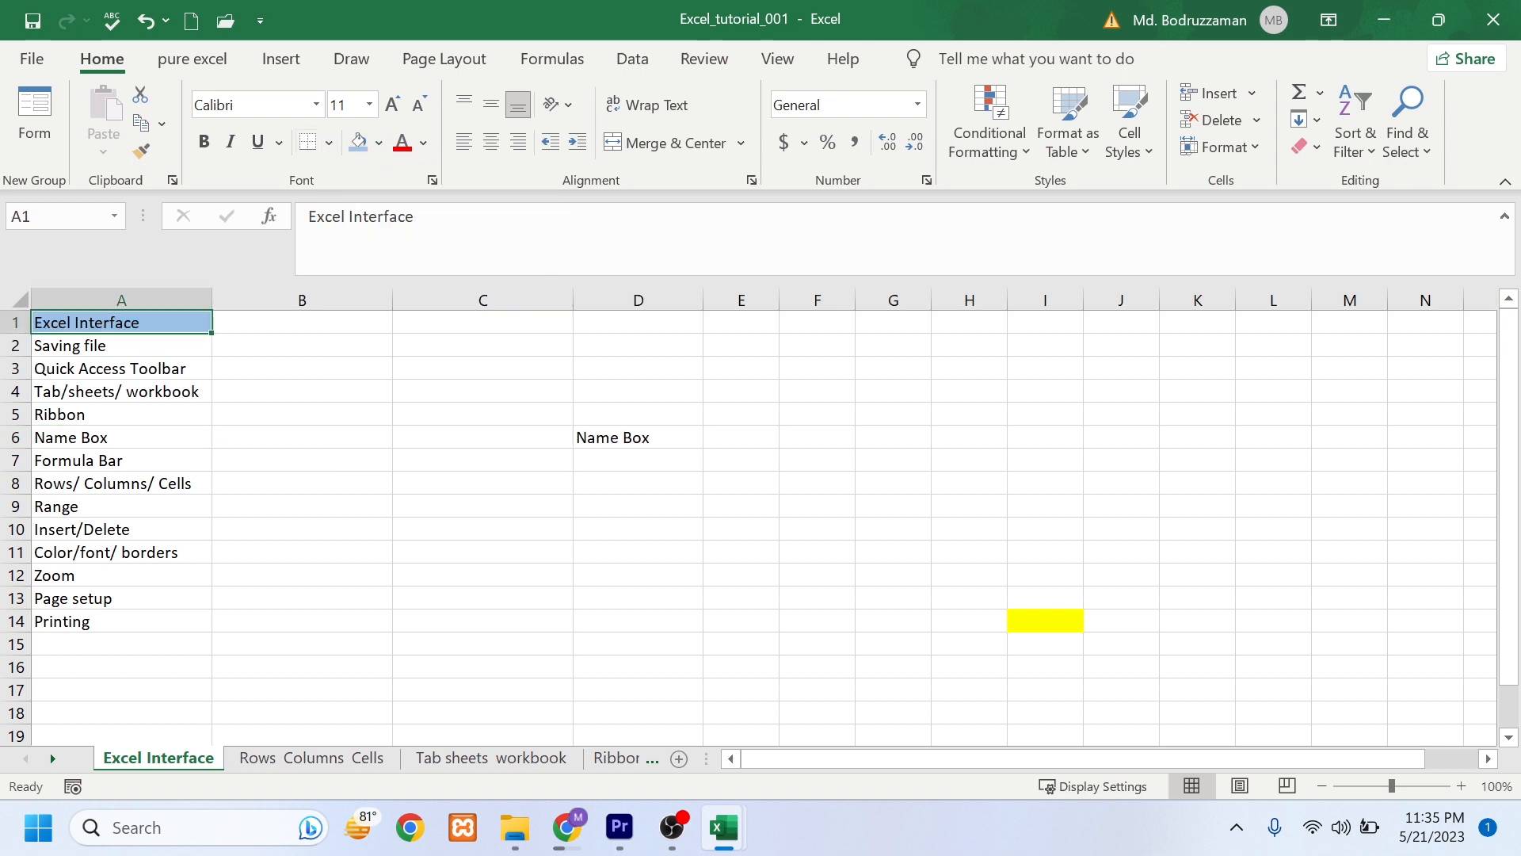
Step: Make the heading text in A1 purple and bold
click(424, 143)
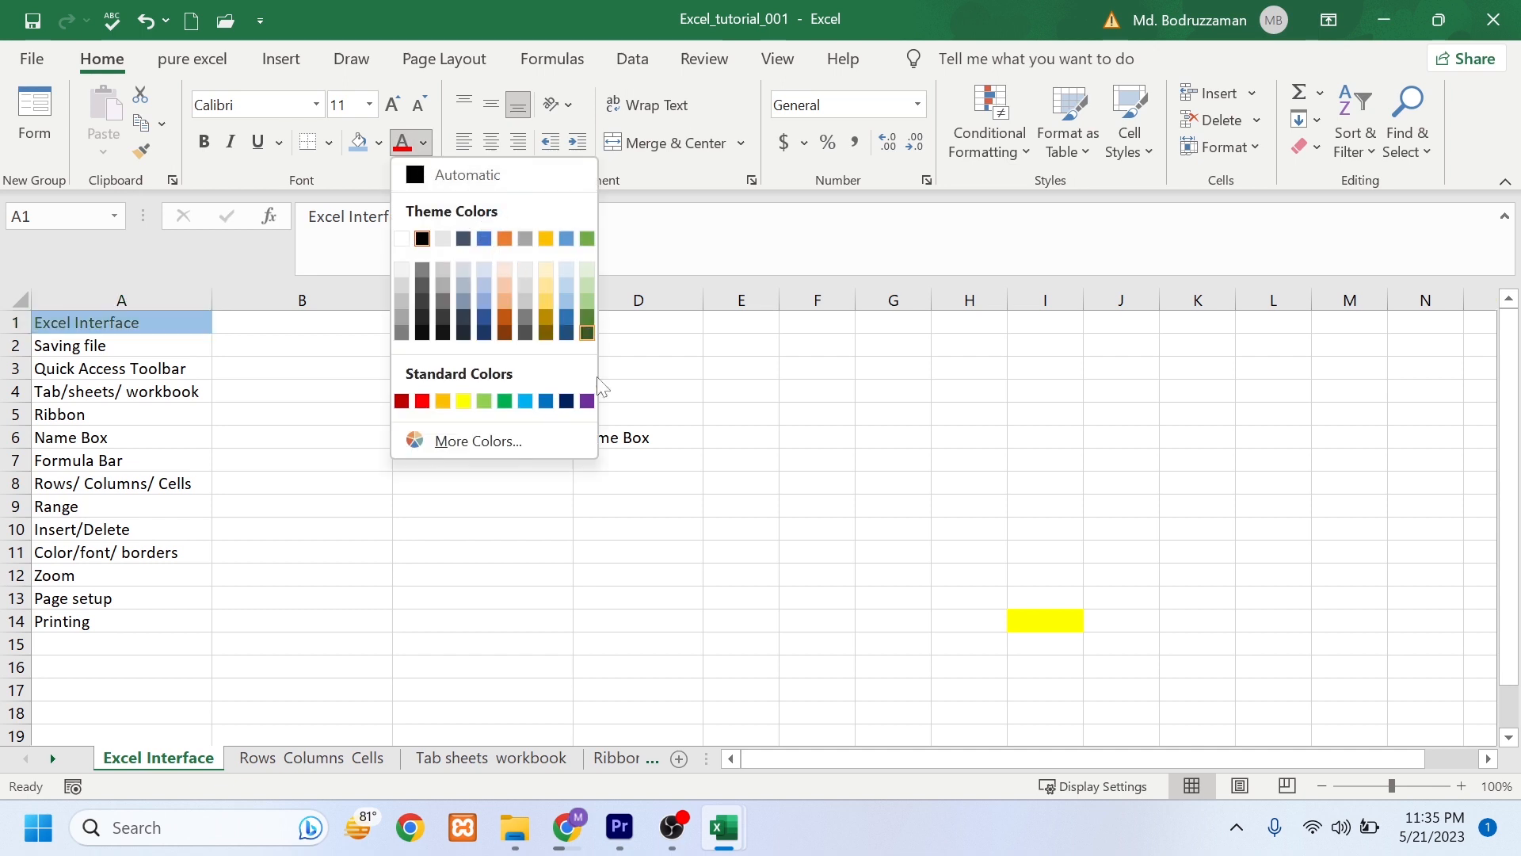
click(587, 402)
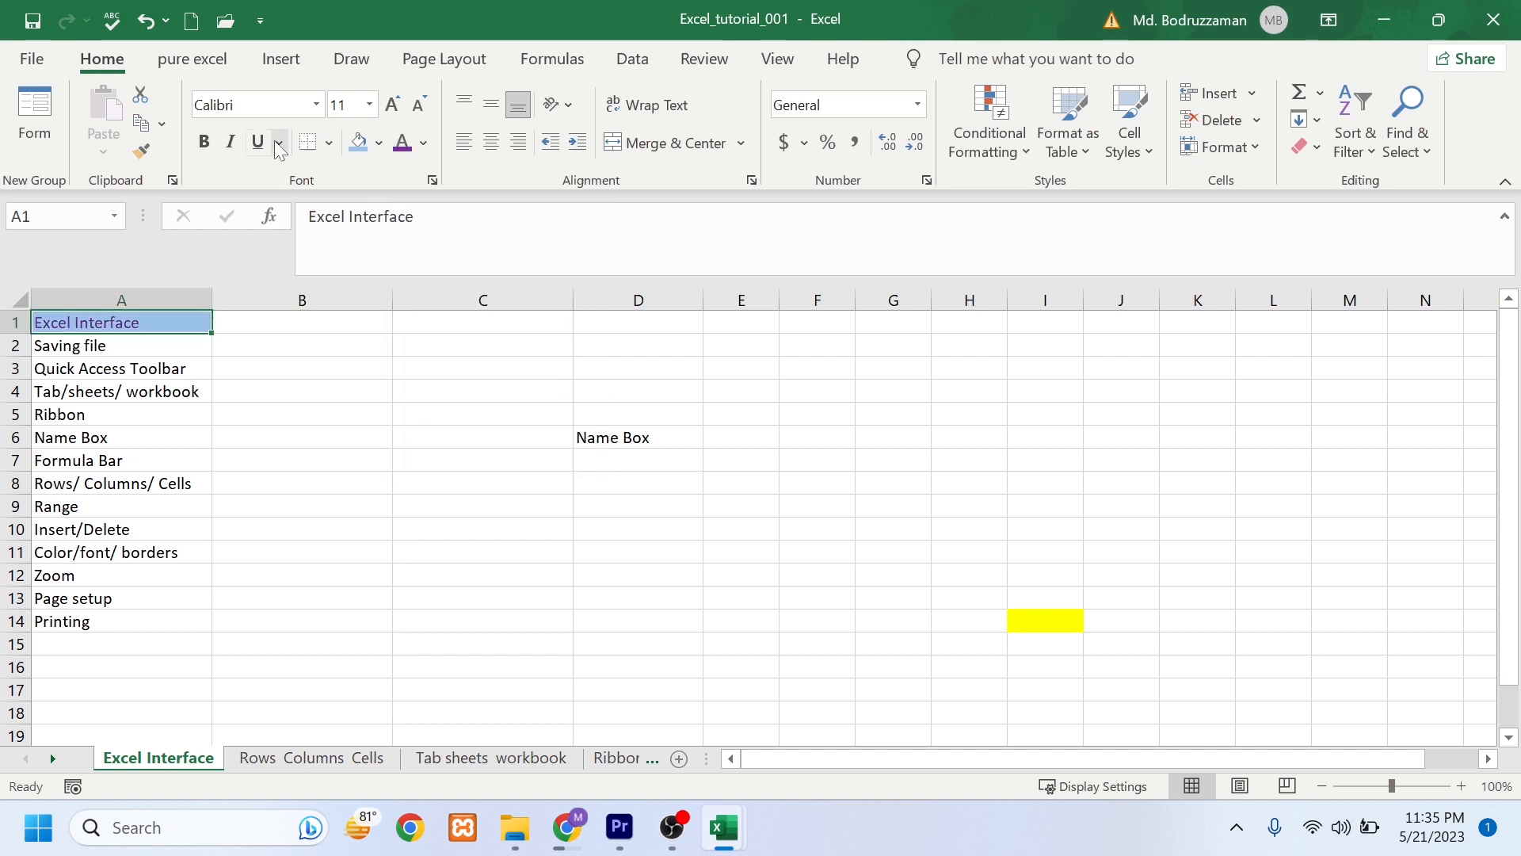
click(208, 144)
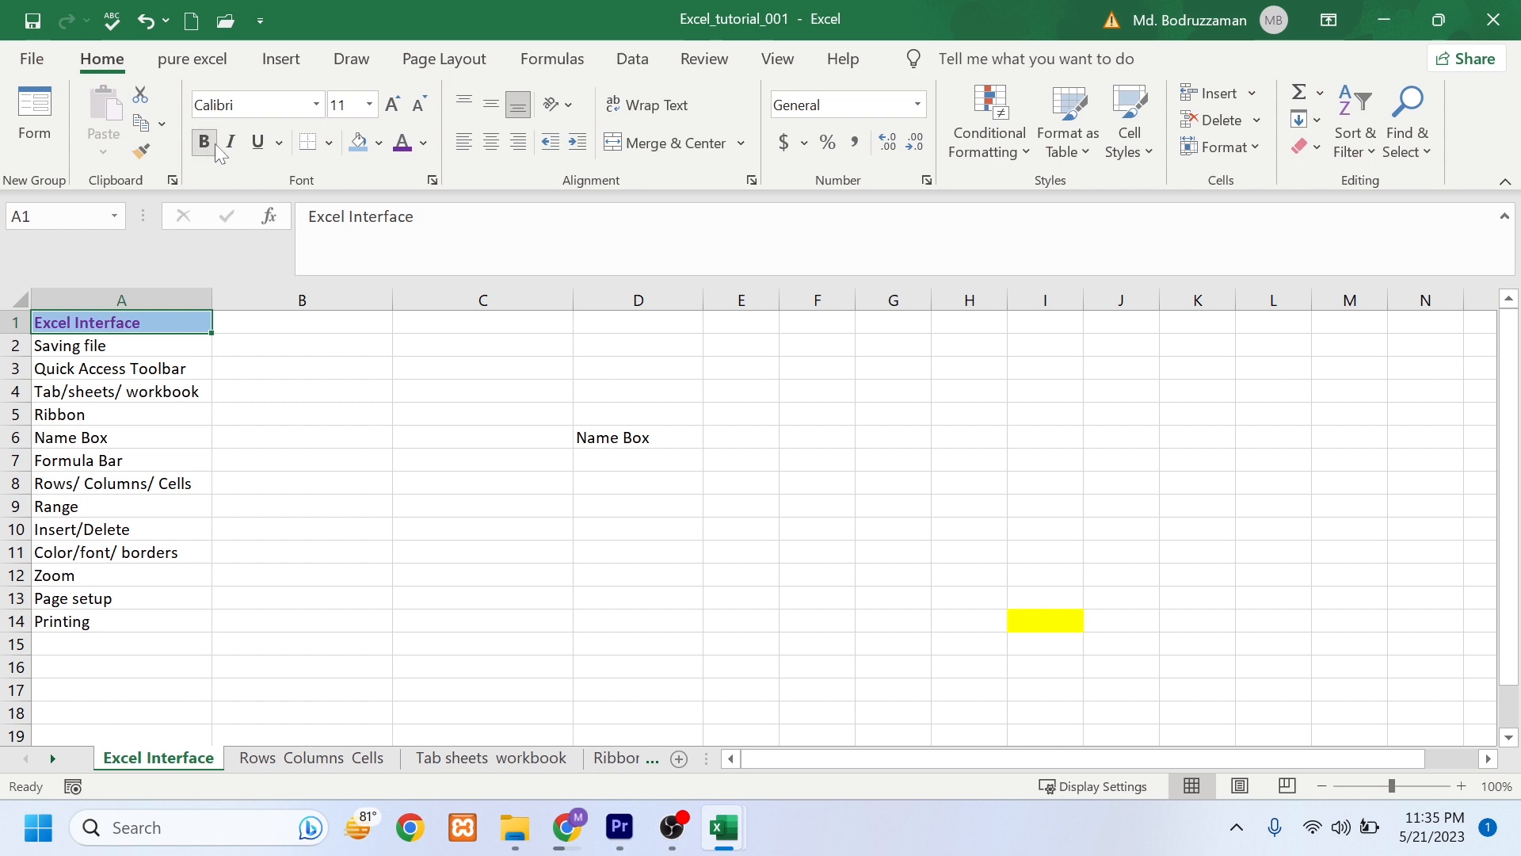
Step: Set the A1 heading to Arial Black at size 14, and widen column A to fit it
click(316, 105)
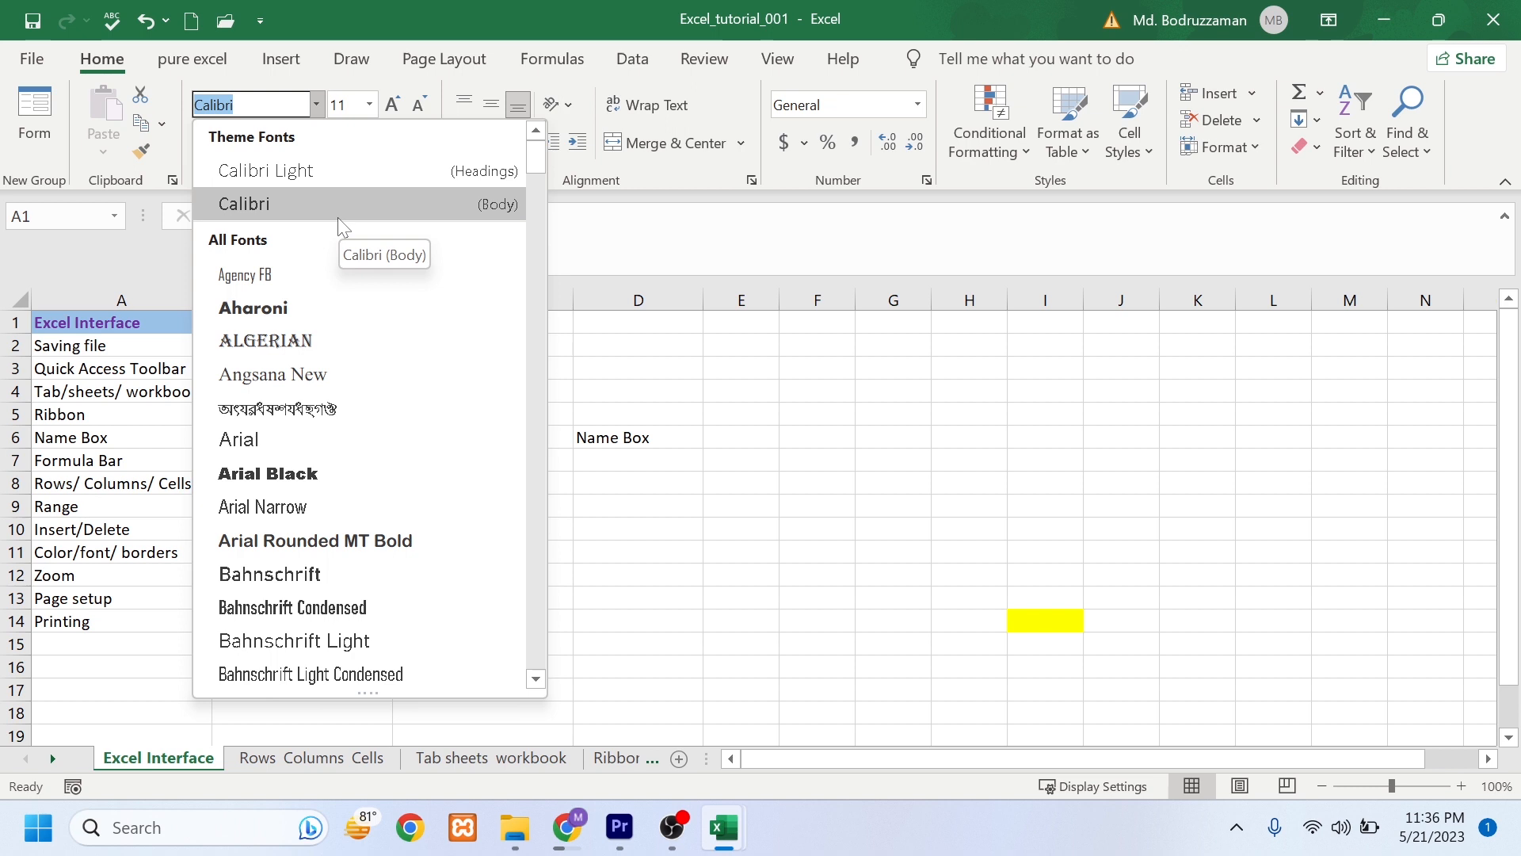
mouse_move(536, 173)
mouse_down()
mouse_move(529, 293)
mouse_move(524, 170)
mouse_up()
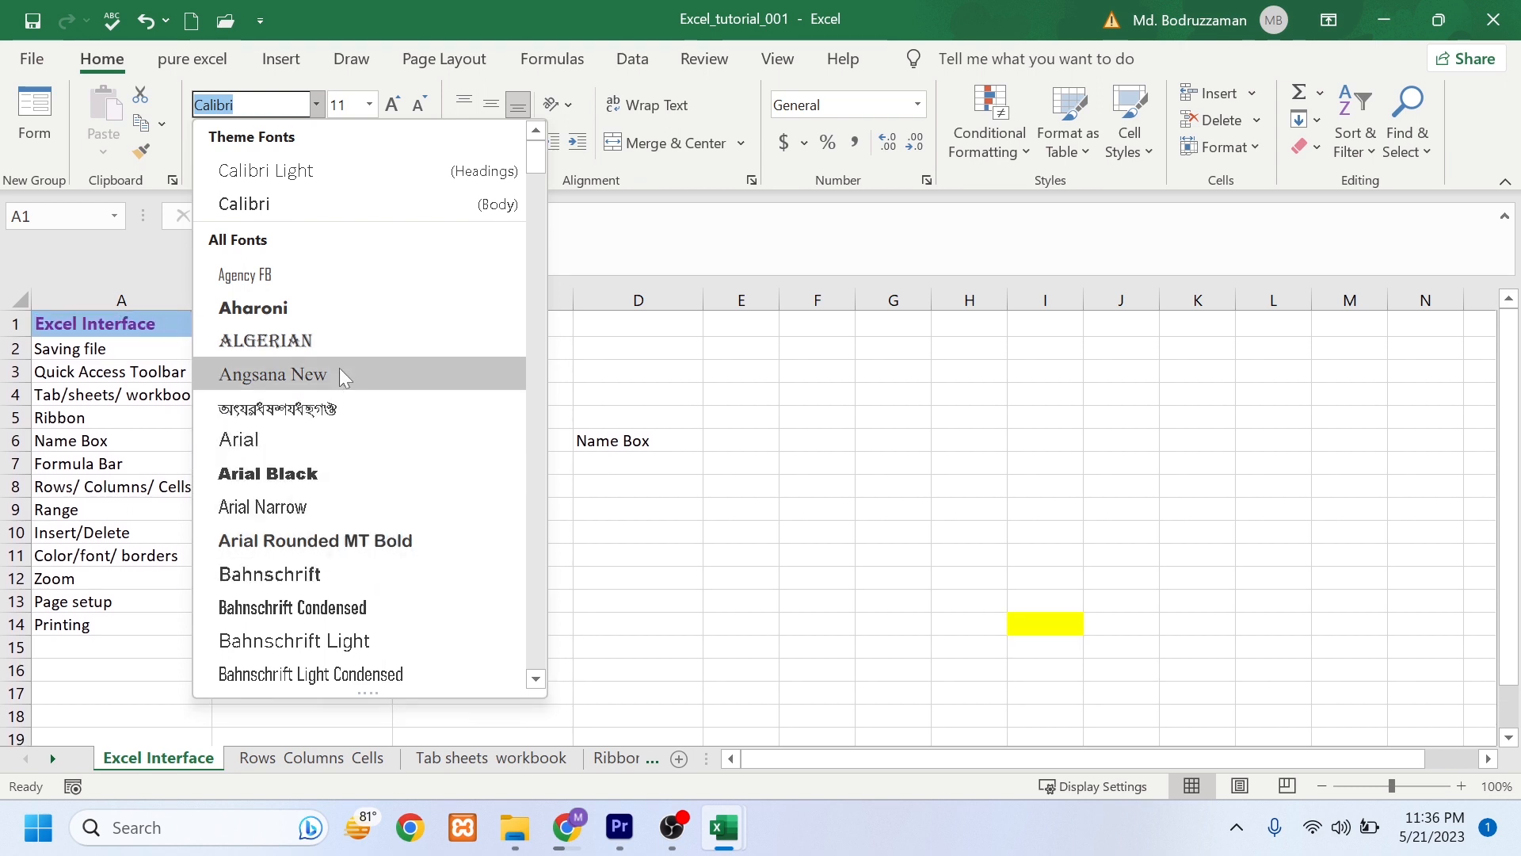
click(303, 469)
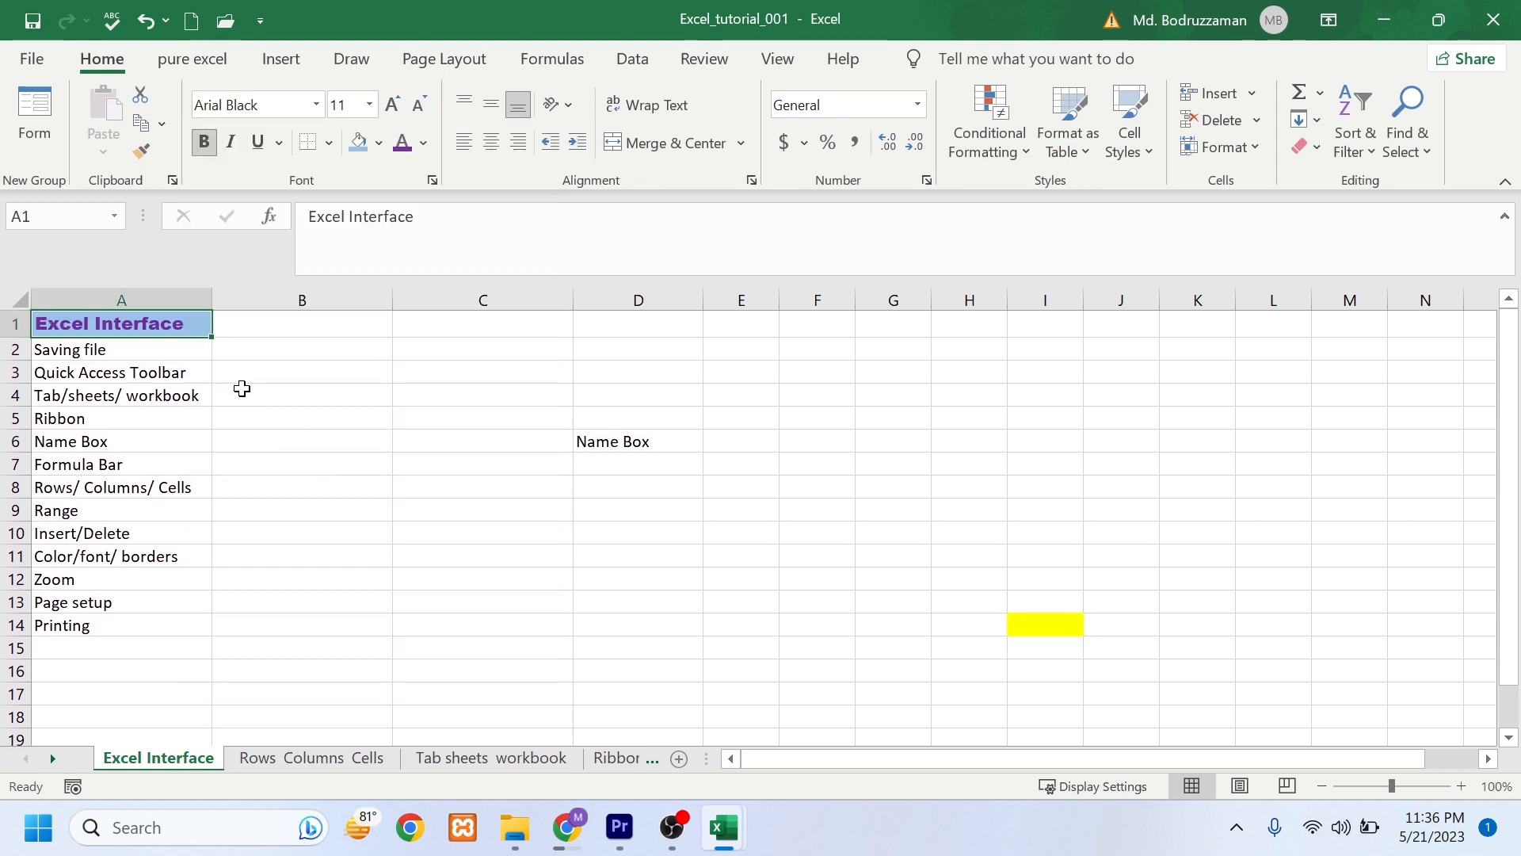
click(395, 106)
click(396, 108)
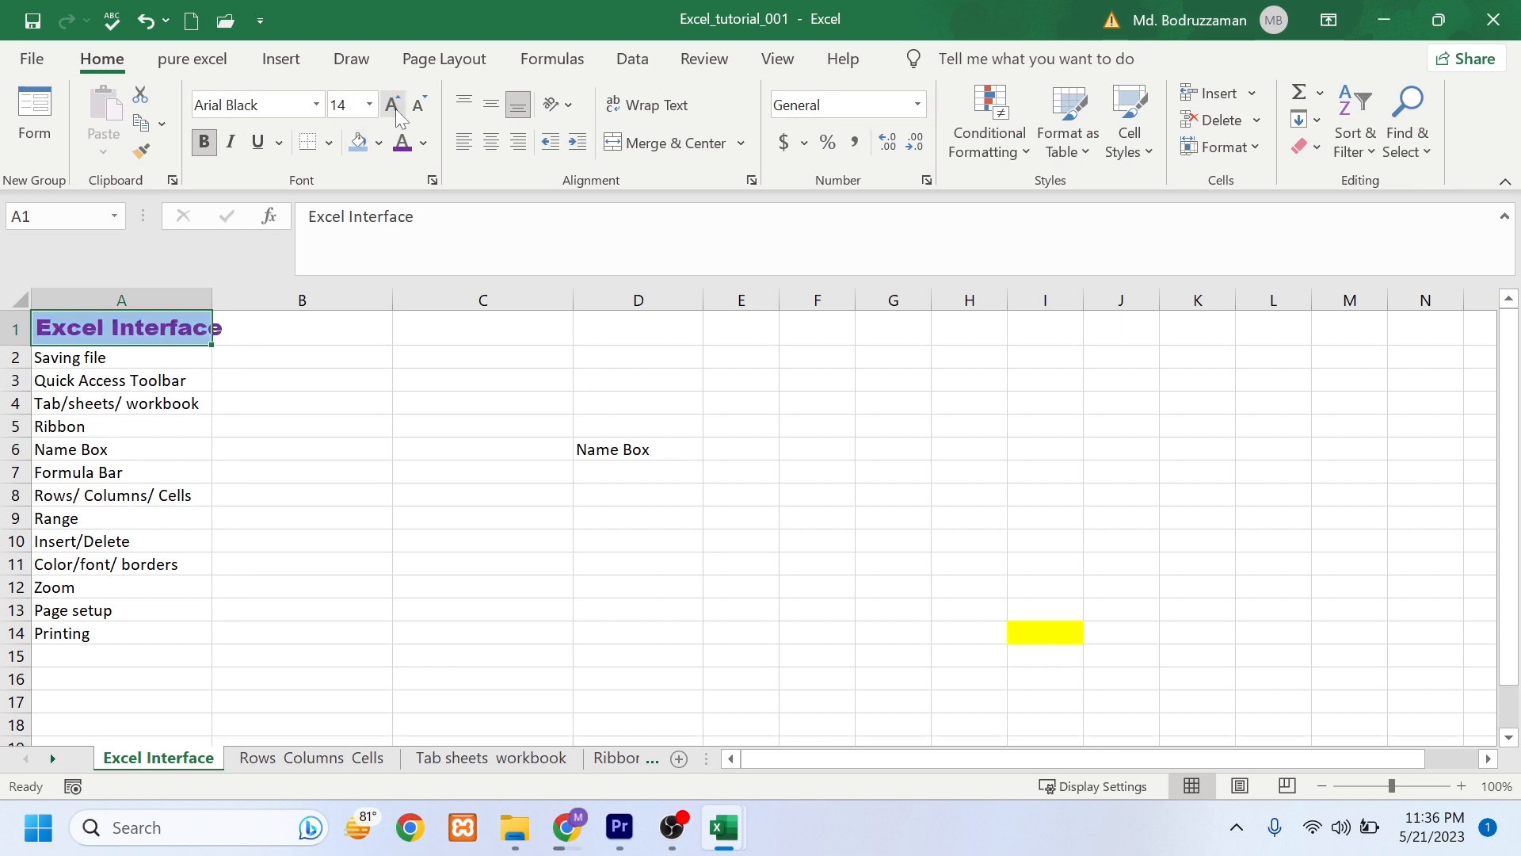
drag(213, 299, 271, 299)
click(316, 527)
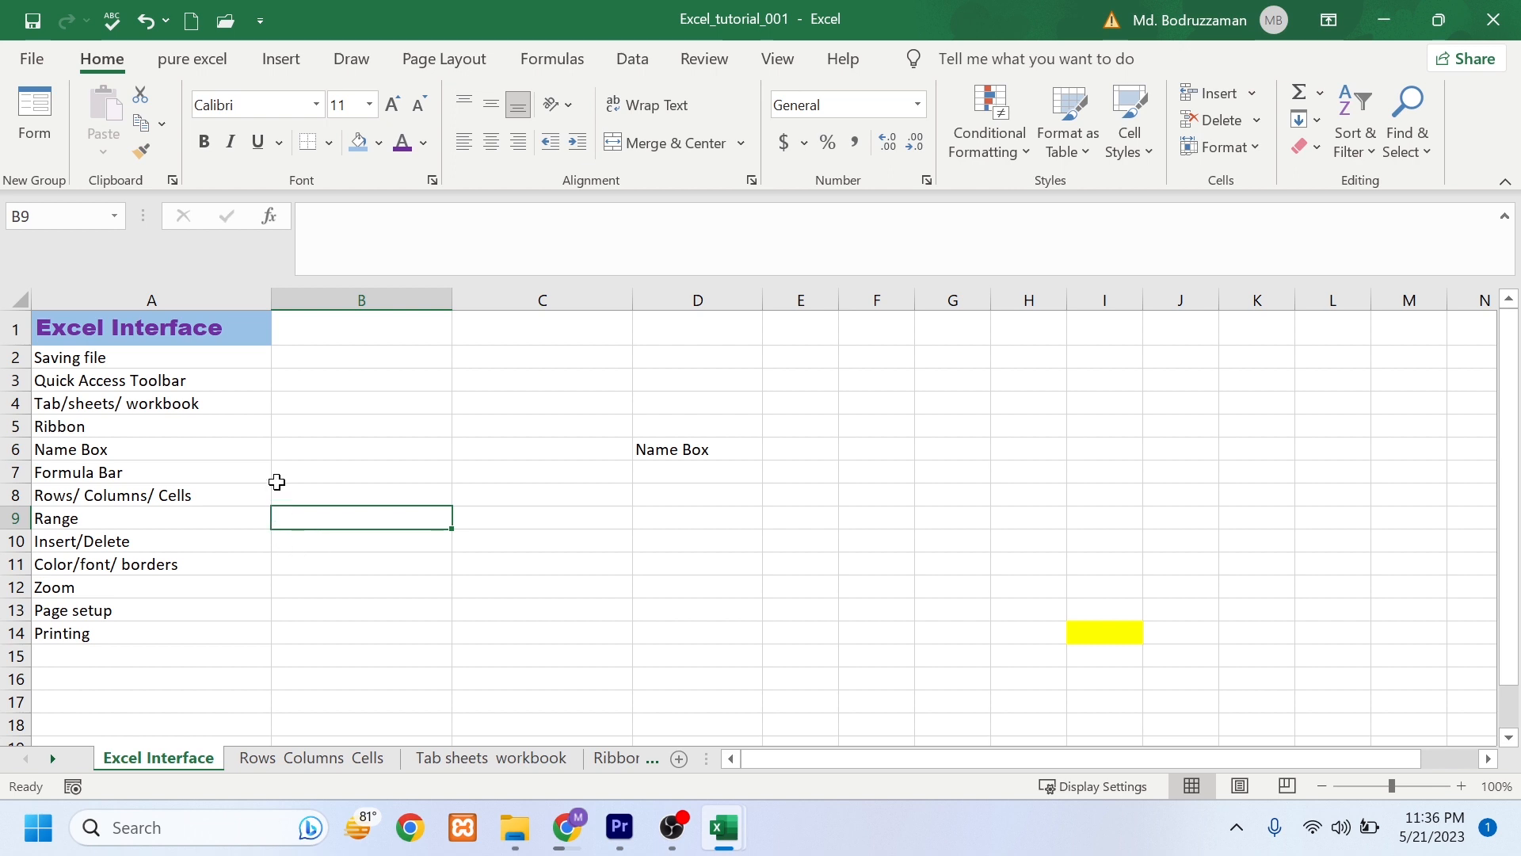
Step: Apply all borders to the range A1:D15, and extend the light blue heading fill across B1:D1
drag(211, 326, 645, 642)
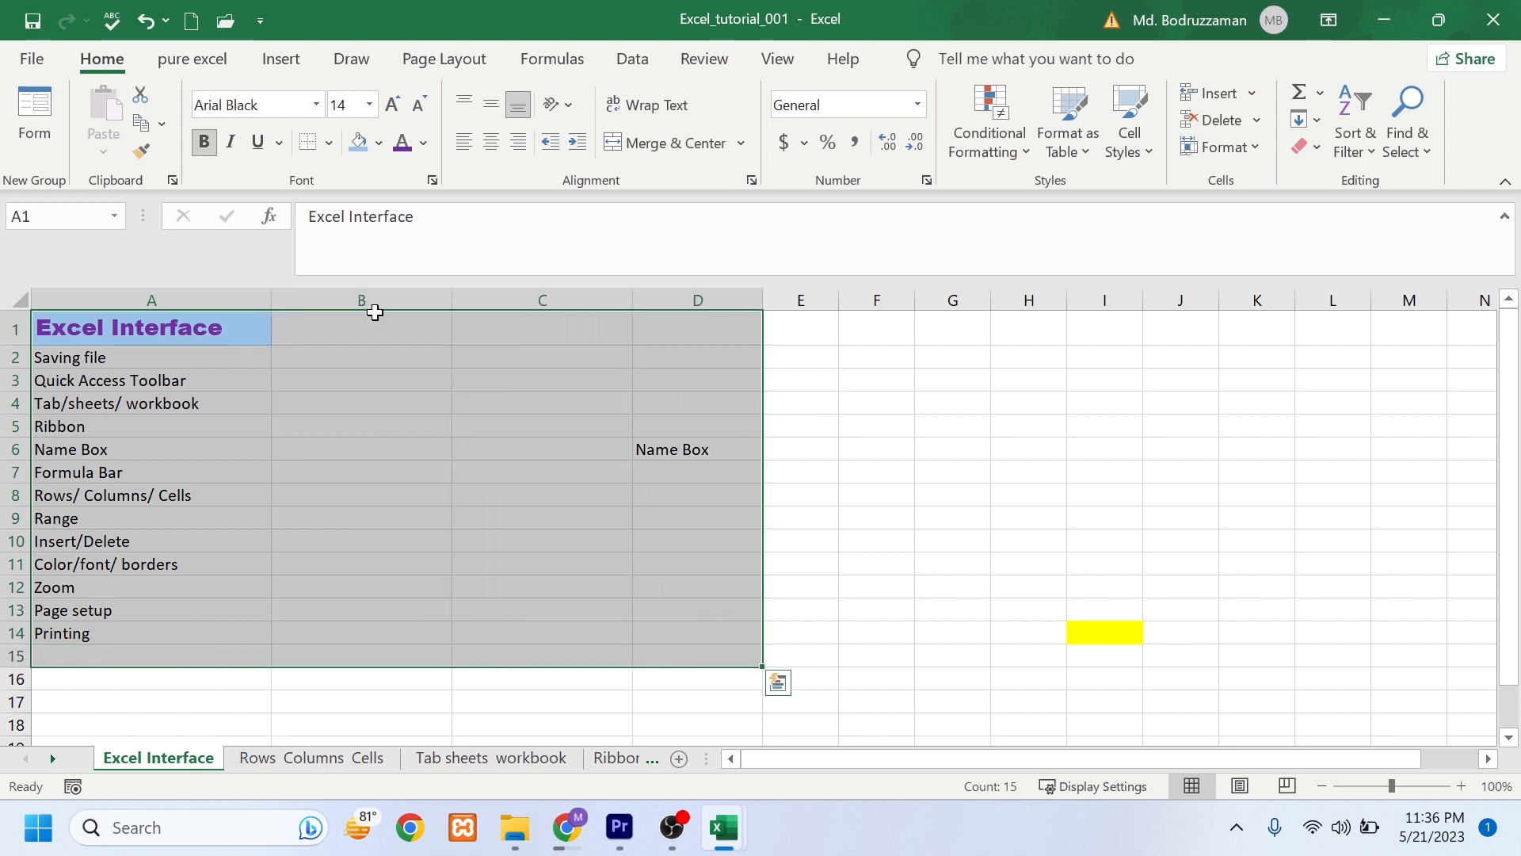
click(326, 142)
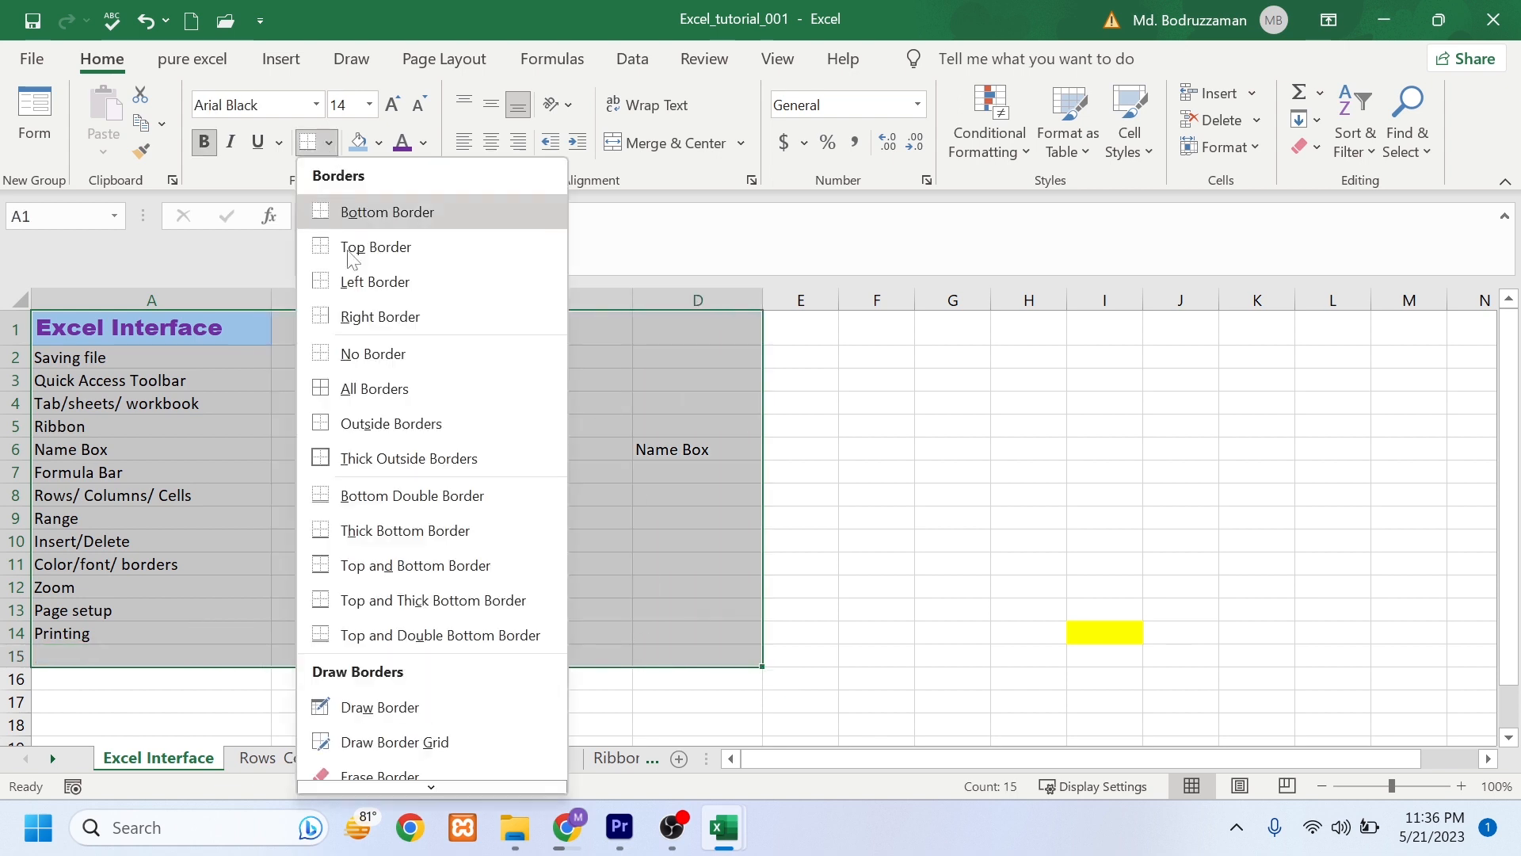
click(358, 392)
click(540, 478)
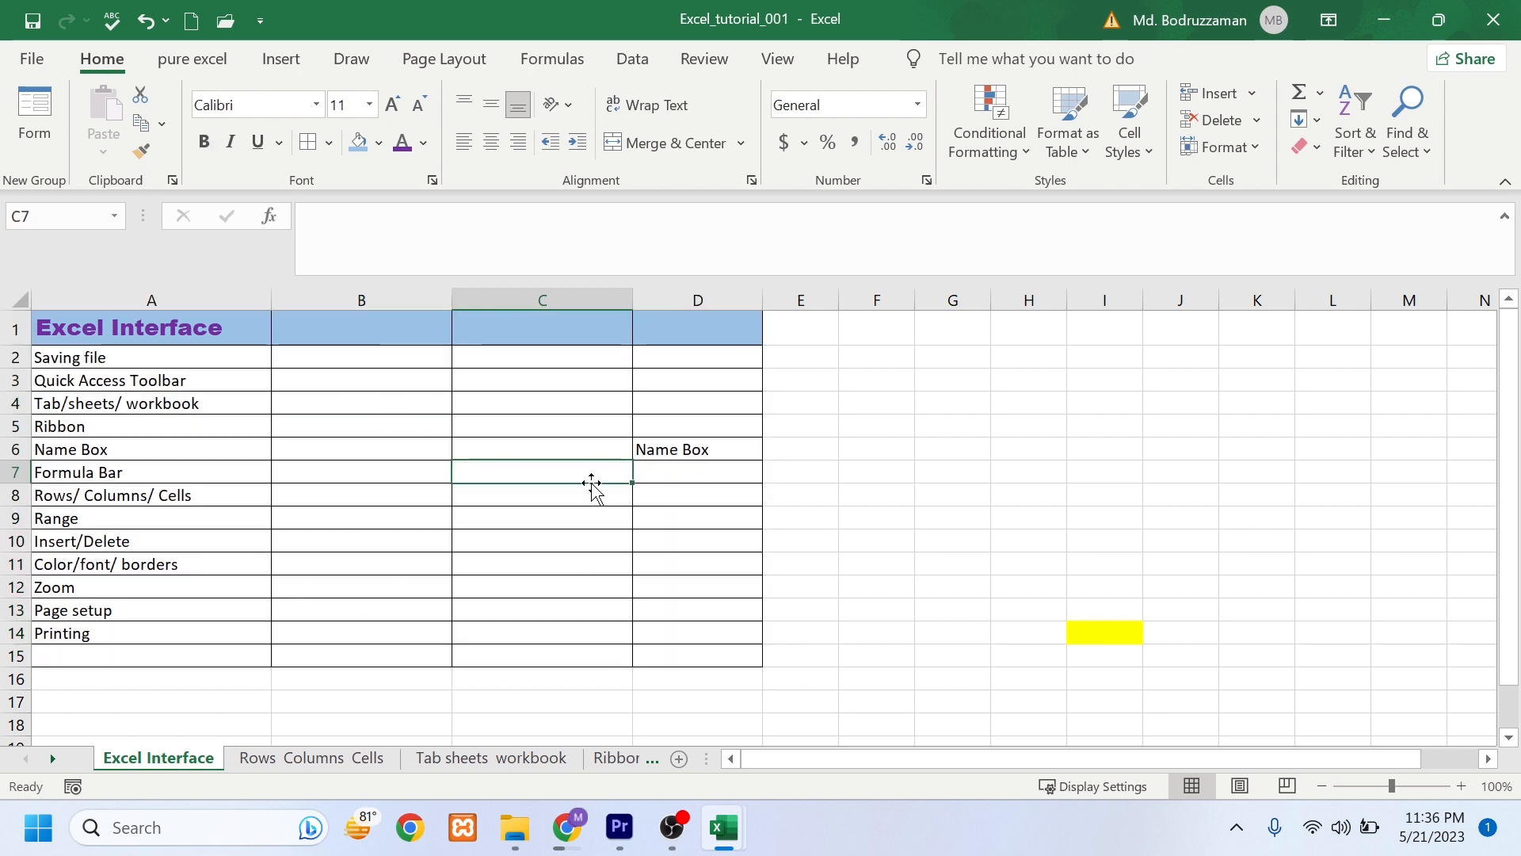
Step: Zoom the worksheet in and back out in increments, finishing at 96% zoom
click(1461, 786)
click(1460, 786)
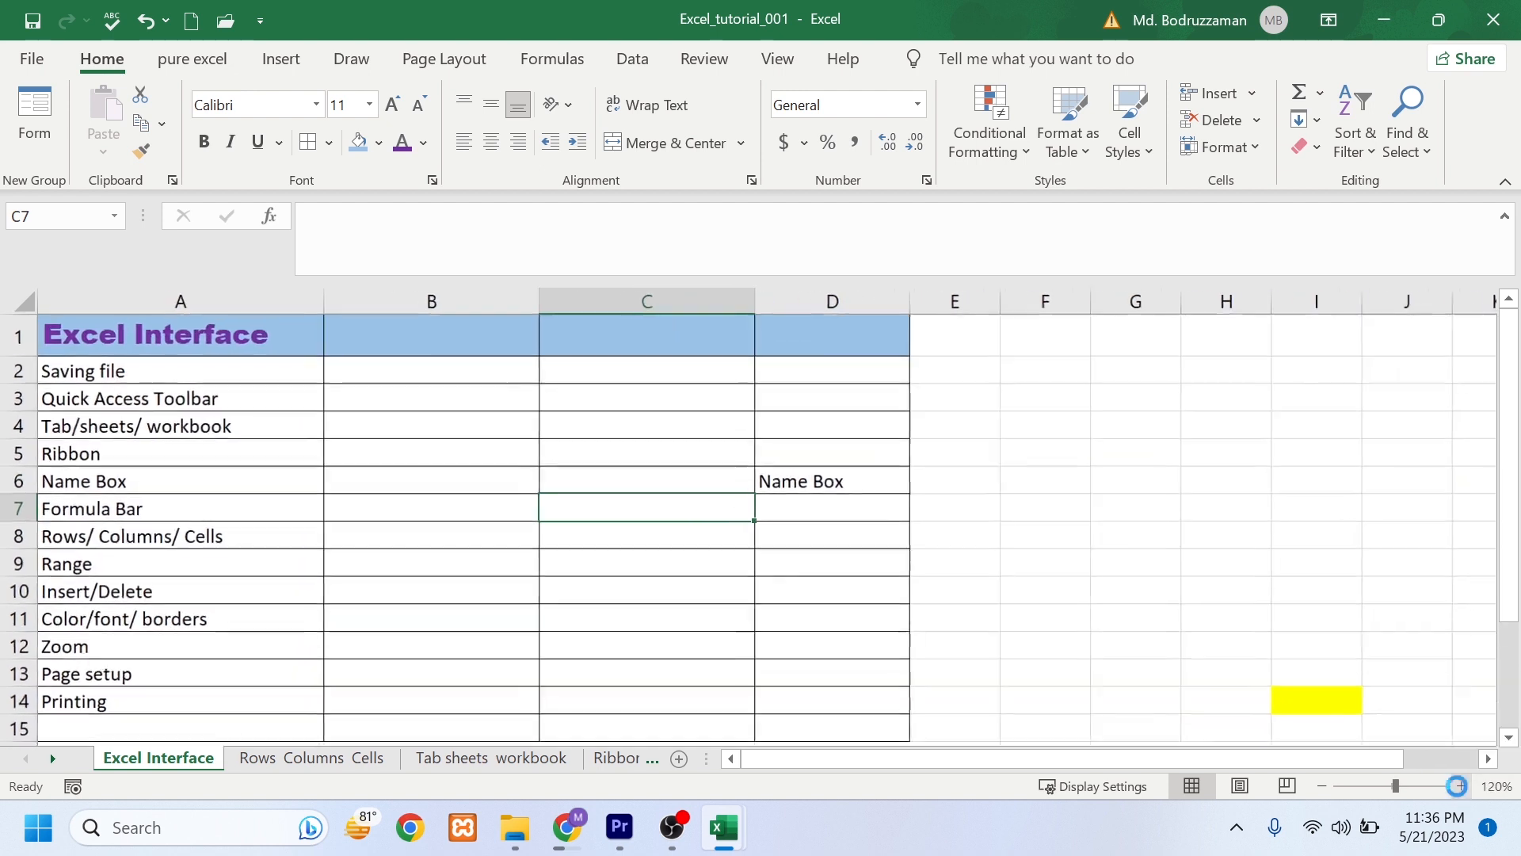
click(1461, 786)
click(1460, 787)
click(1458, 787)
click(1320, 786)
click(1320, 786)
click(1320, 786)
click(1320, 786)
click(1320, 786)
click(1320, 786)
click(1320, 786)
click(1320, 786)
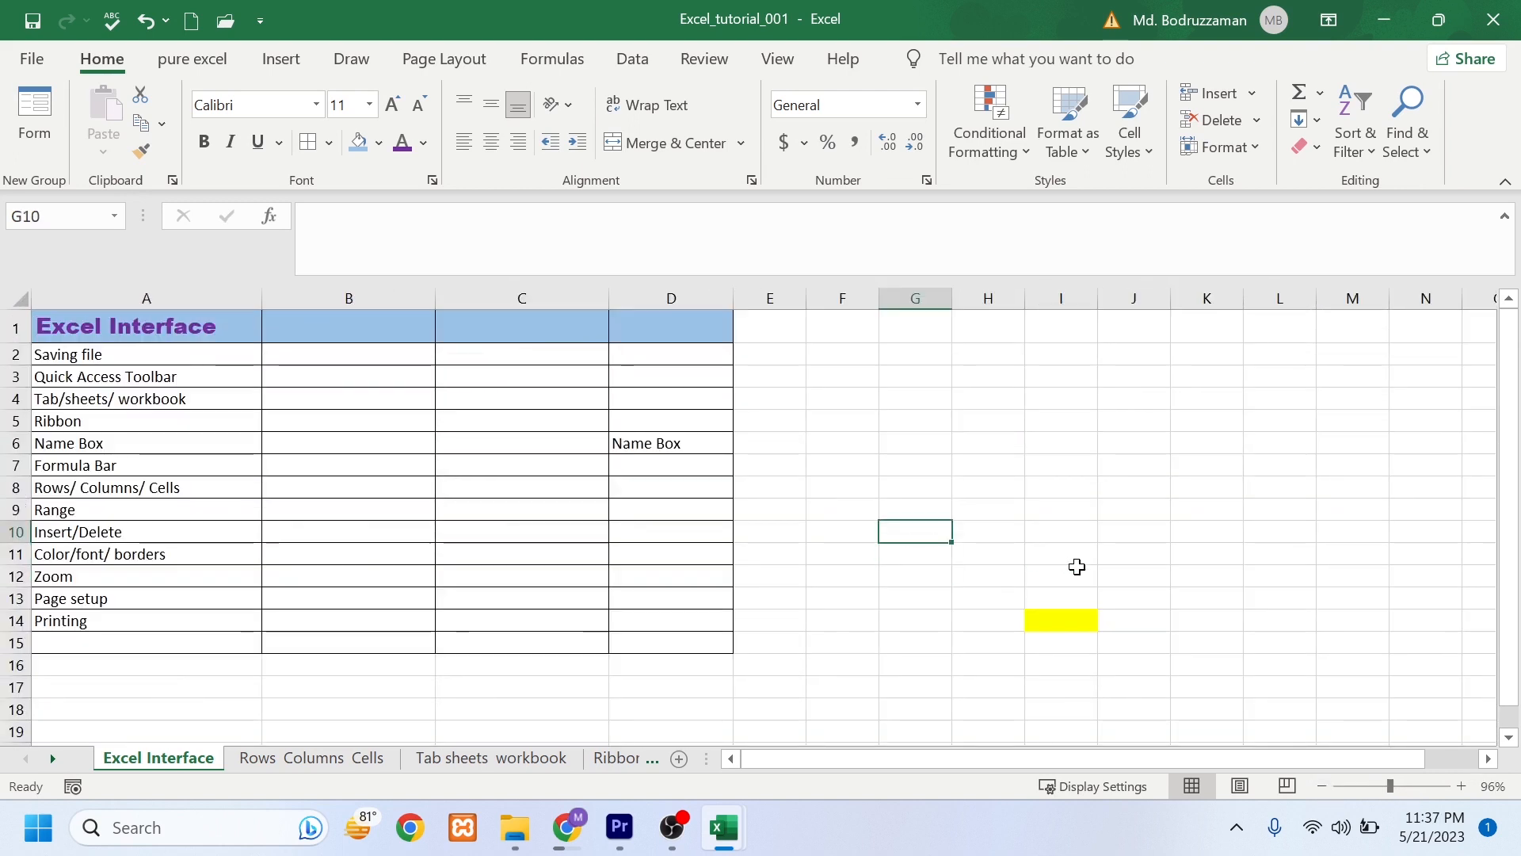
Step: Clear the yellow fill from I14 by filling the blank cell I12 down over it, and finish on C14
click(1078, 568)
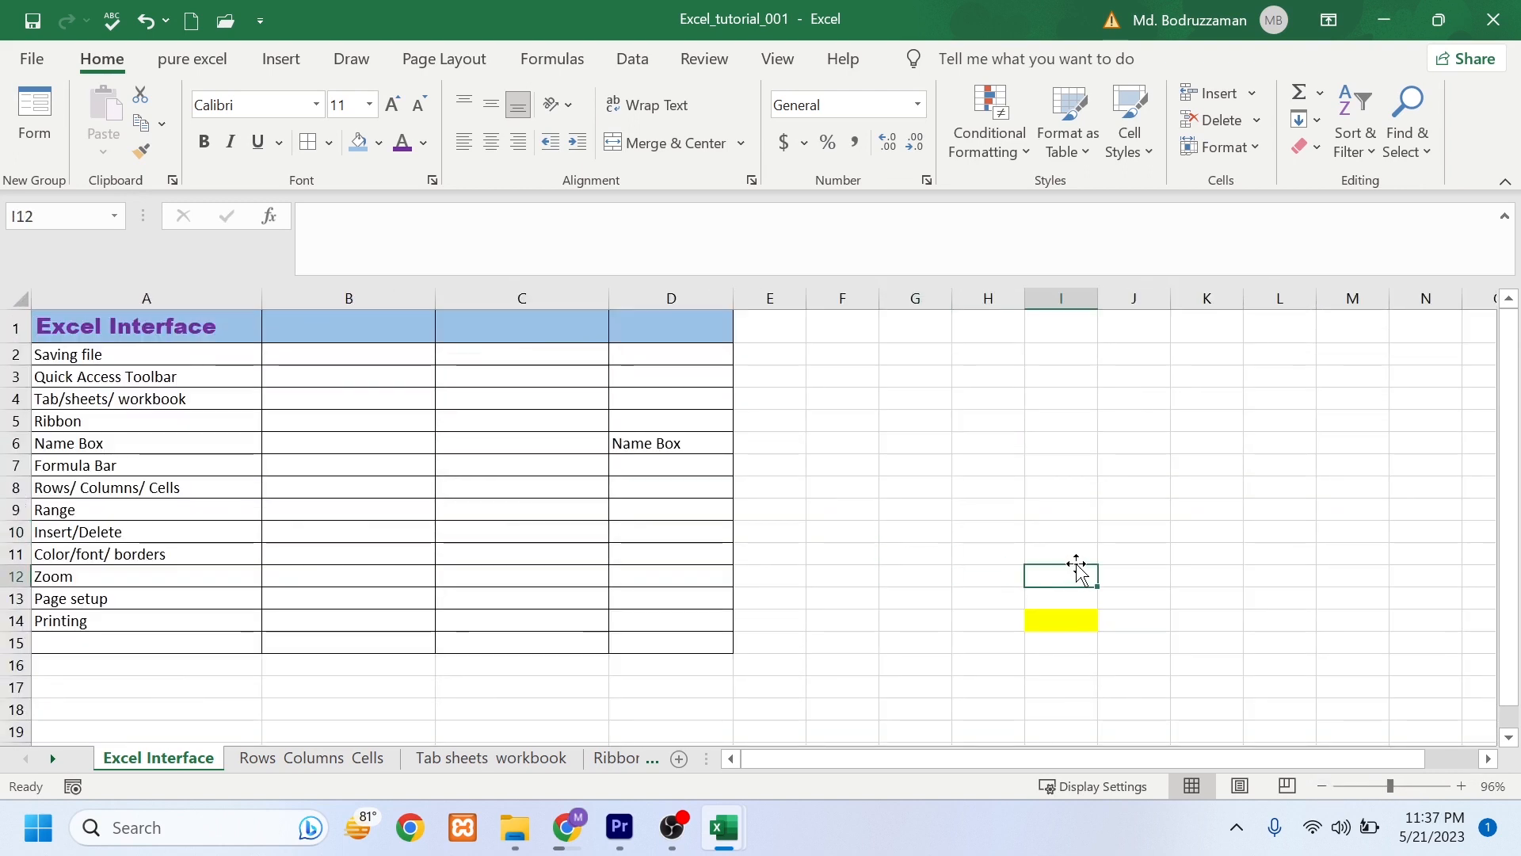
drag(1097, 584, 1102, 630)
click(571, 615)
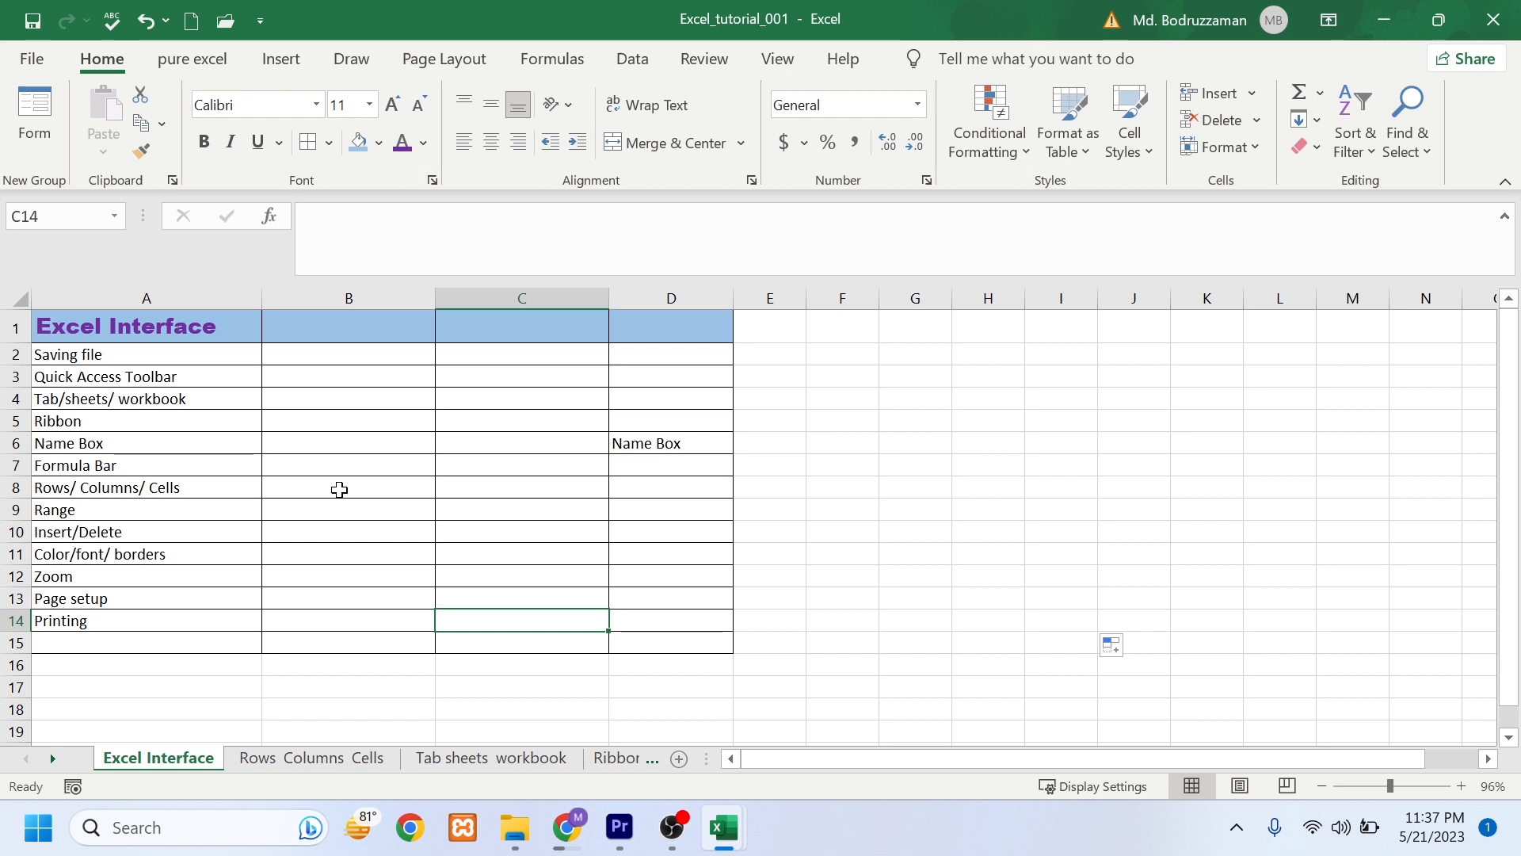
Step: Open the full Page Setup settings and choose A4 as the paper size
click(451, 61)
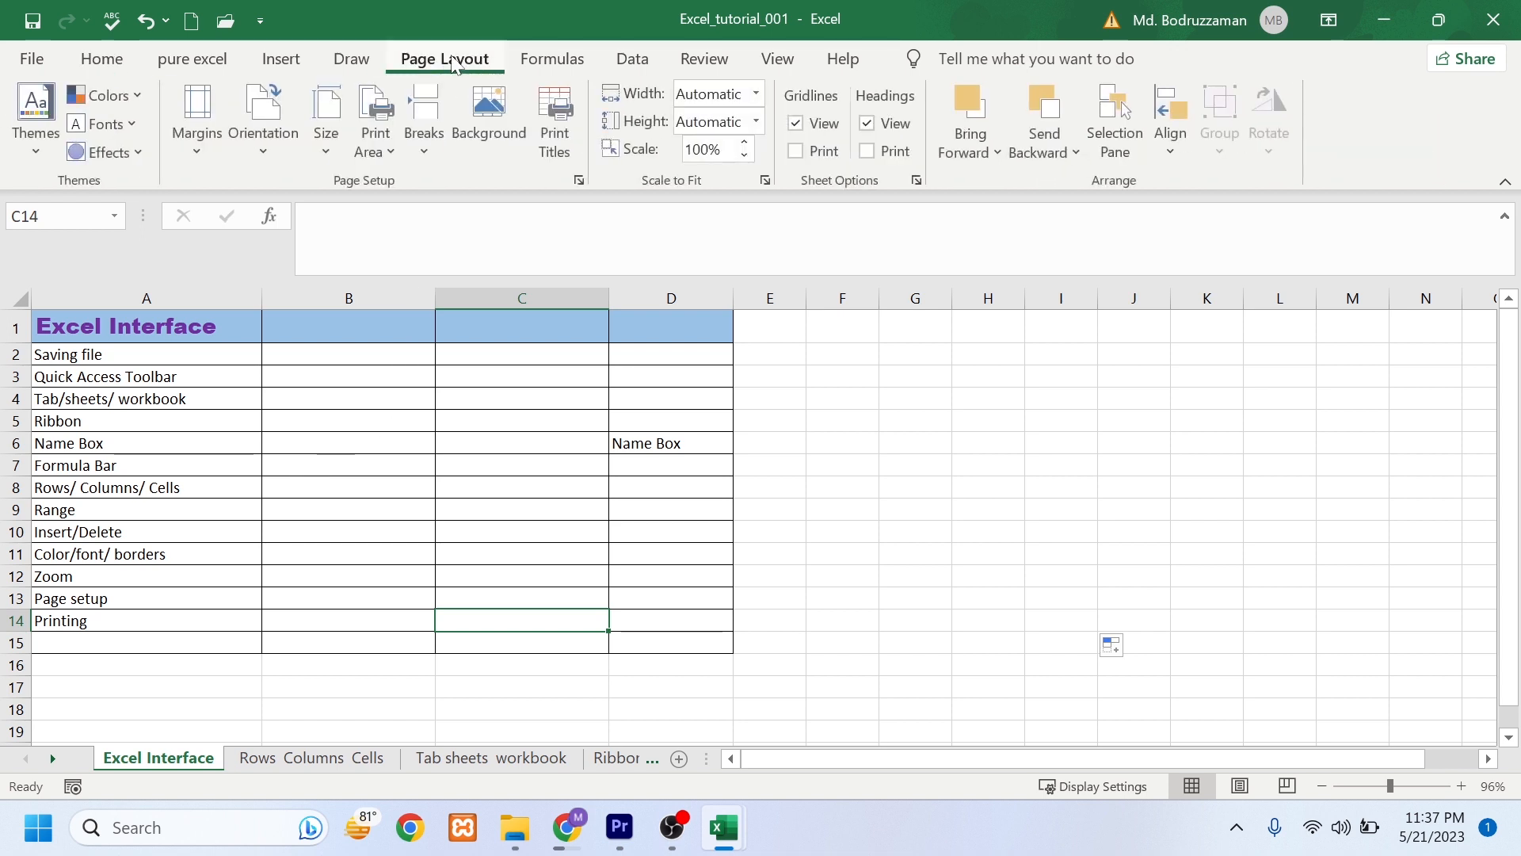
click(579, 181)
drag(371, 226, 807, 187)
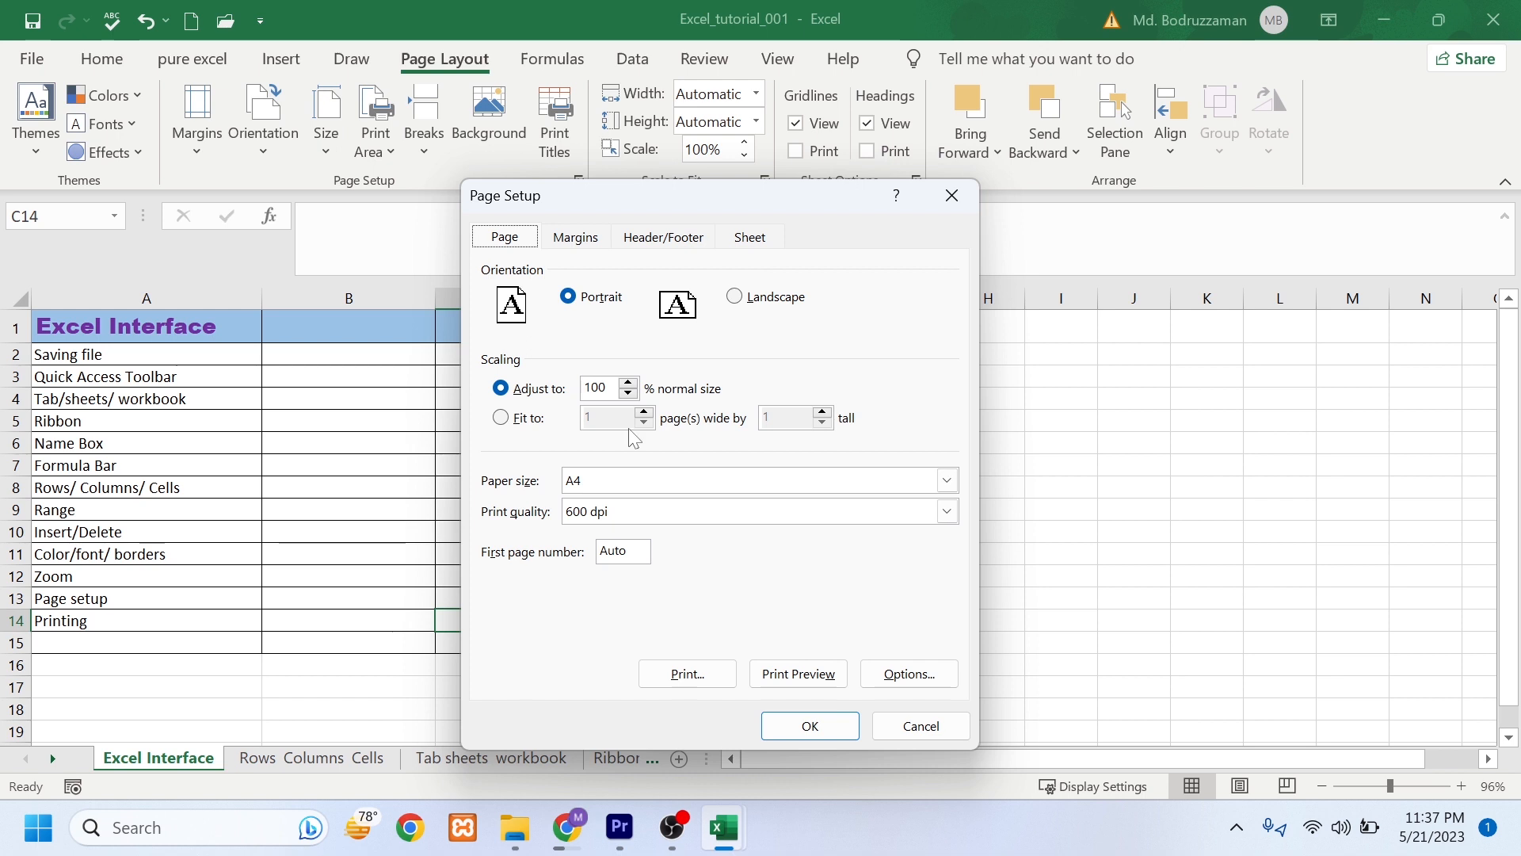
click(643, 481)
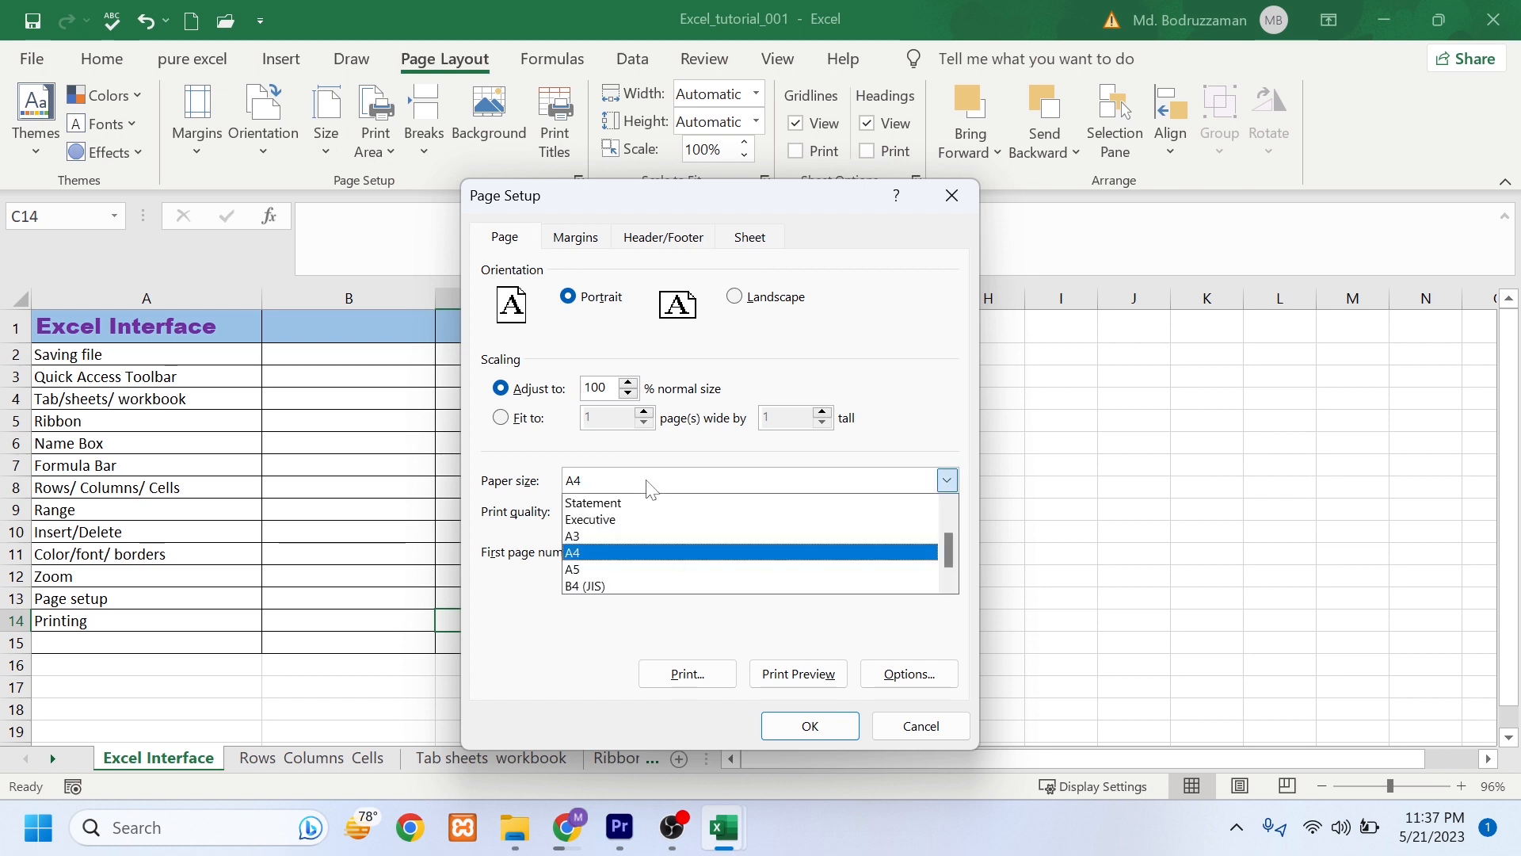
click(630, 552)
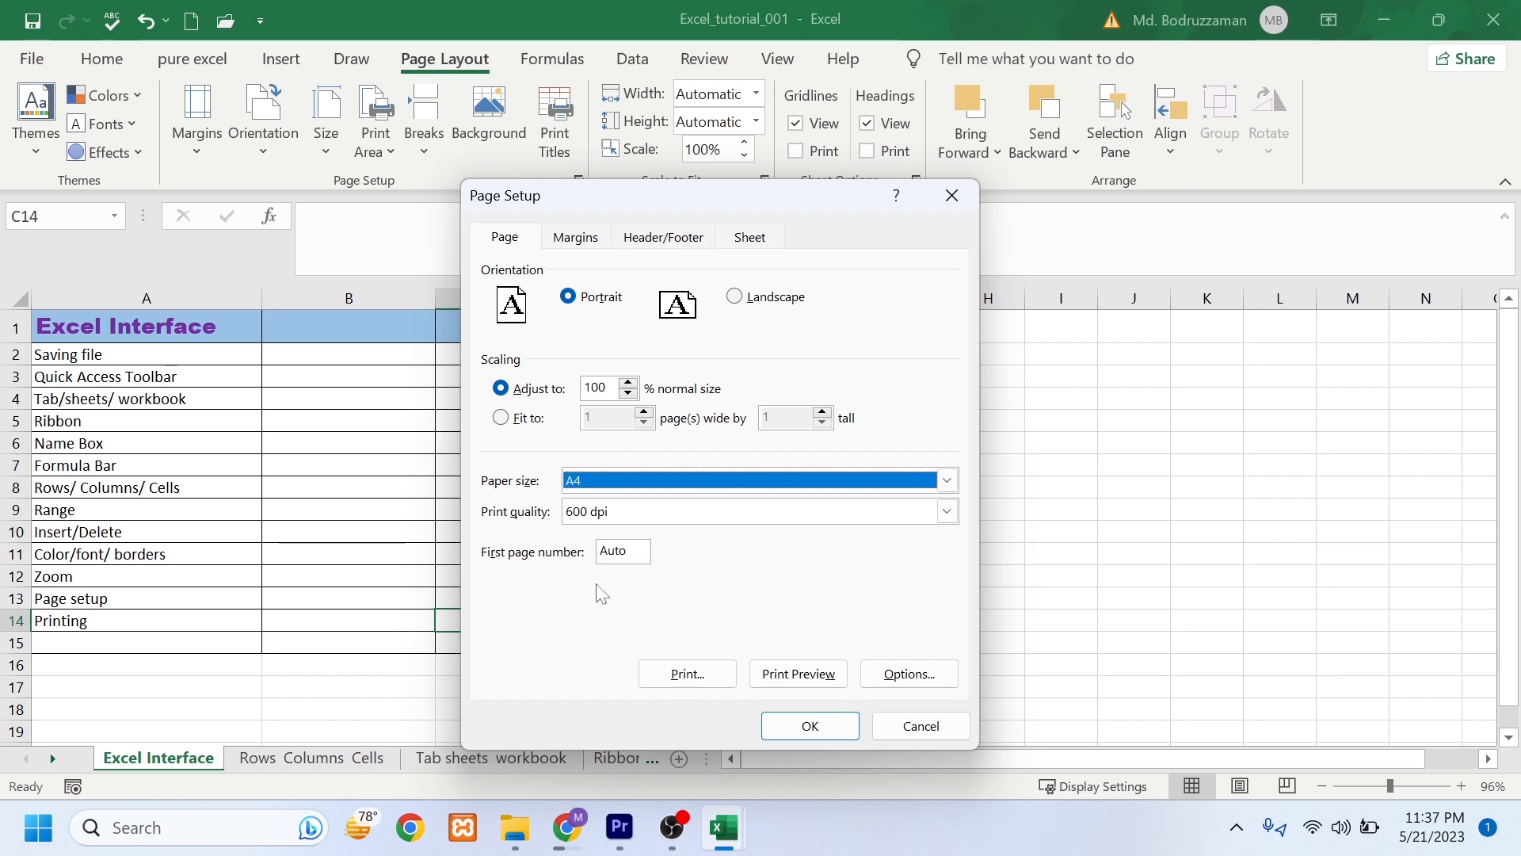
Step: Review the page margins and accept the page setup, finishing on cell B15
click(598, 239)
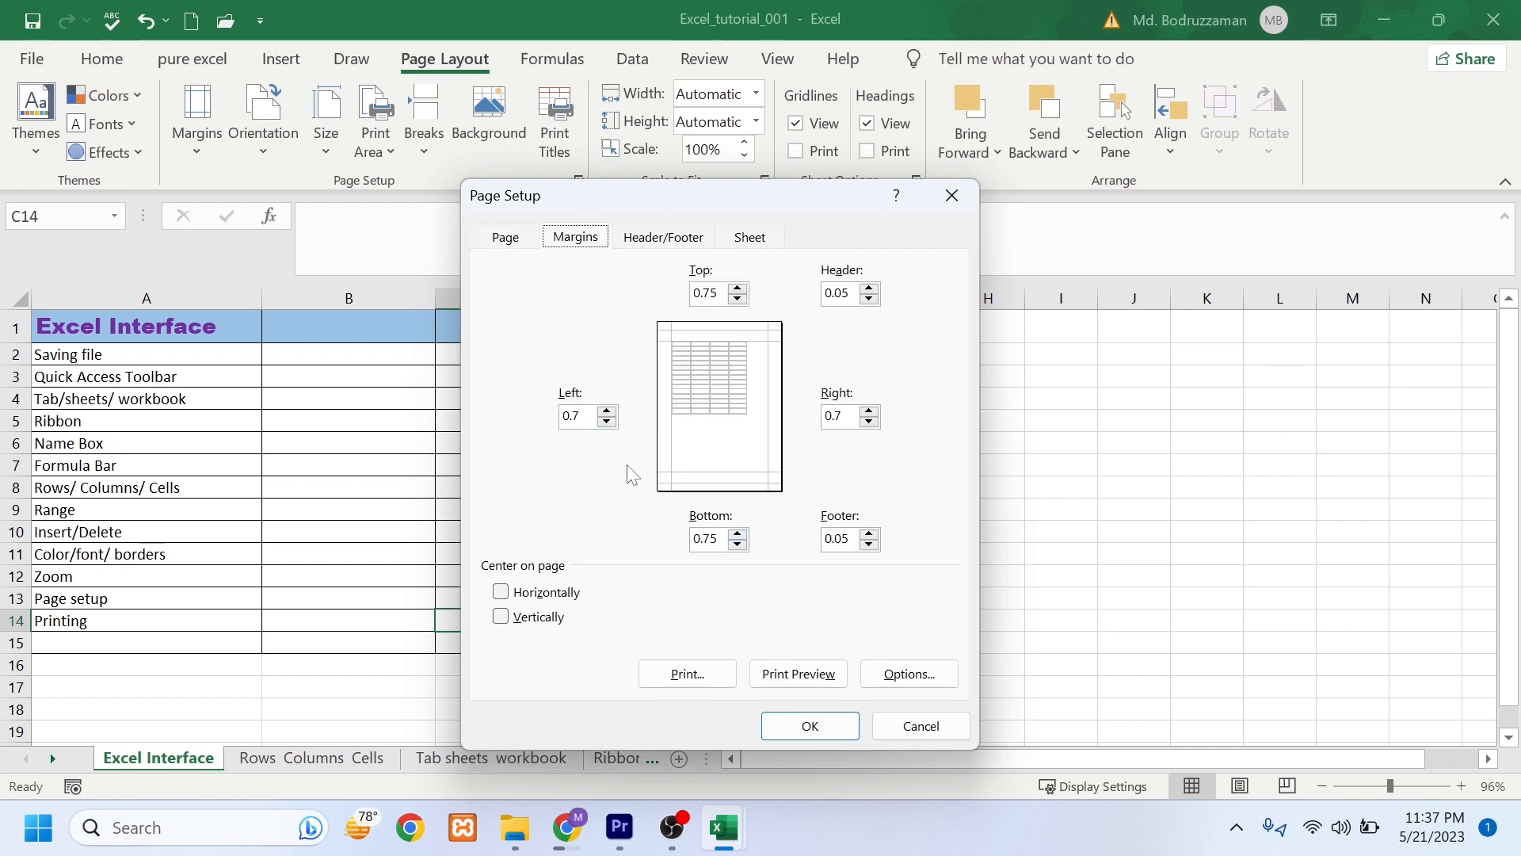
key(ctrl+shift+Tab)
click(773, 717)
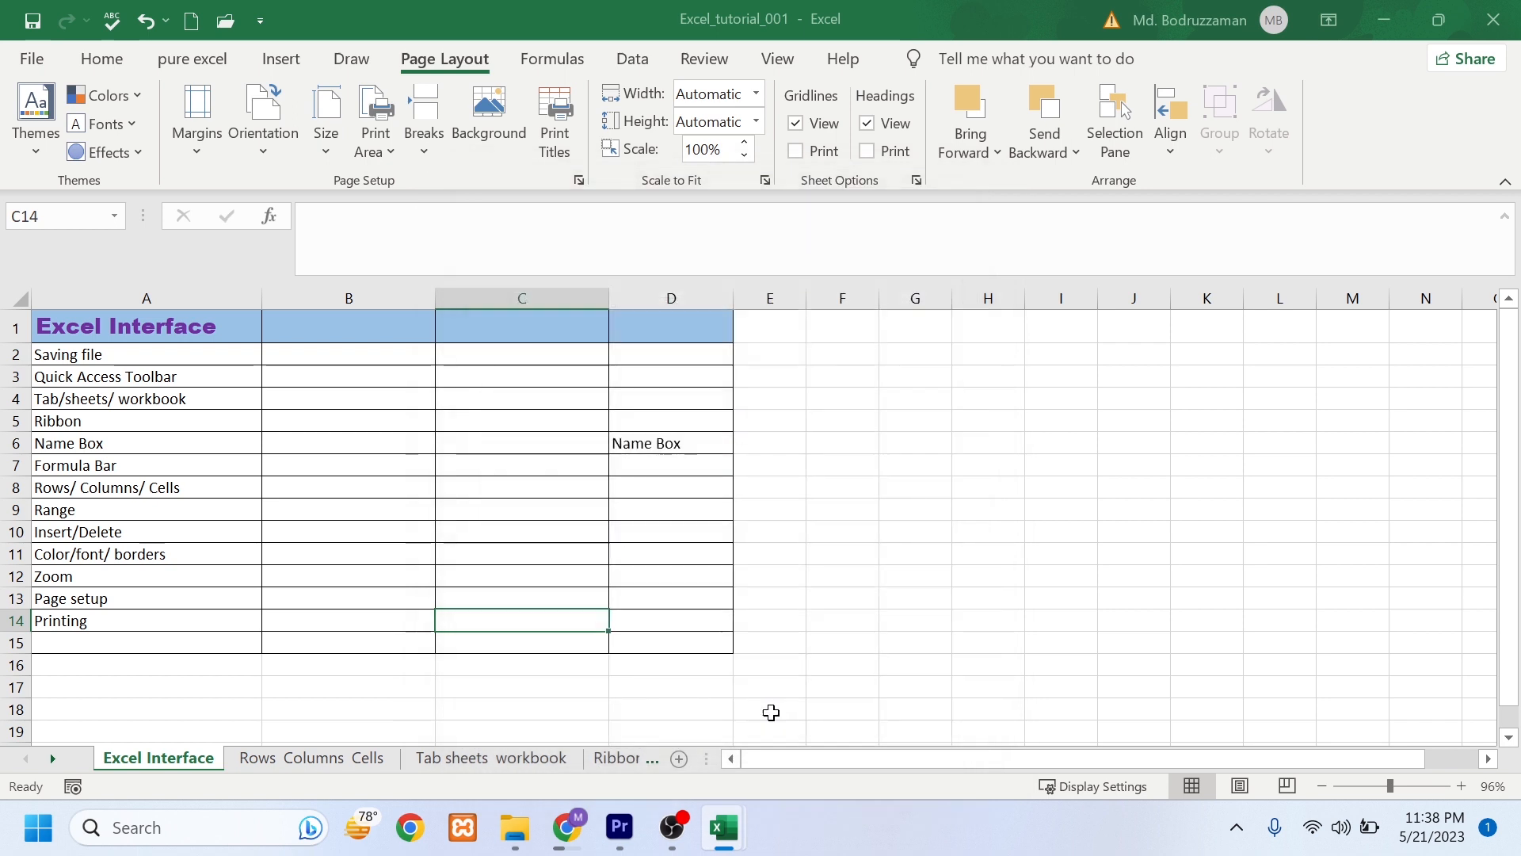
click(400, 642)
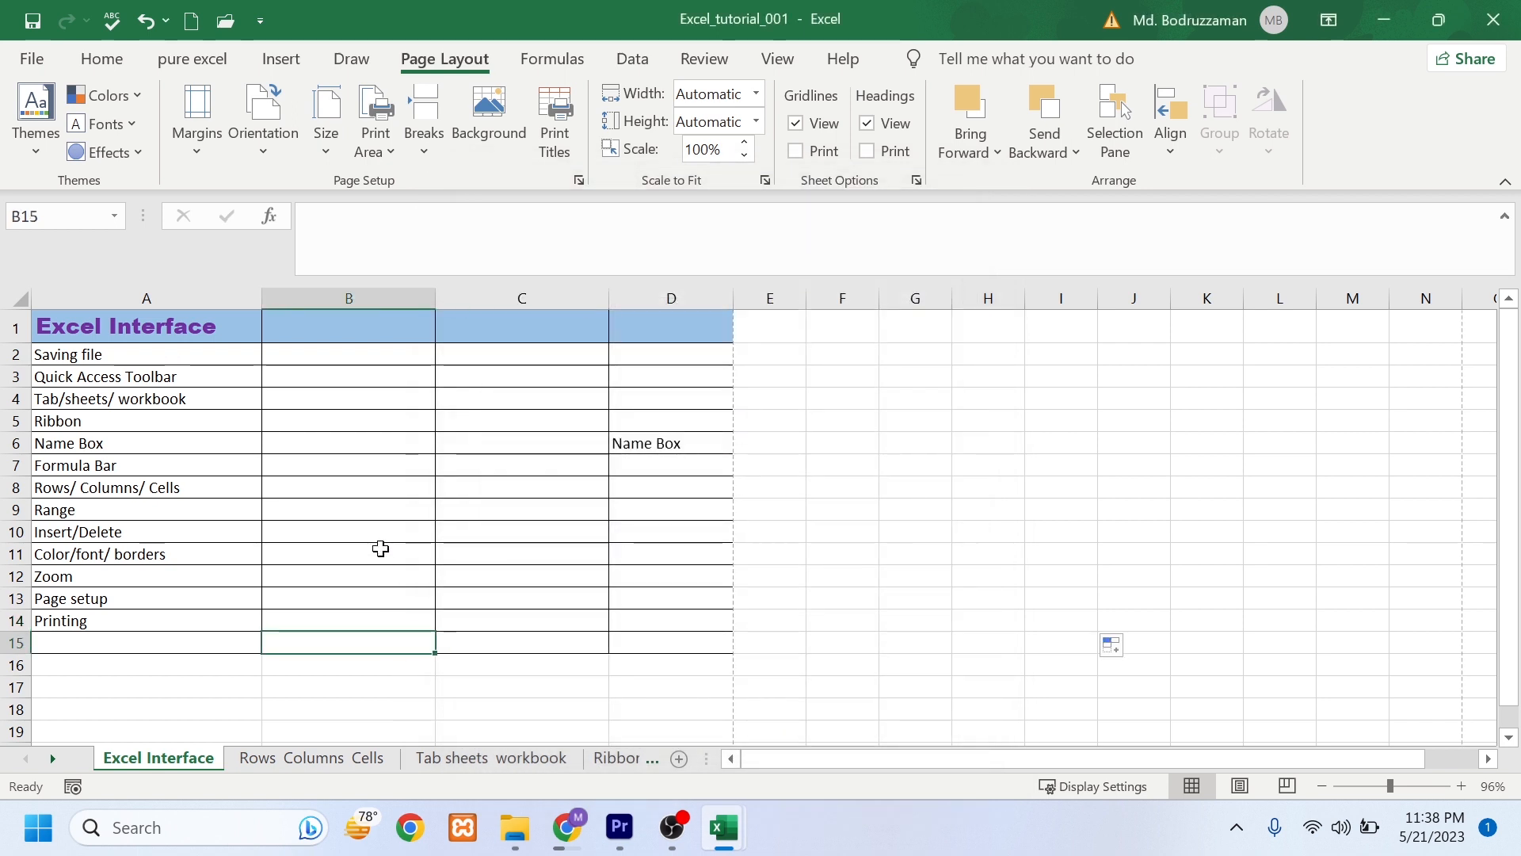
Step: Open the print settings for the workbook and choose Microsoft Print to PDF as the printer
click(32, 62)
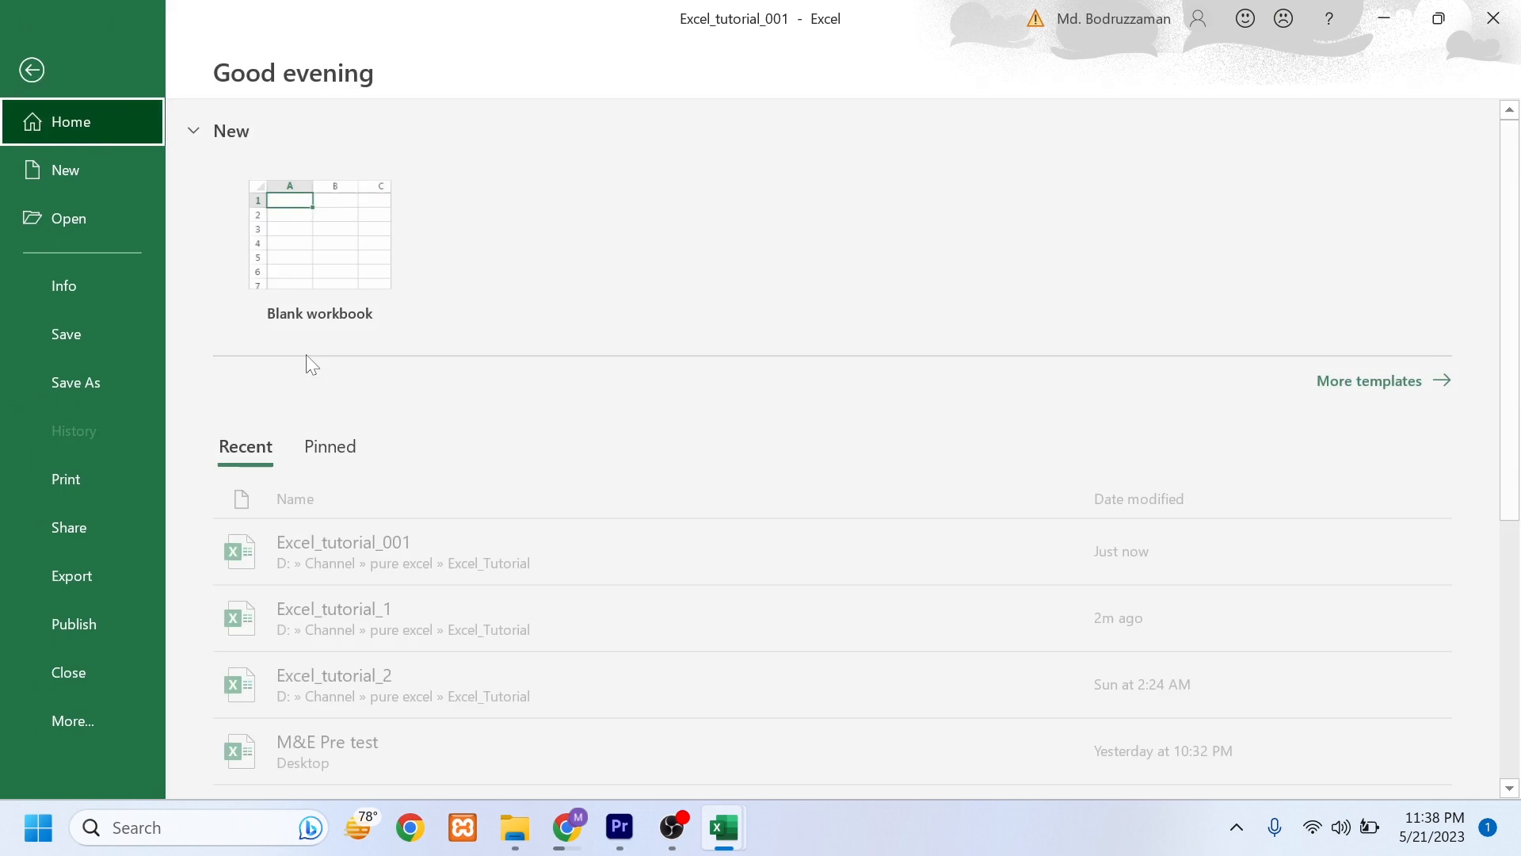
click(110, 479)
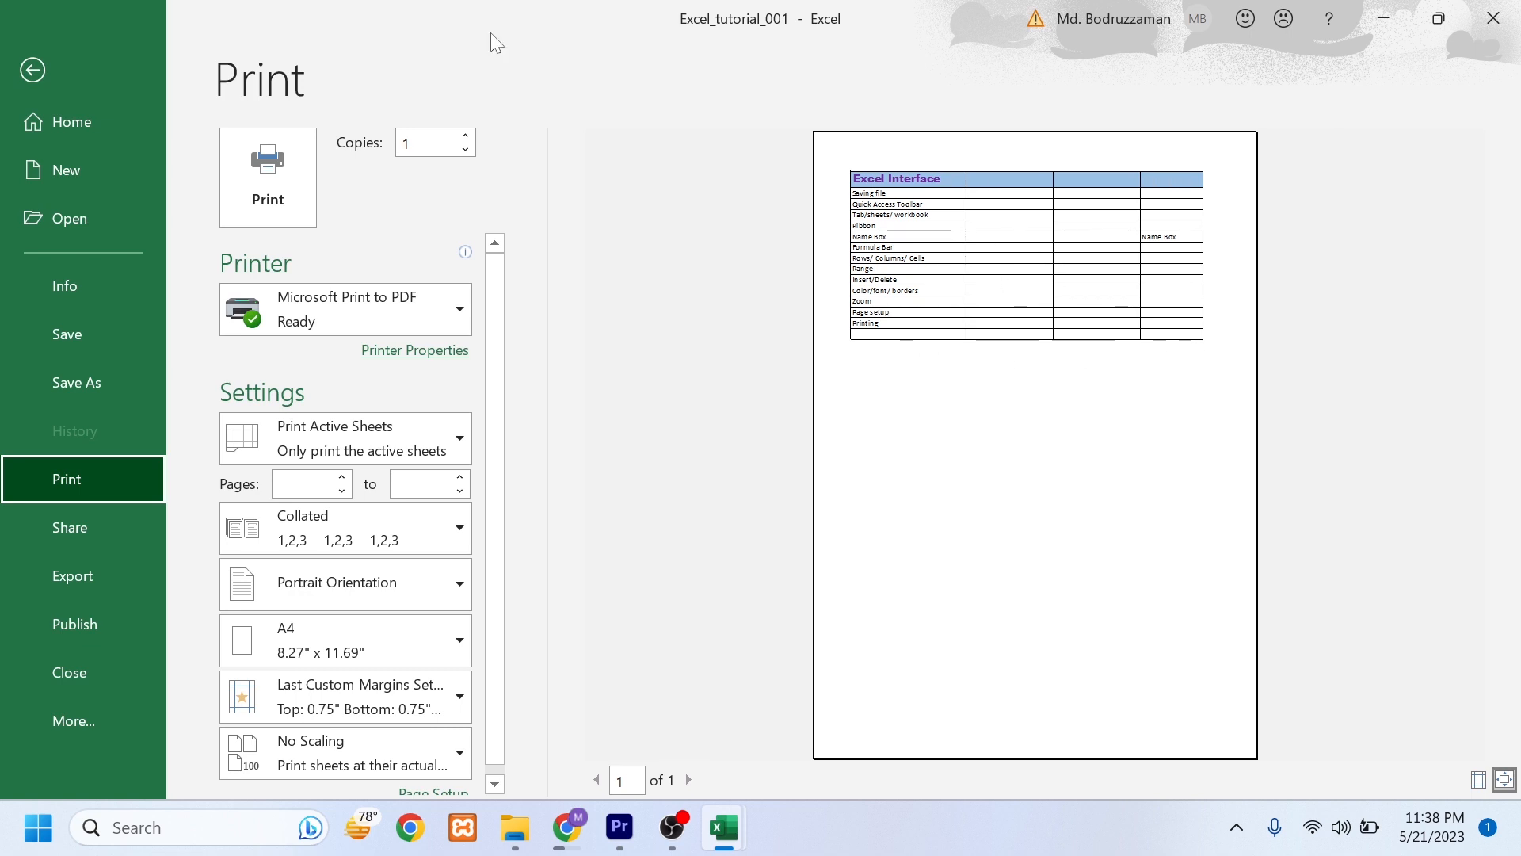
click(445, 304)
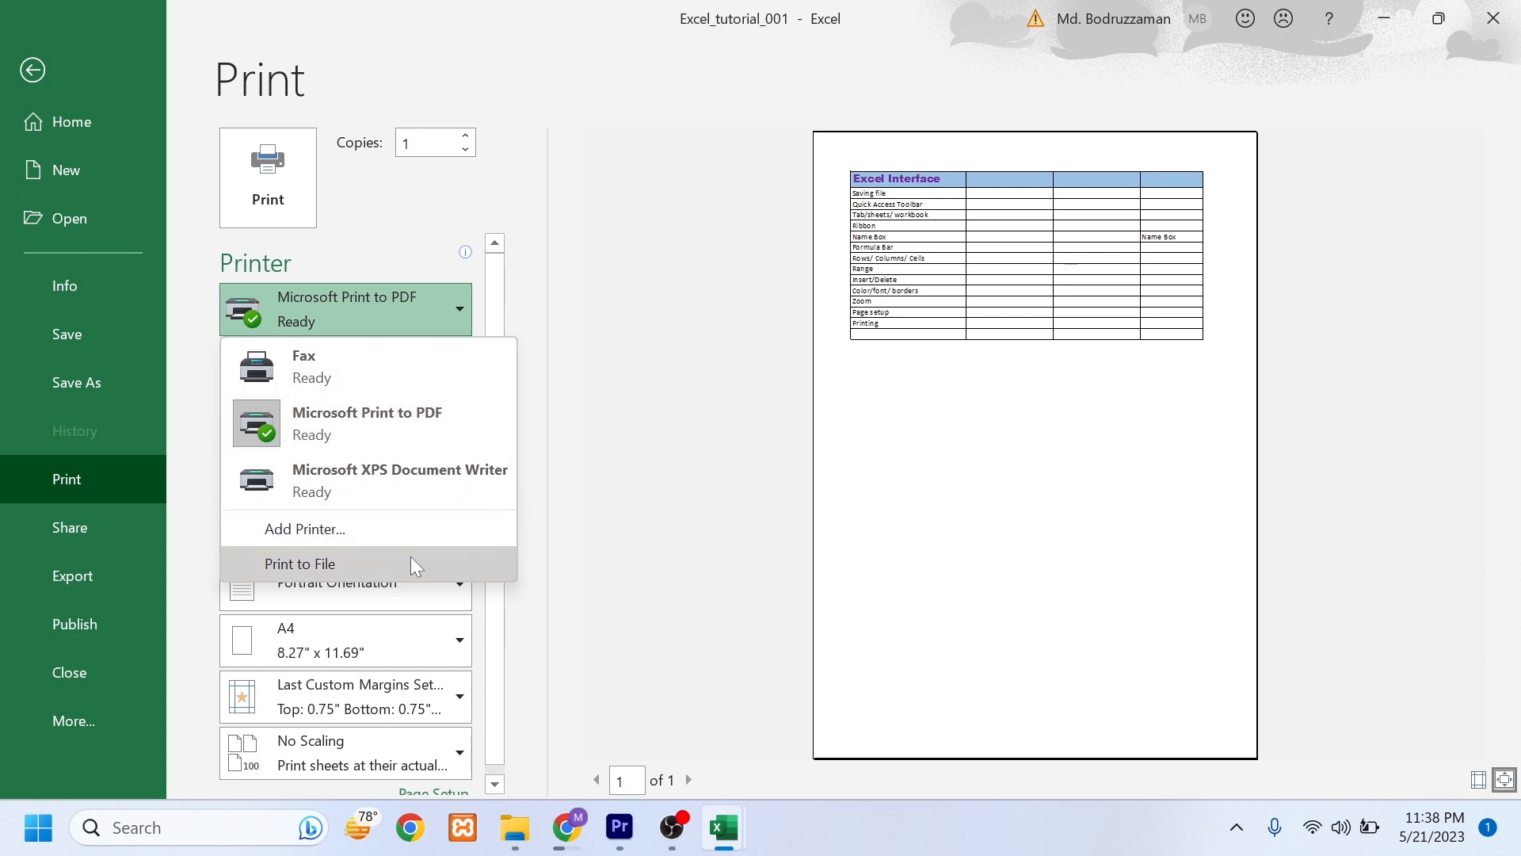
mouse_move(412, 439)
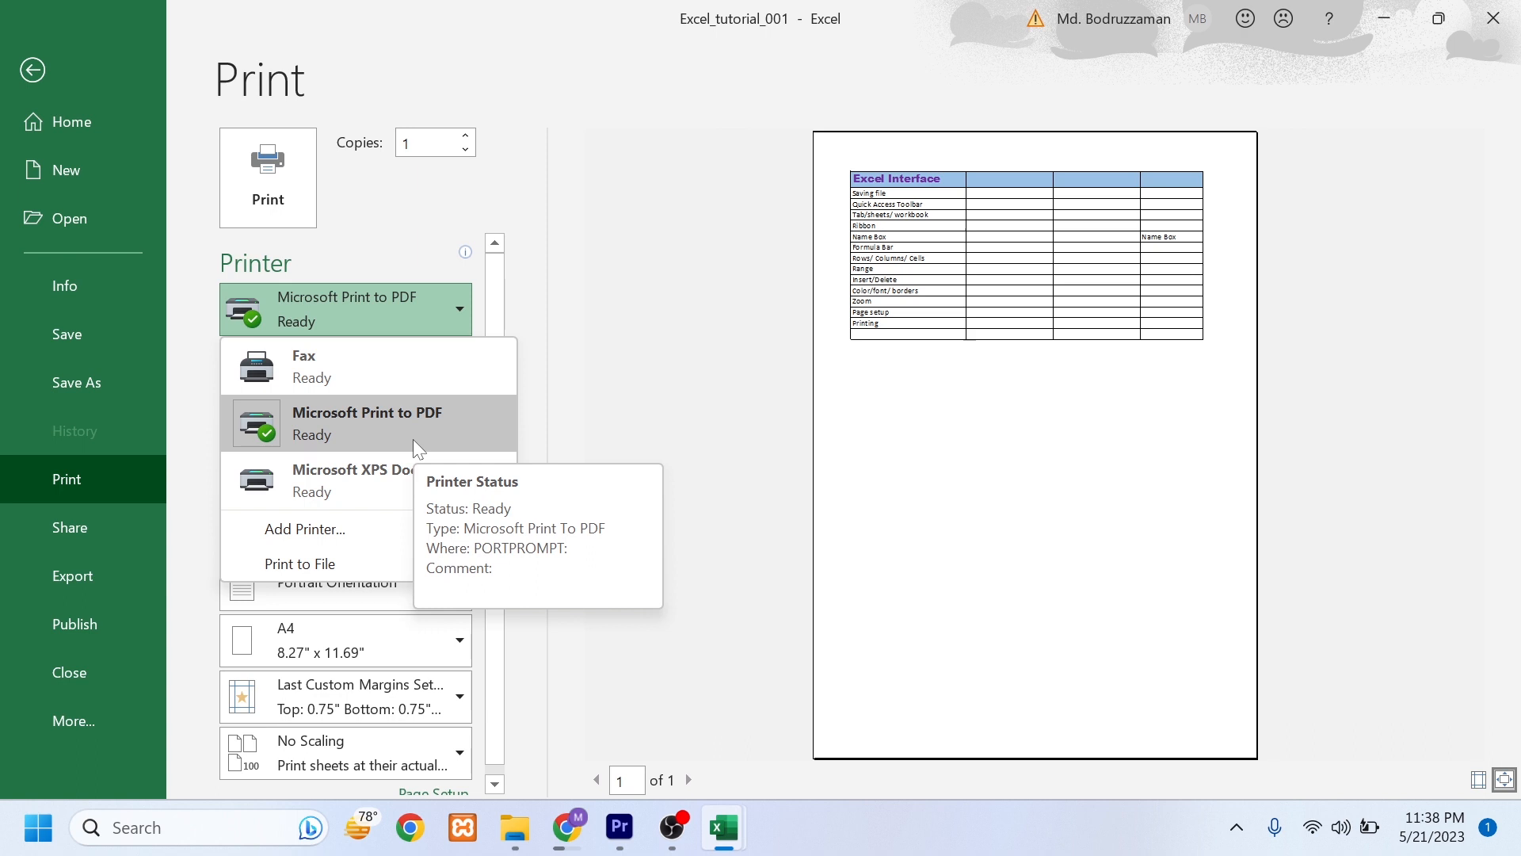
click(367, 435)
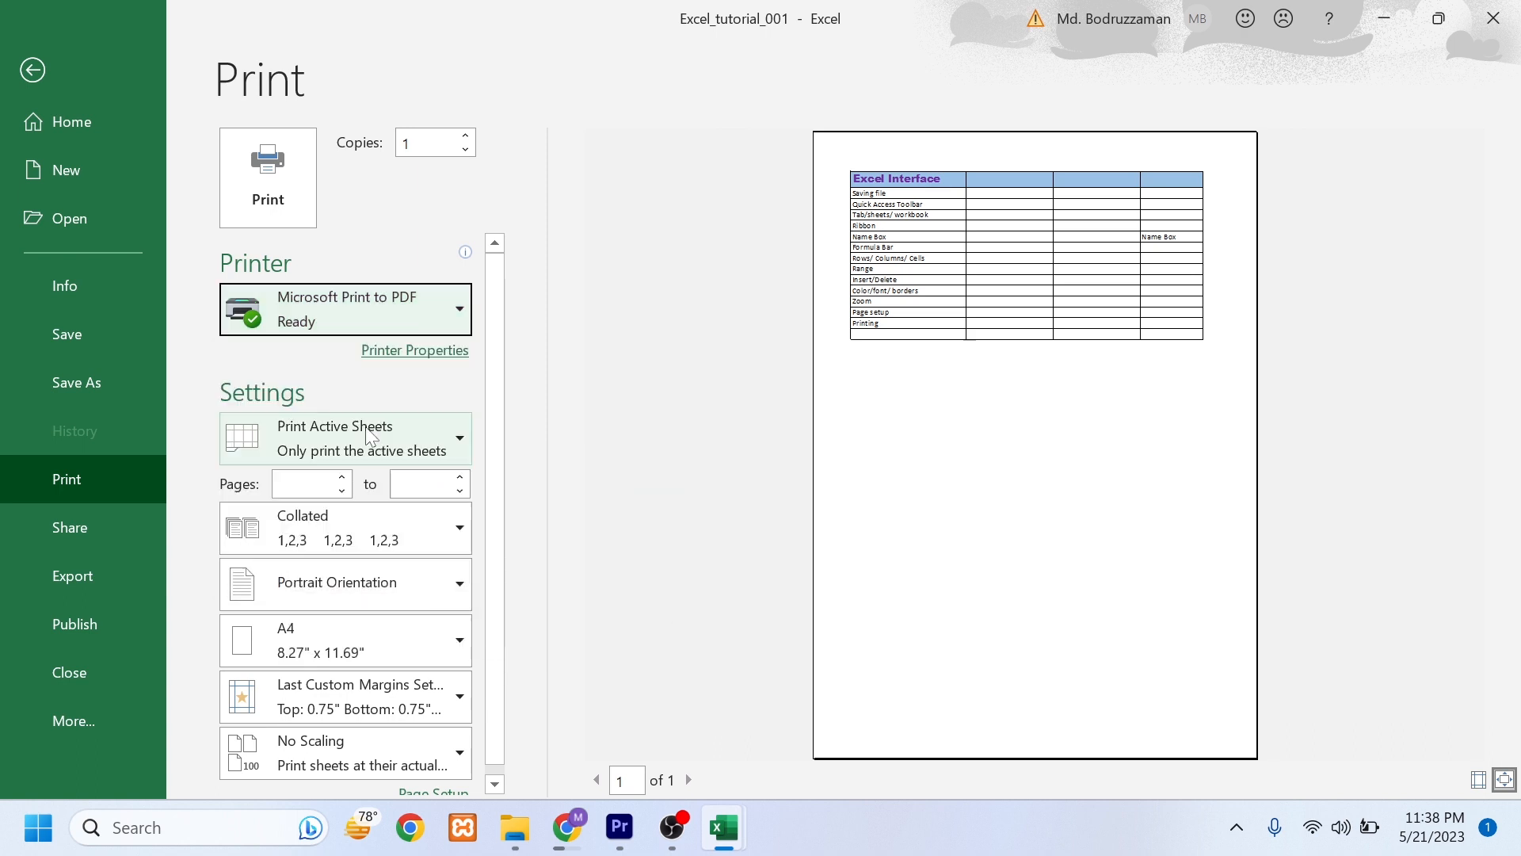
Step: Keep printing limited to the active sheets and set the page range from 1 to 1
click(366, 430)
click(366, 430)
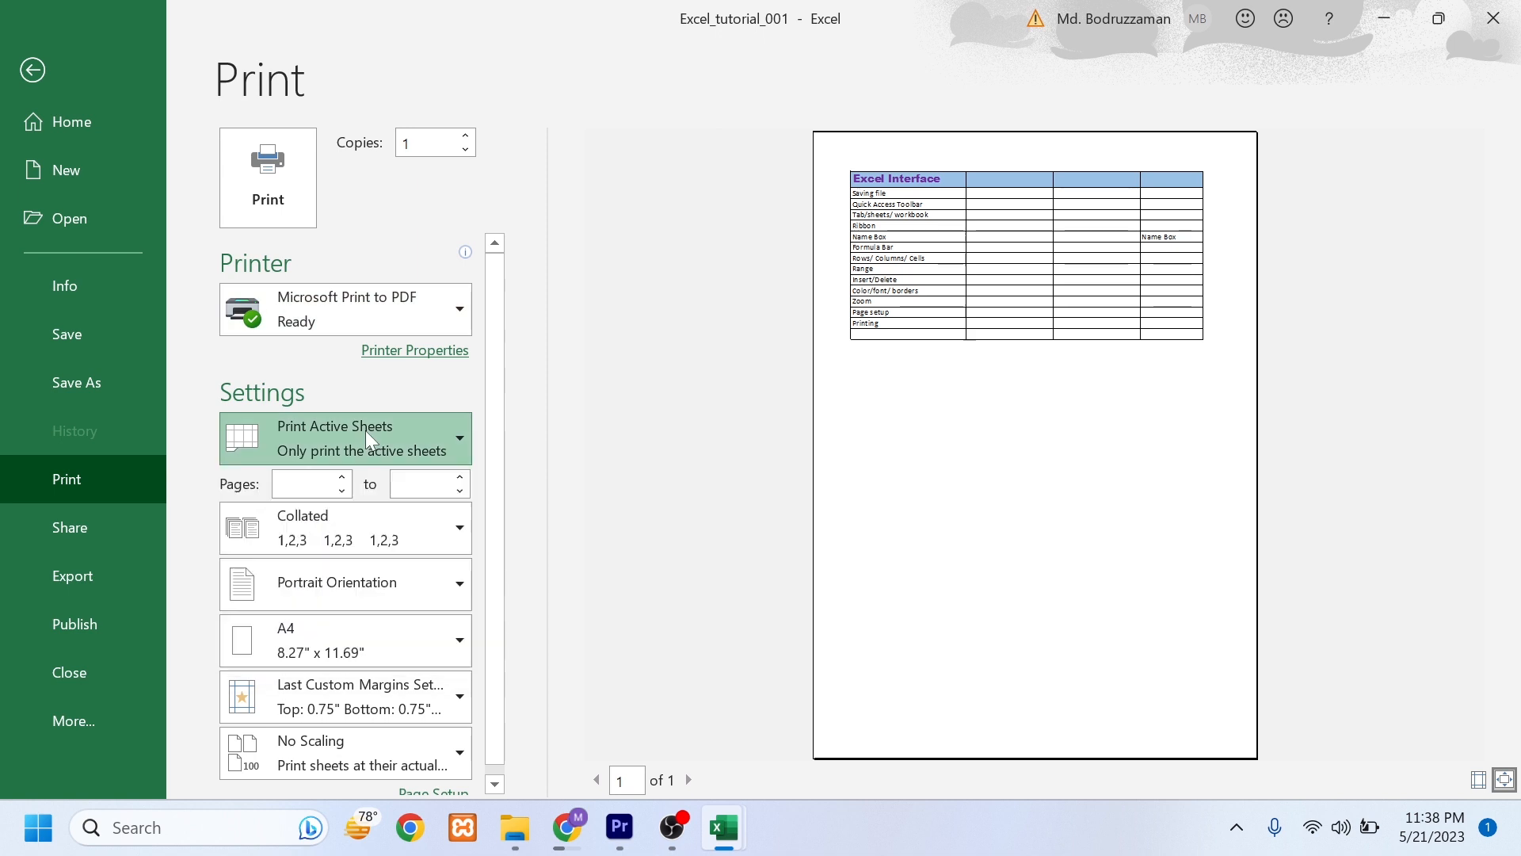
key(Tab)
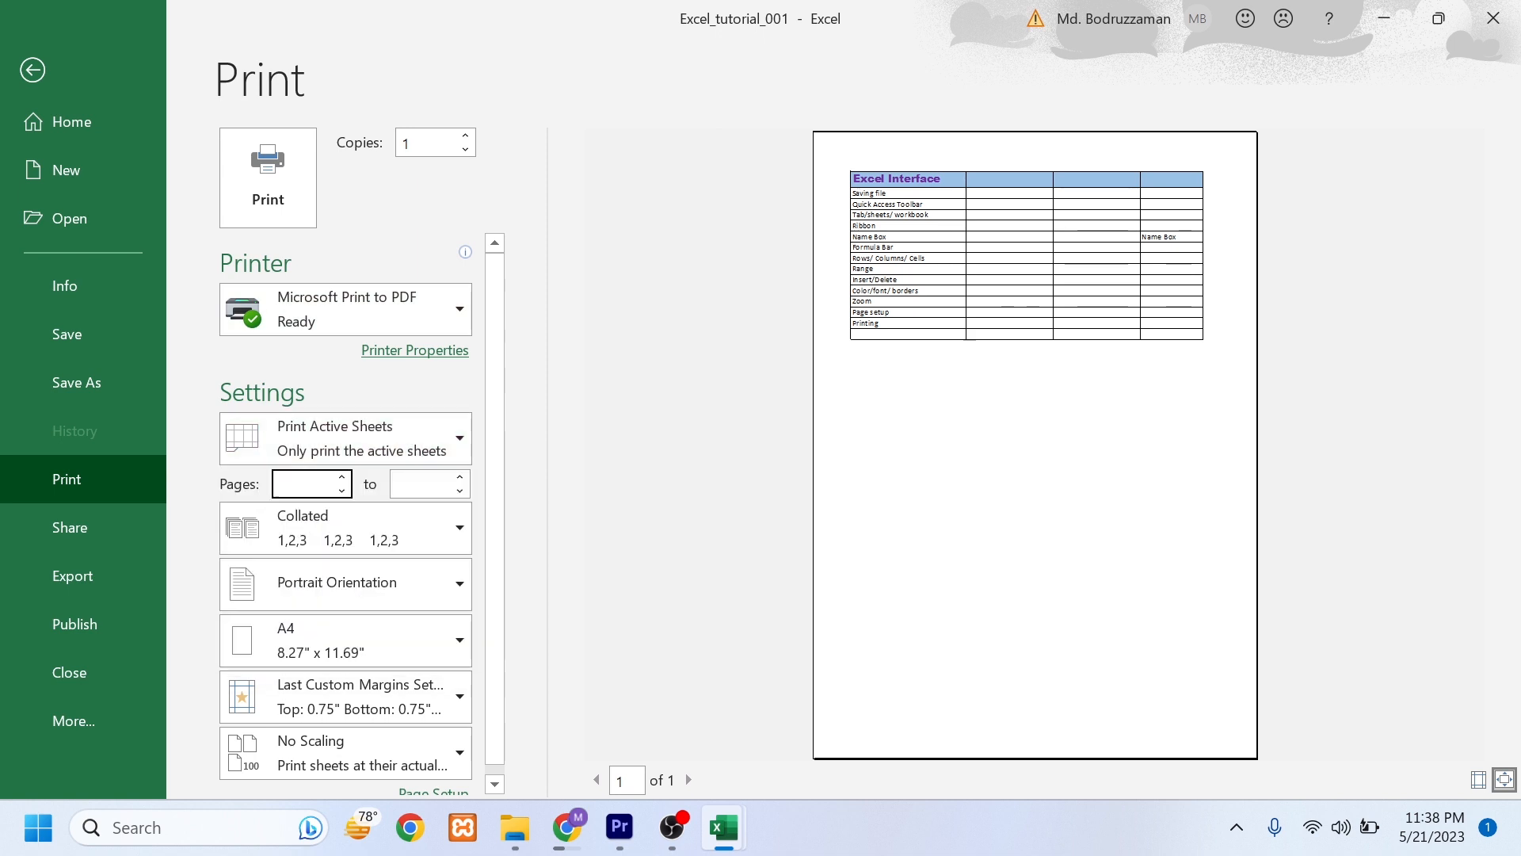
scroll(425, 647, down, 1)
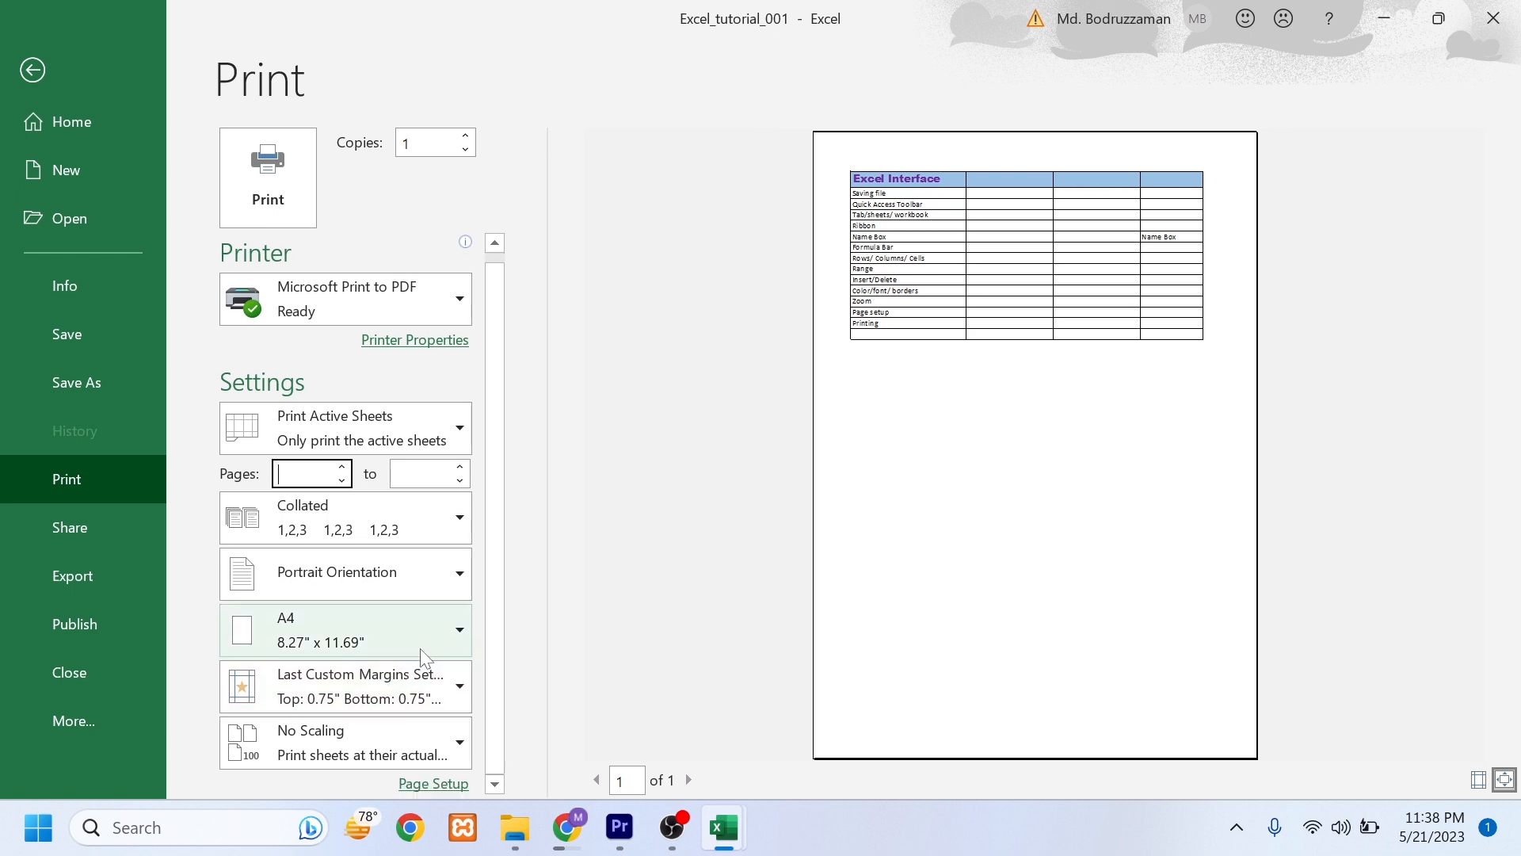
text(1)
key(Tab)
text(1)
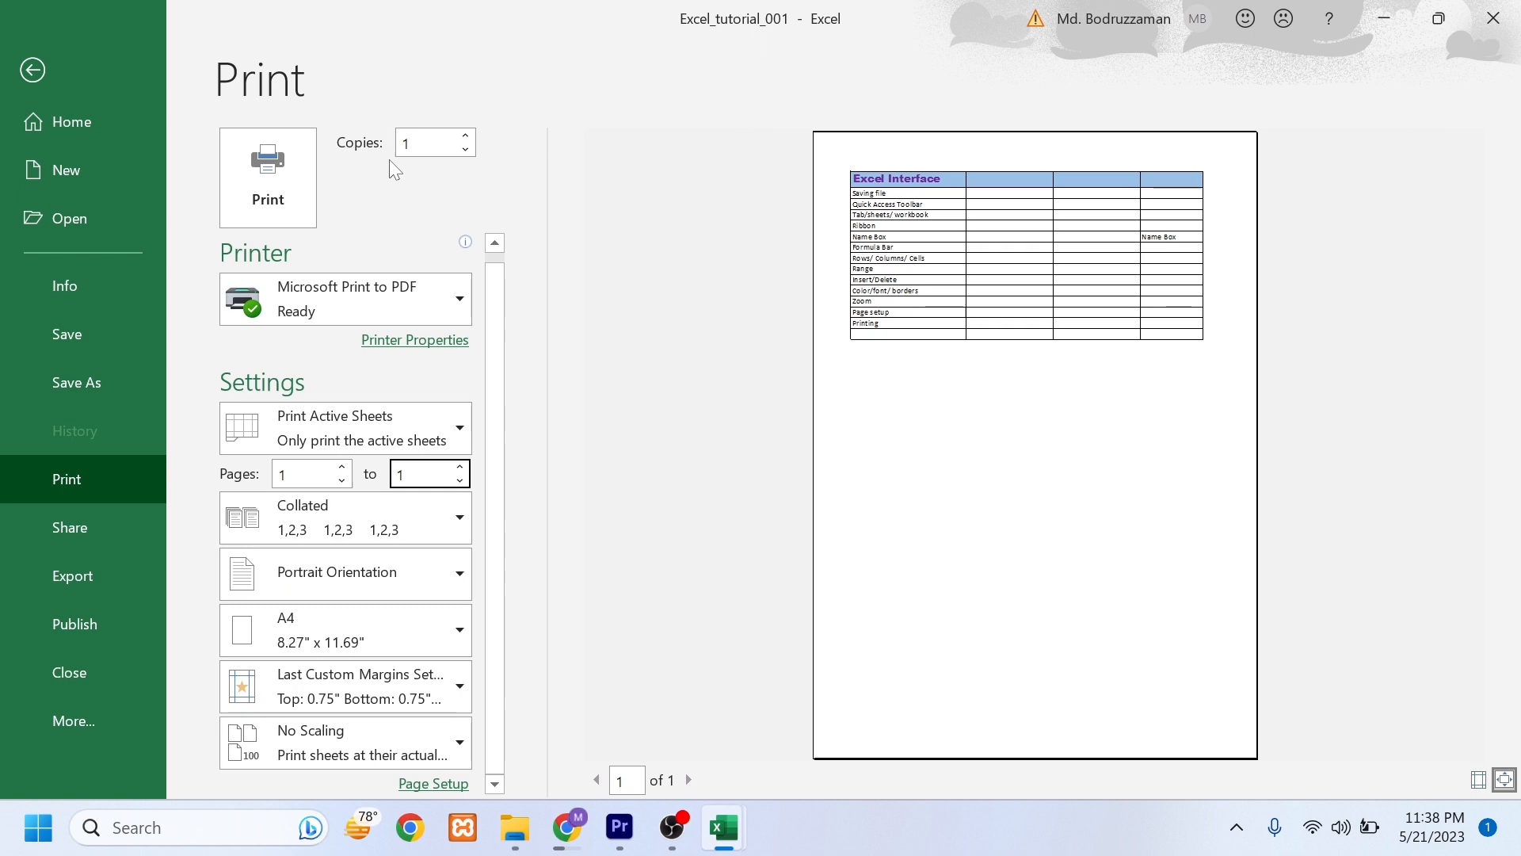
Step: Set the number of copies and print the active sheet
click(465, 150)
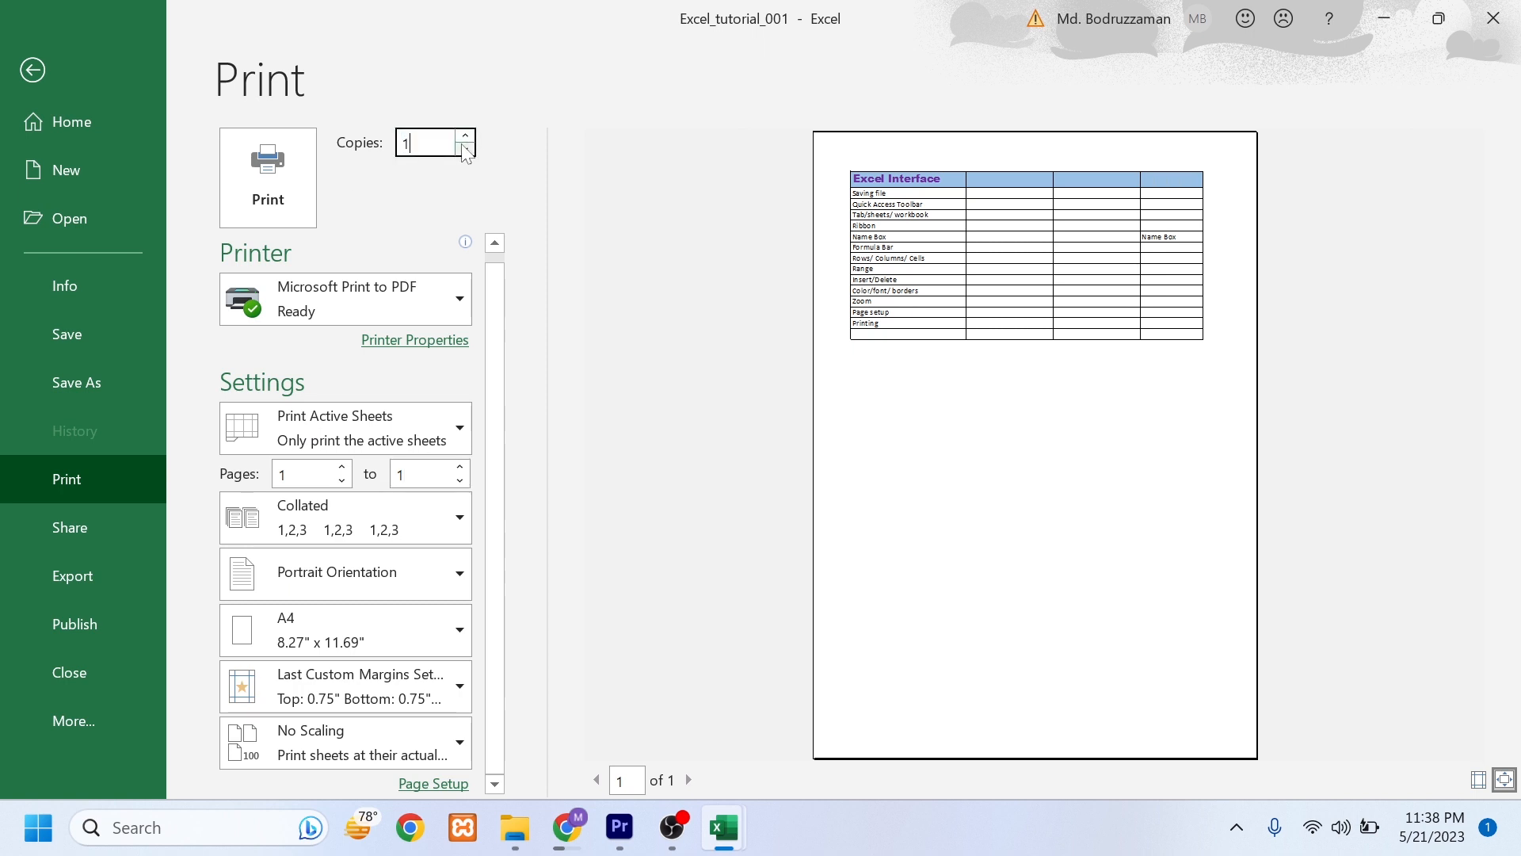
text(0)
click(406, 179)
click(306, 190)
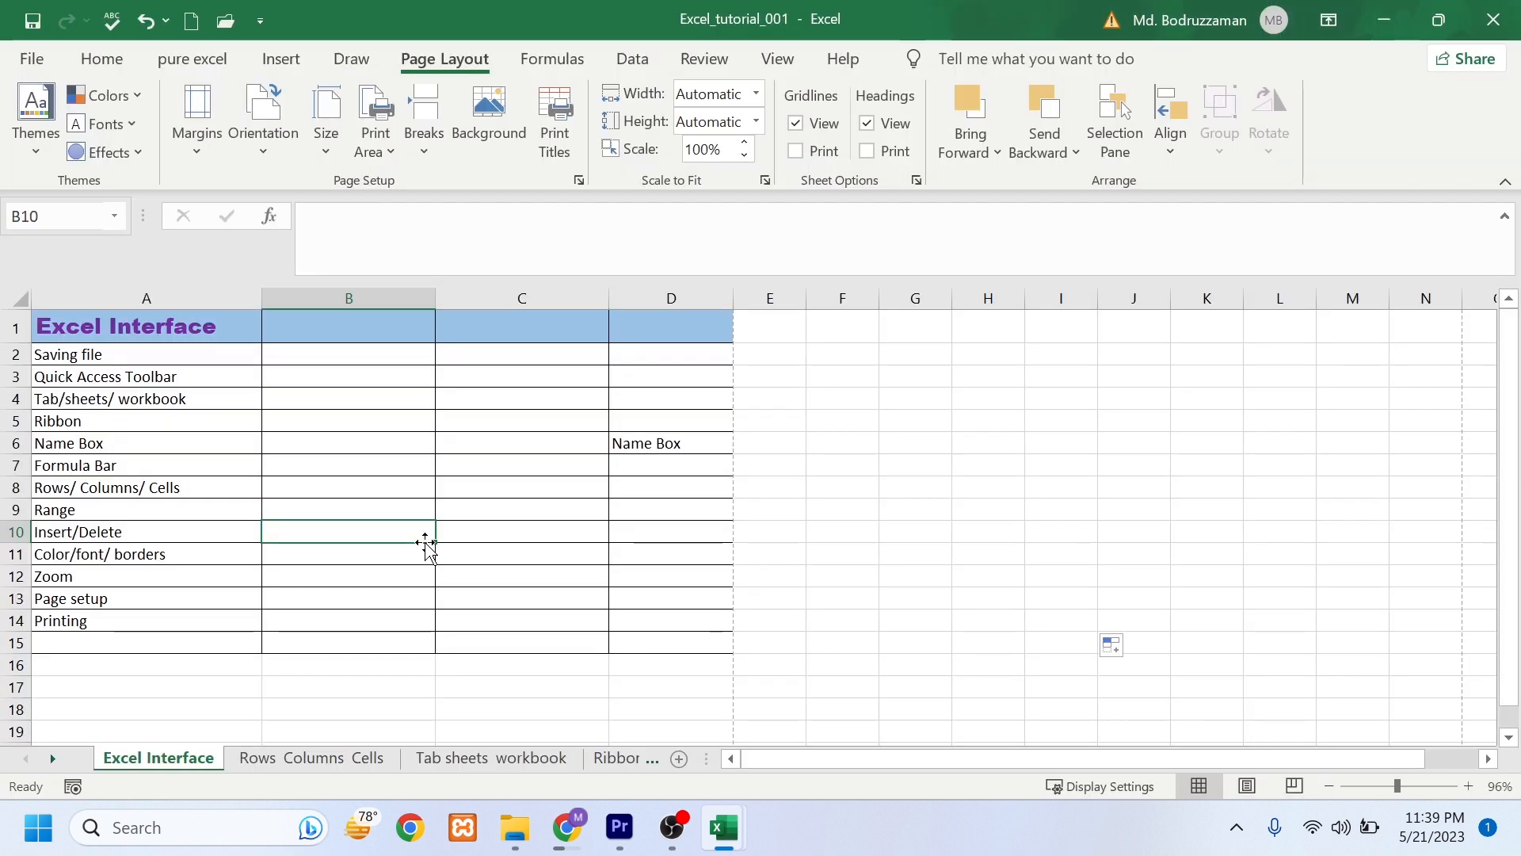